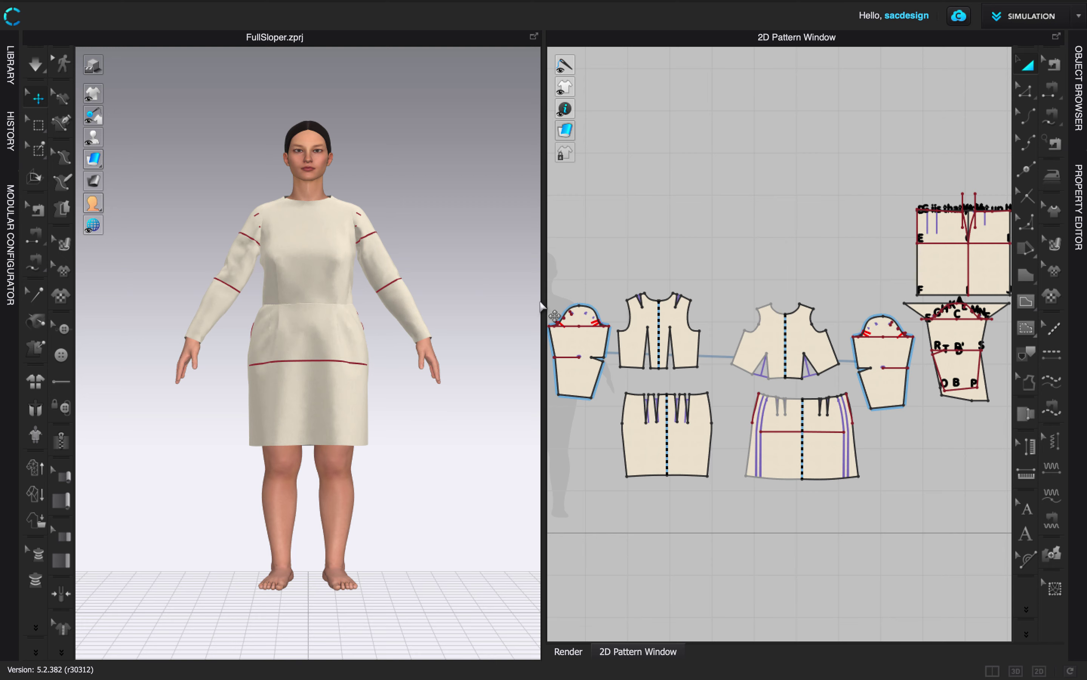
Enlarge the 2D Pattern window and save the project as Yoke Notebook Sample in the Notebook Samples folder of FDM 109
{"action": "left_click_drag", "start_coordinate": [537, 304], "coordinate": [474, 302]}
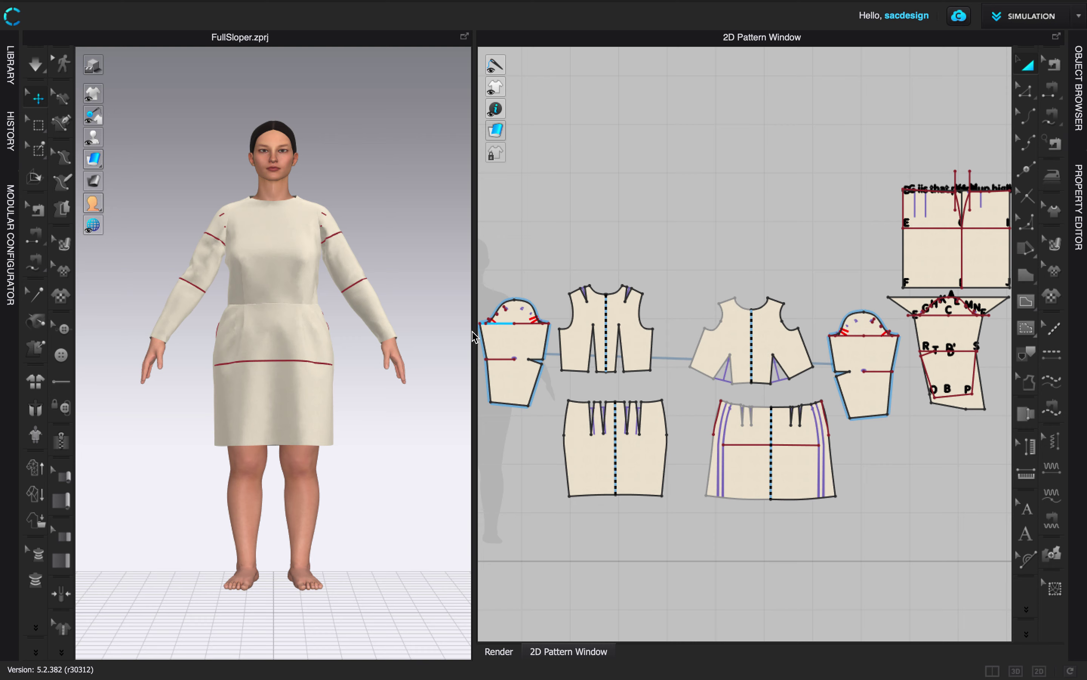
{"action": "mouse_move", "coordinate": [96, 2]}
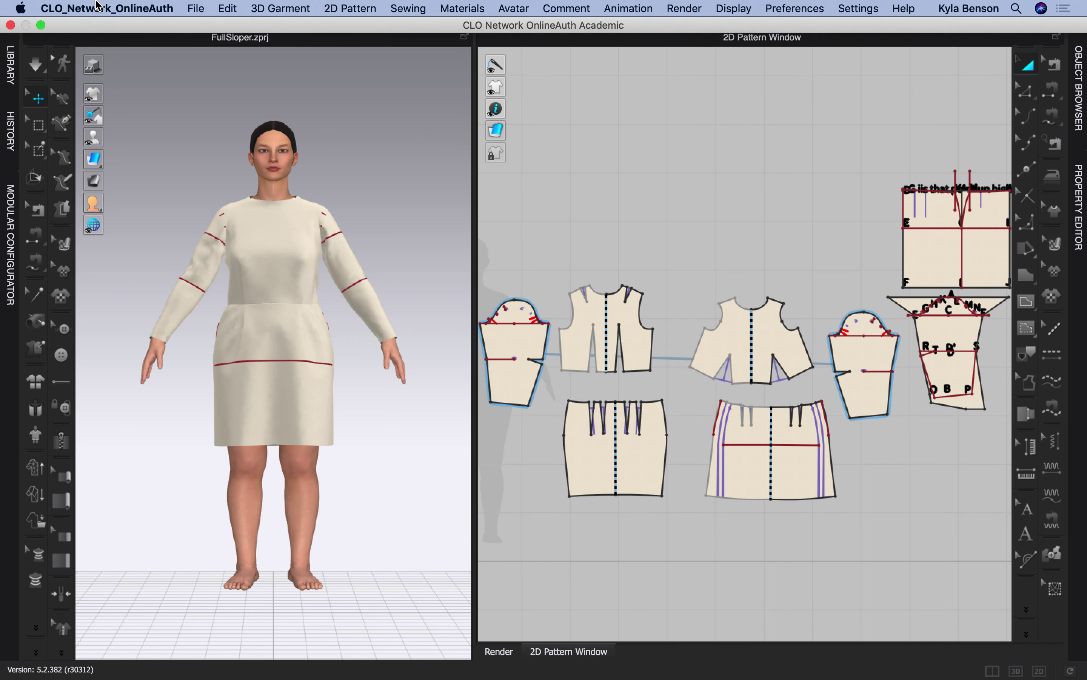
{"action": "left_click", "coordinate": [201, 9]}
{"action": "mouse_move", "coordinate": [235, 88]}
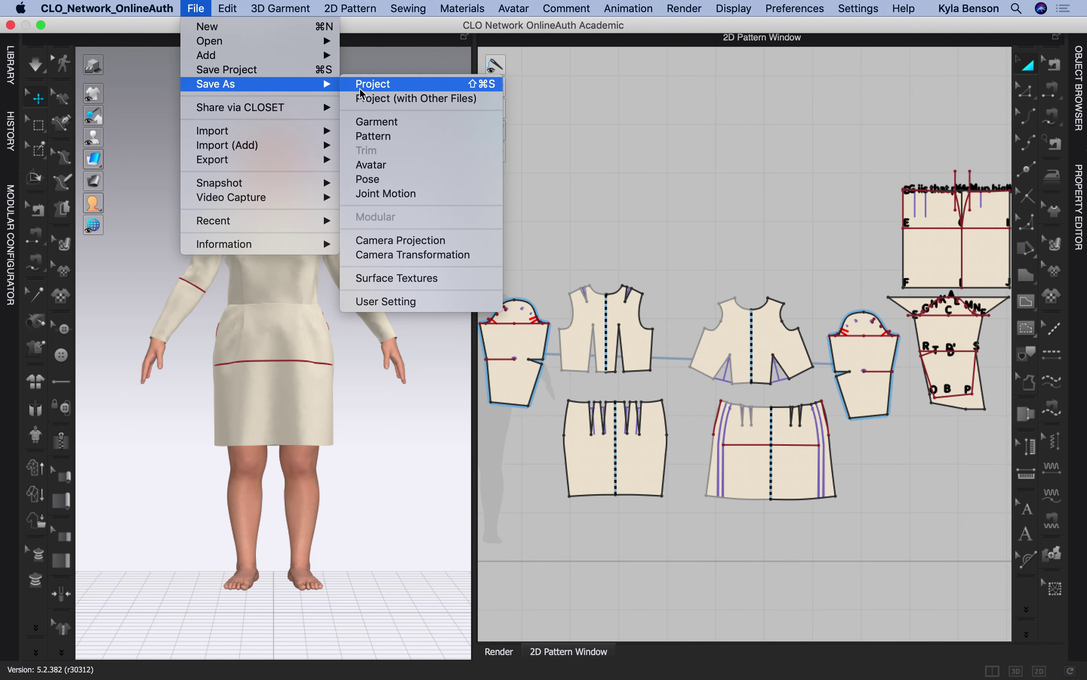
{"action": "left_click", "coordinate": [378, 85]}
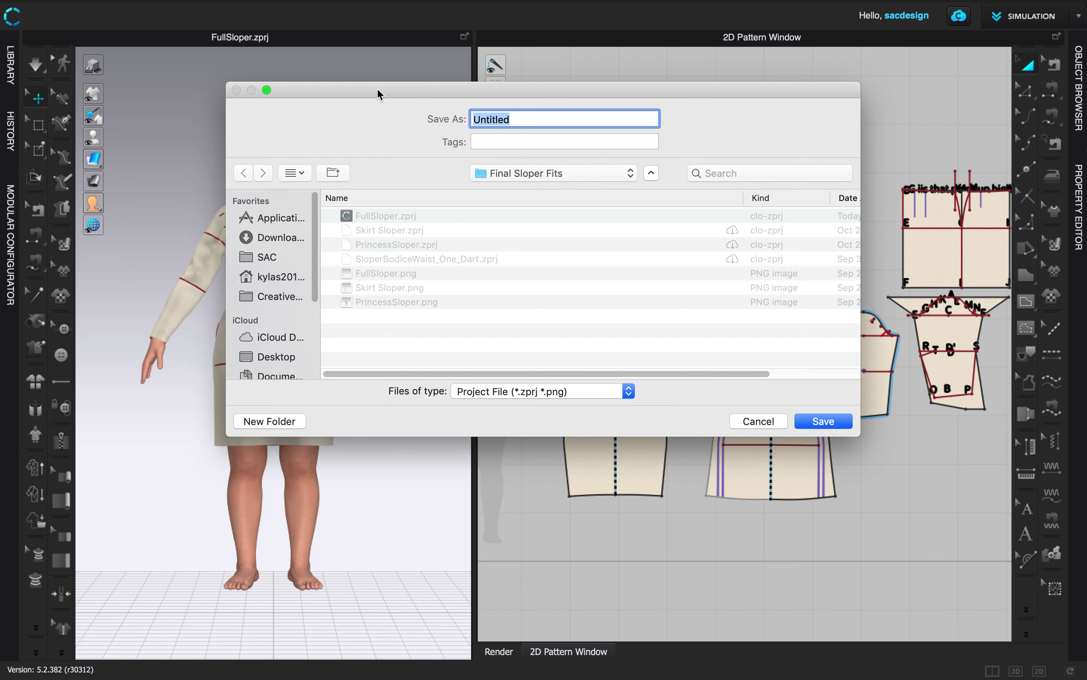
{"action": "type", "text": "Yoke Notebook Sample"}
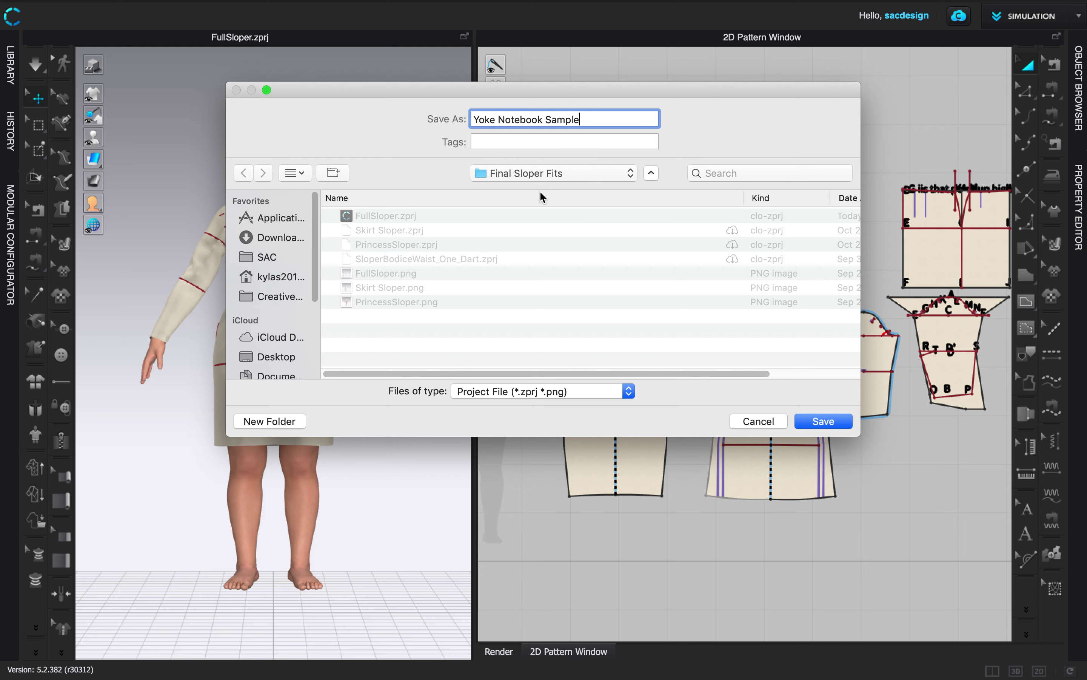
{"action": "left_click", "coordinate": [540, 179]}
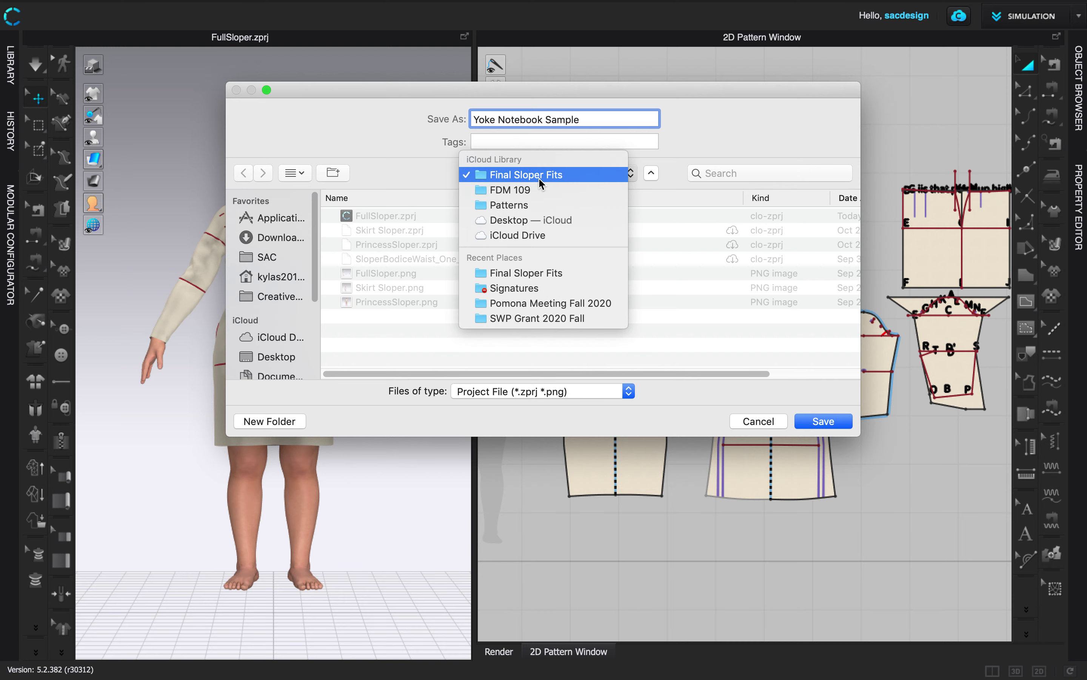
{"action": "left_click", "coordinate": [530, 191]}
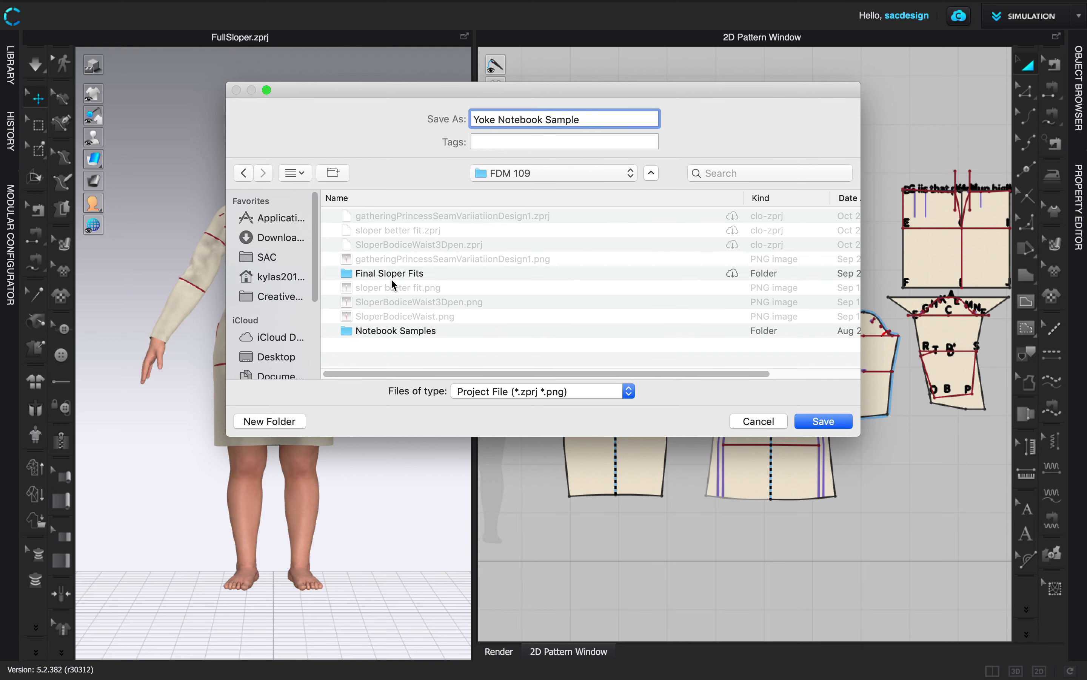
{"action": "double_click", "coordinate": [403, 332]}
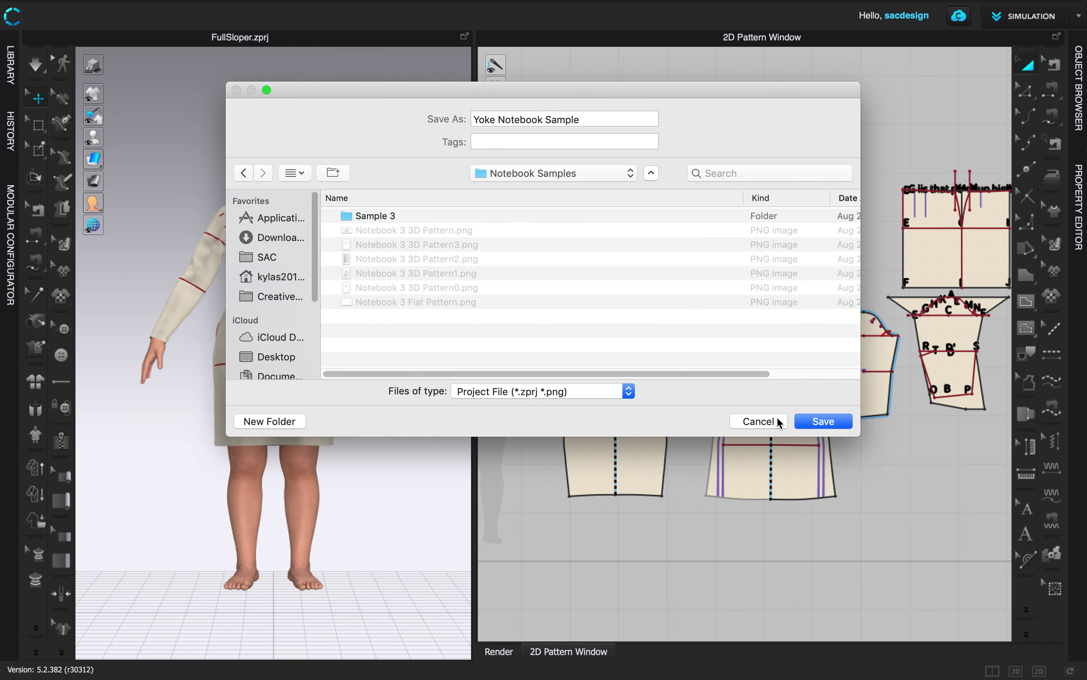
{"action": "left_click", "coordinate": [833, 423]}
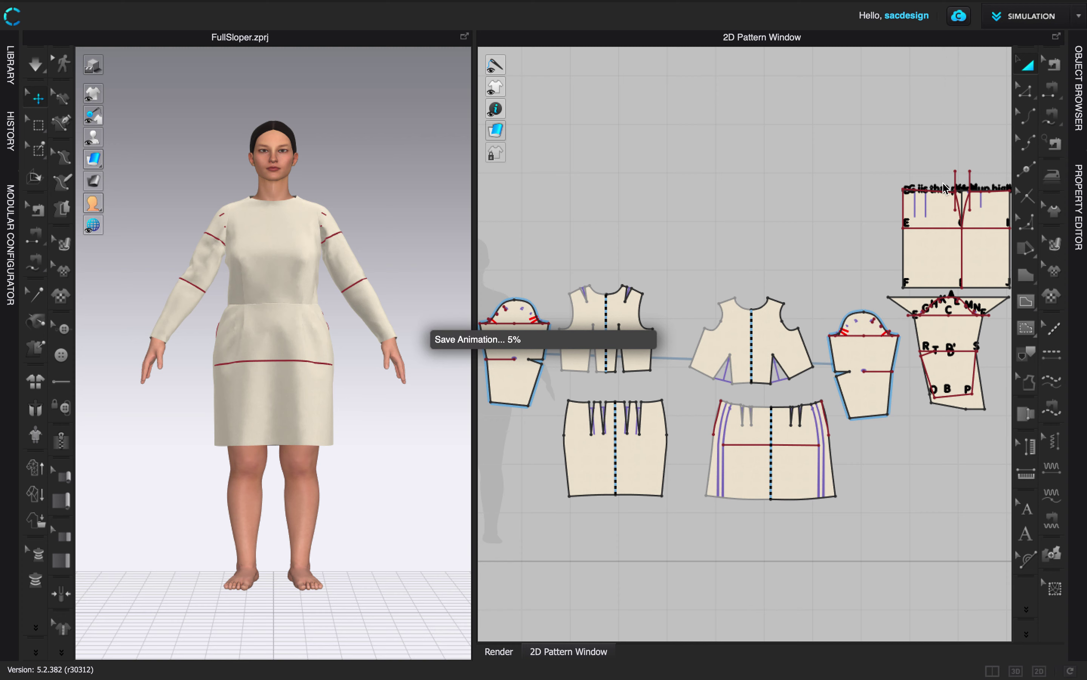
Delete the lettered skirt and sleeve draft pieces beside the garment patterns
{"action": "left_click", "coordinate": [971, 265]}
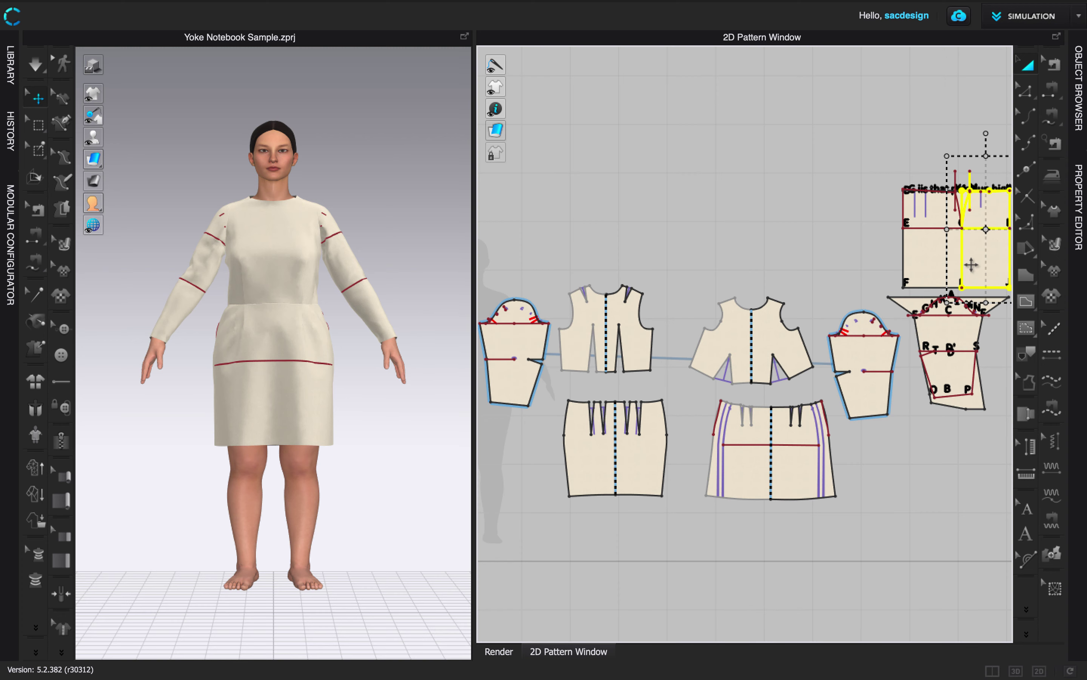
{"action": "key", "text": "Delete"}
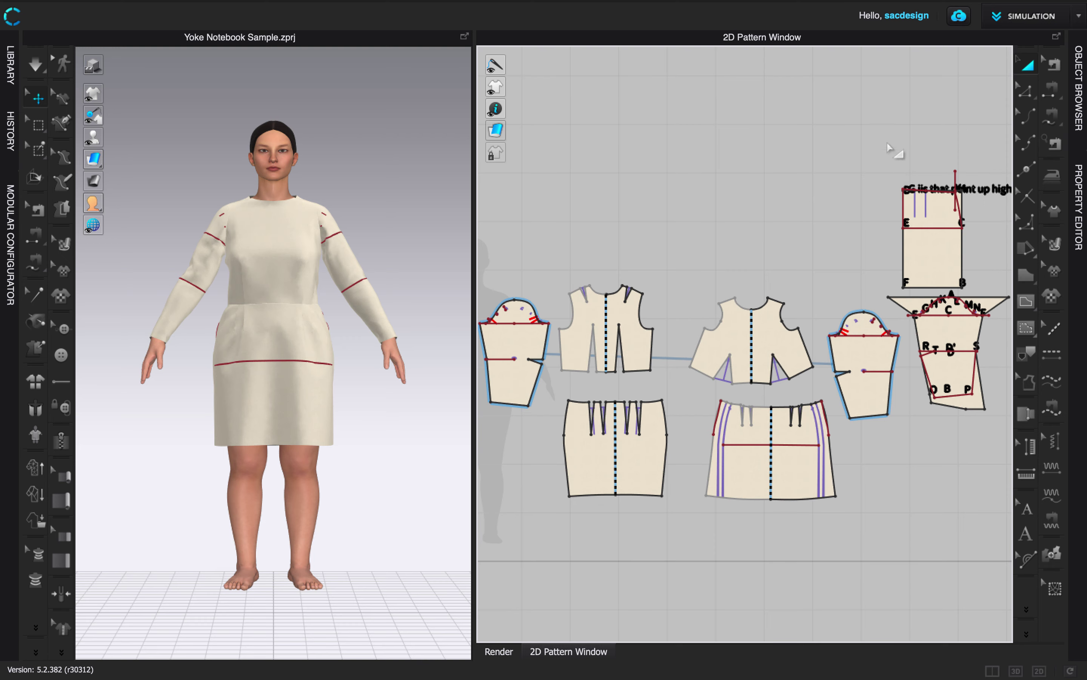
{"action": "left_click_drag", "start_coordinate": [862, 209], "coordinate": [1009, 446]}
{"action": "key", "text": "Delete"}
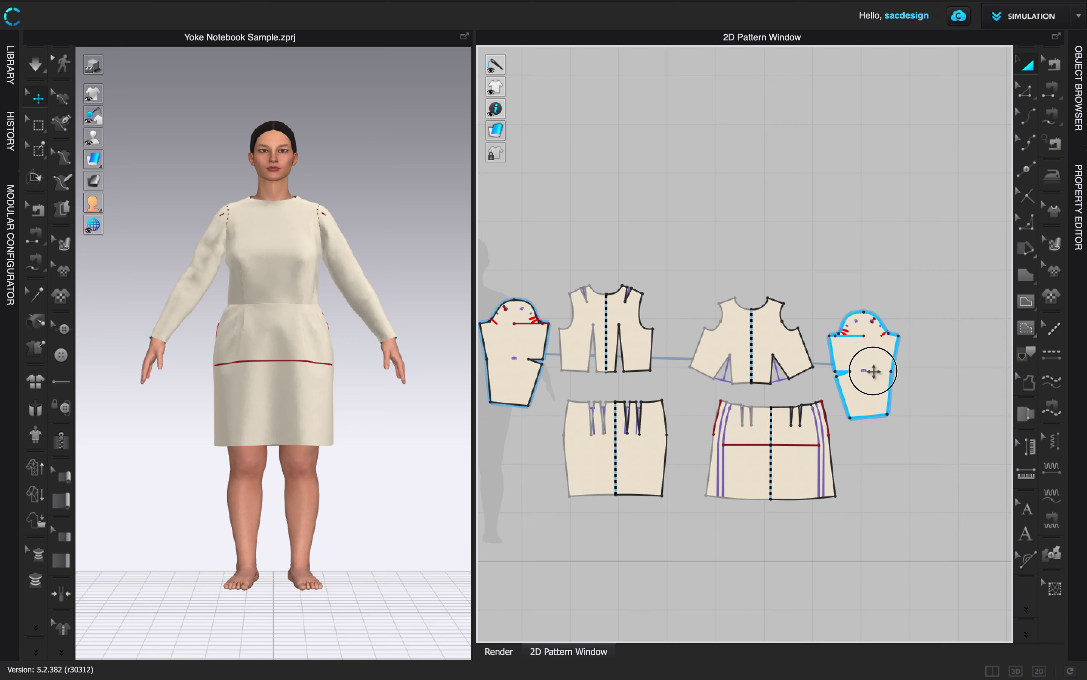
Delete both sleeve pattern pieces from the garment
{"action": "left_click", "coordinate": [873, 370]}
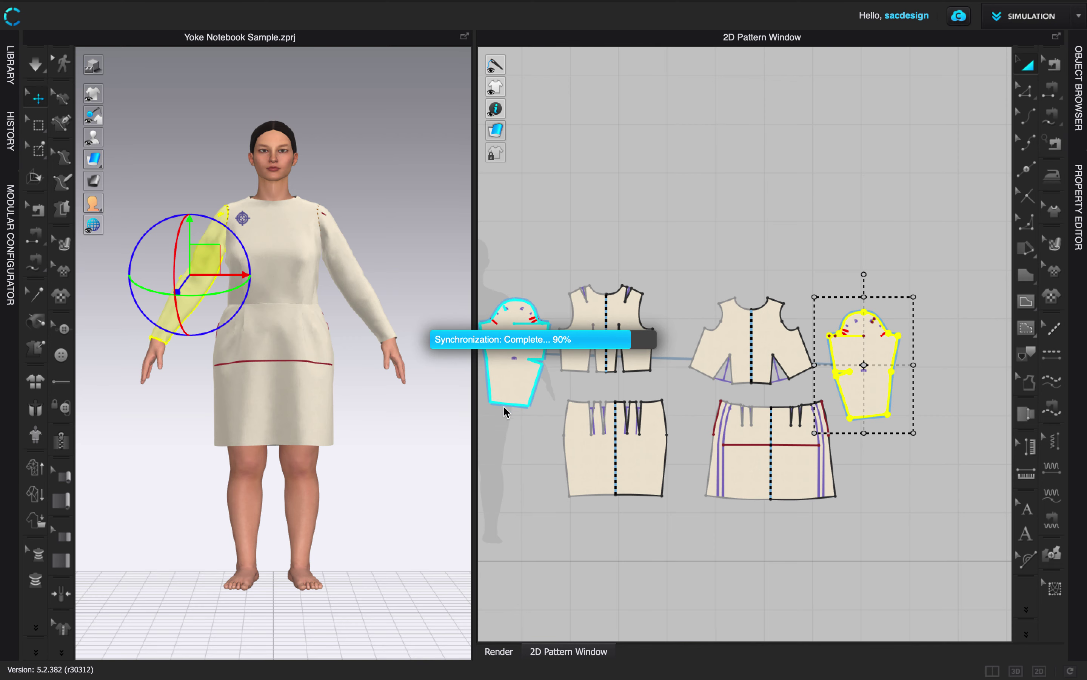
{"action": "key", "text": "Delete"}
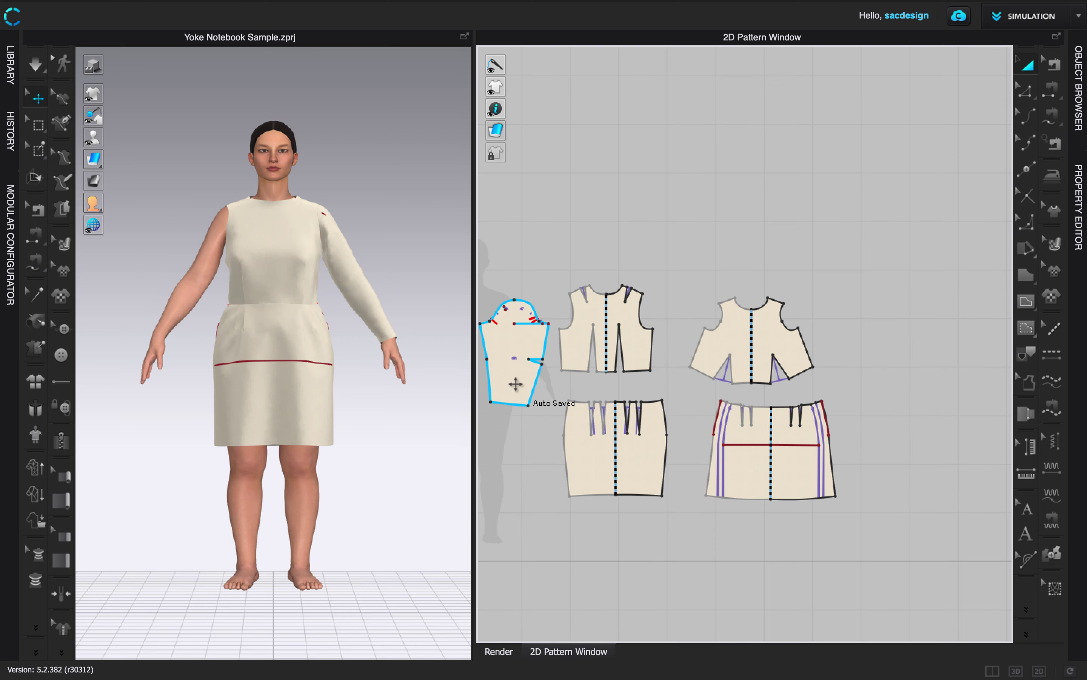
{"action": "left_click", "coordinate": [521, 385]}
{"action": "key", "text": "Delete"}
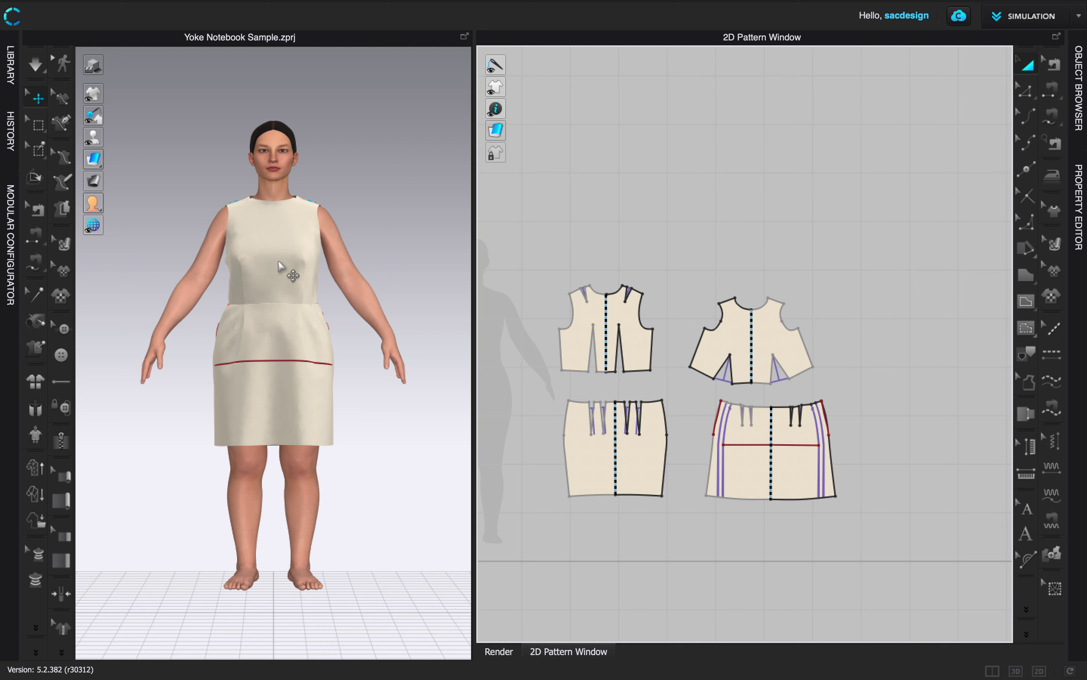
Switch to Adobe Acrobat and examine the Basic Front Yoke slash-and-spread instructions and their two figures in the patternmaking book
{"action": "mouse_move", "coordinate": [17, 2]}
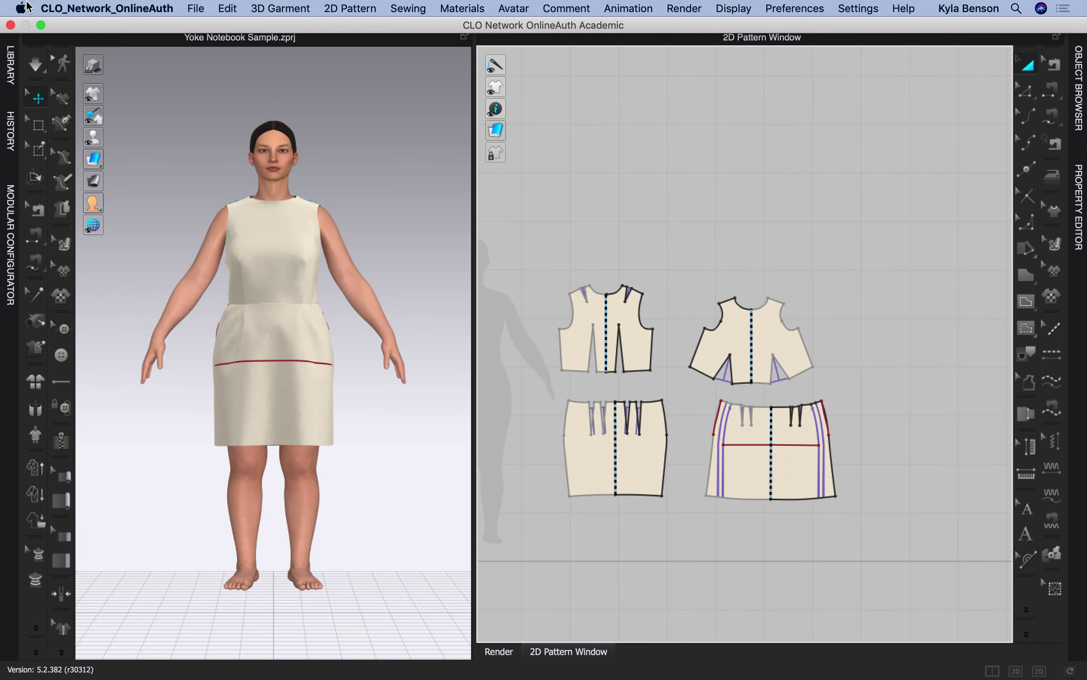
{"action": "left_click", "coordinate": [40, 24]}
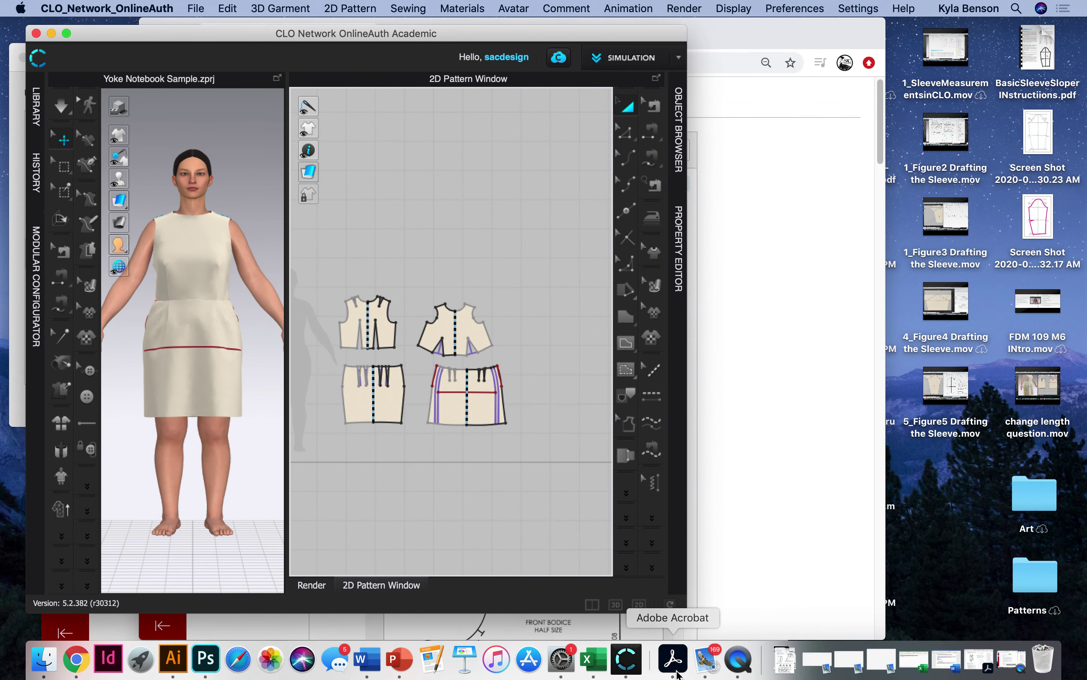
{"action": "left_click", "coordinate": [673, 659]}
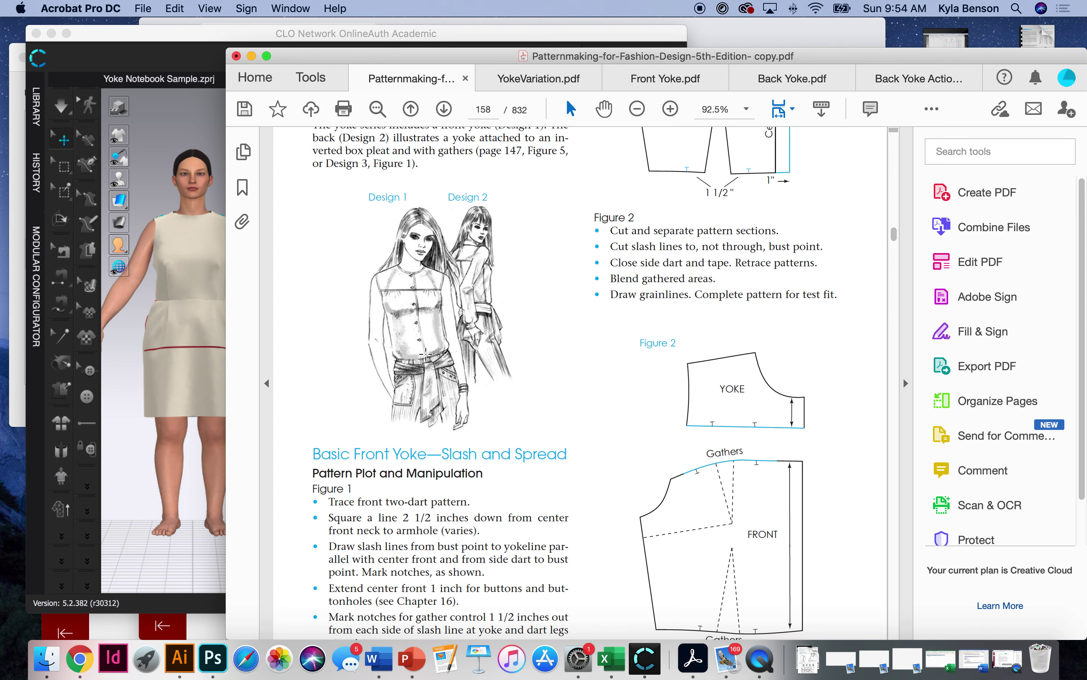
{"action": "scroll", "coordinate": [636, 370], "scroll_direction": "up", "scroll_amount": 5}
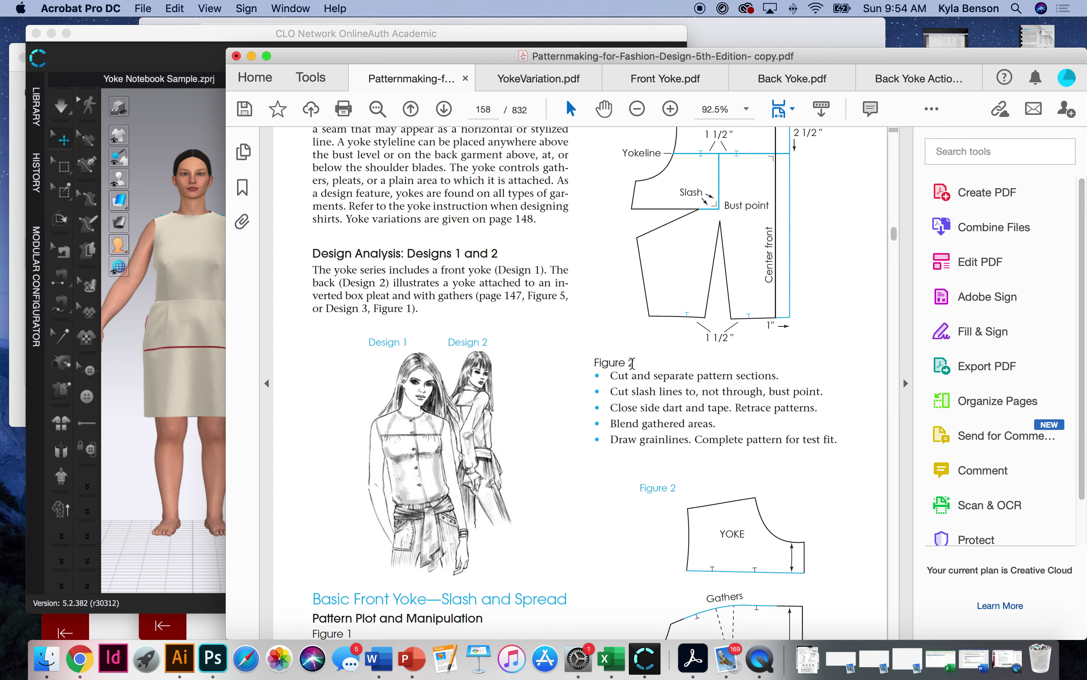
{"action": "scroll", "coordinate": [636, 371], "scroll_direction": "up", "scroll_amount": 1}
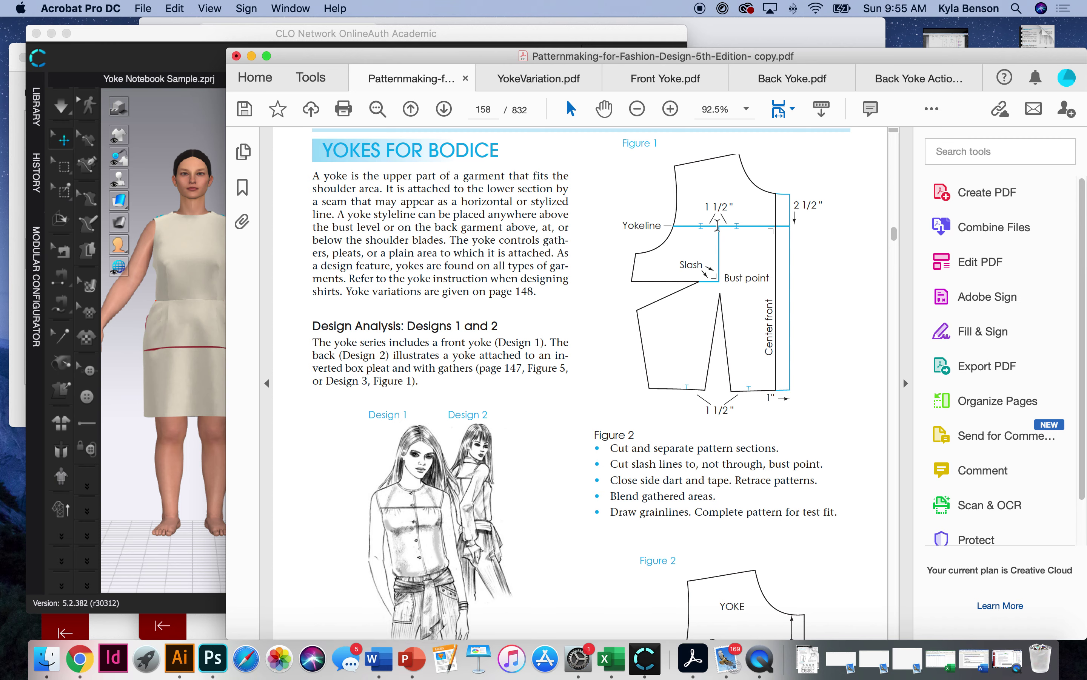
{"action": "scroll", "coordinate": [744, 333], "scroll_direction": "down", "scroll_amount": 3}
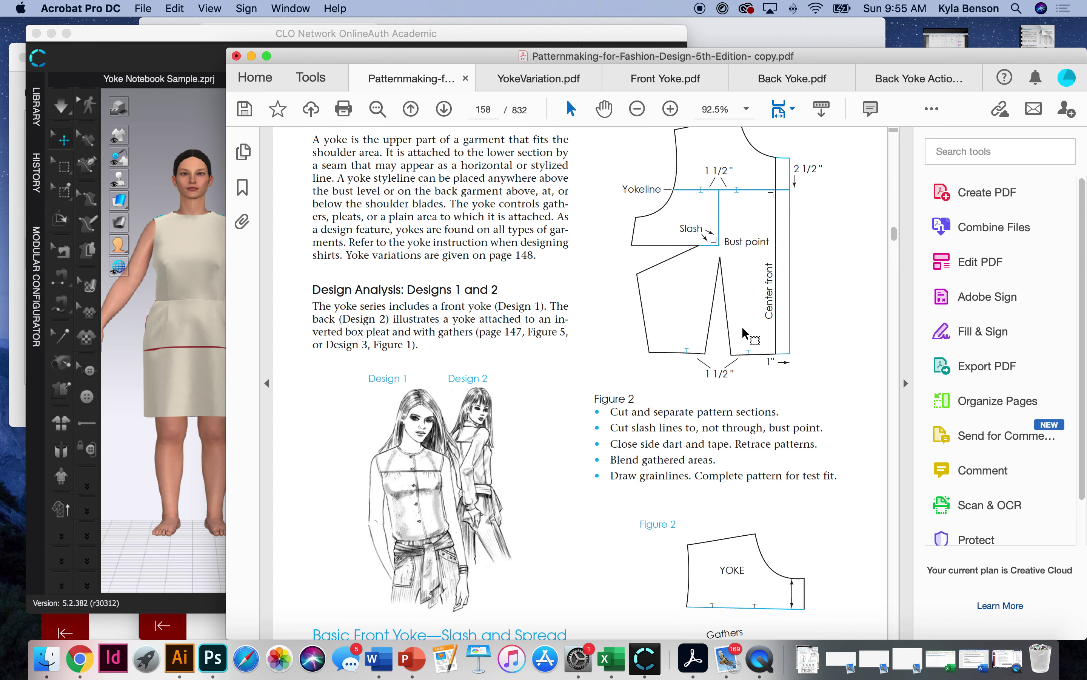
{"action": "scroll", "coordinate": [743, 333], "scroll_direction": "down", "scroll_amount": 6}
{"action": "scroll", "coordinate": [744, 458], "scroll_direction": "up", "scroll_amount": 6}
{"action": "scroll", "coordinate": [741, 269], "scroll_direction": "down", "scroll_amount": 5}
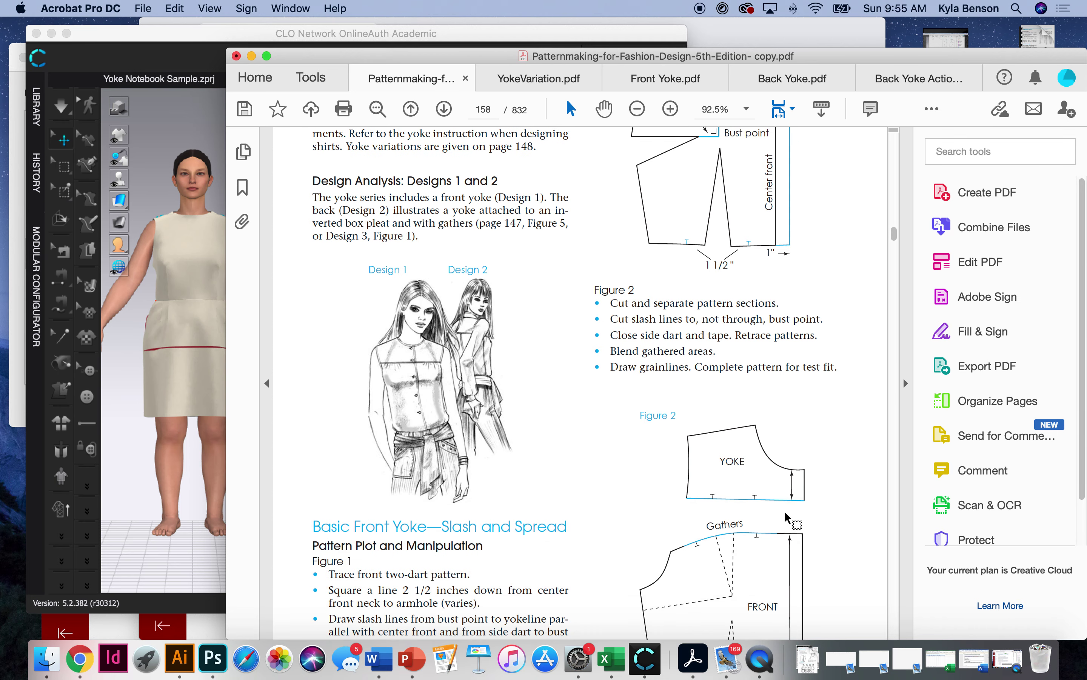
{"action": "scroll", "coordinate": [735, 504], "scroll_direction": "down", "scroll_amount": 1}
{"action": "scroll", "coordinate": [747, 515], "scroll_direction": "up", "scroll_amount": 3}
{"action": "scroll", "coordinate": [747, 515], "scroll_direction": "up", "scroll_amount": 3}
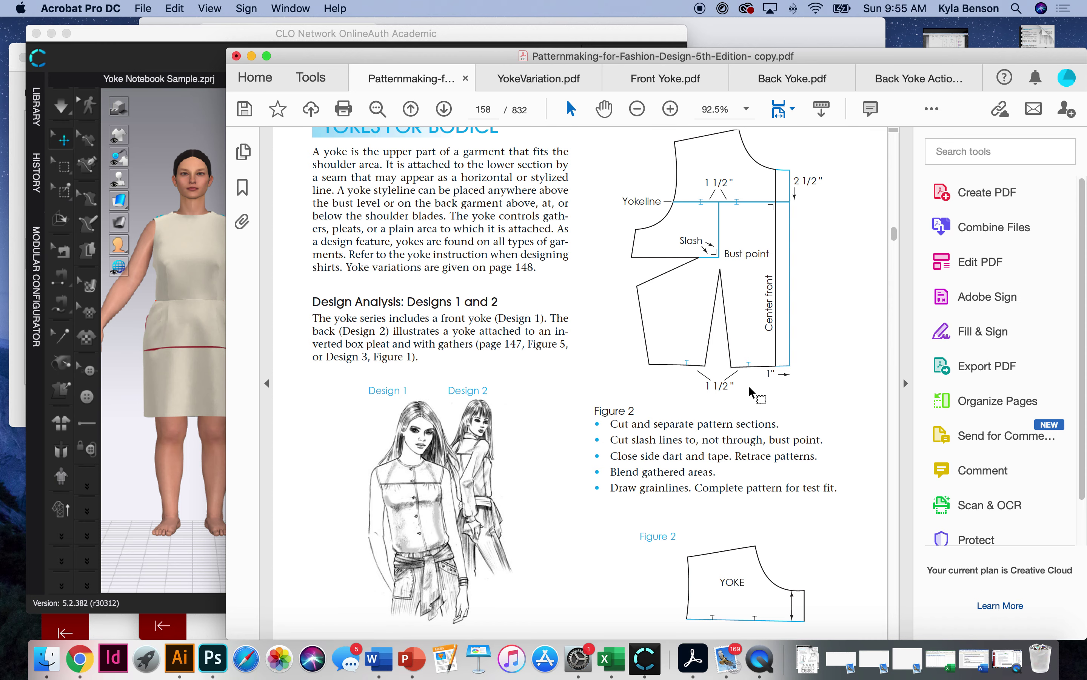
{"action": "scroll", "coordinate": [750, 391], "scroll_direction": "down", "scroll_amount": 8}
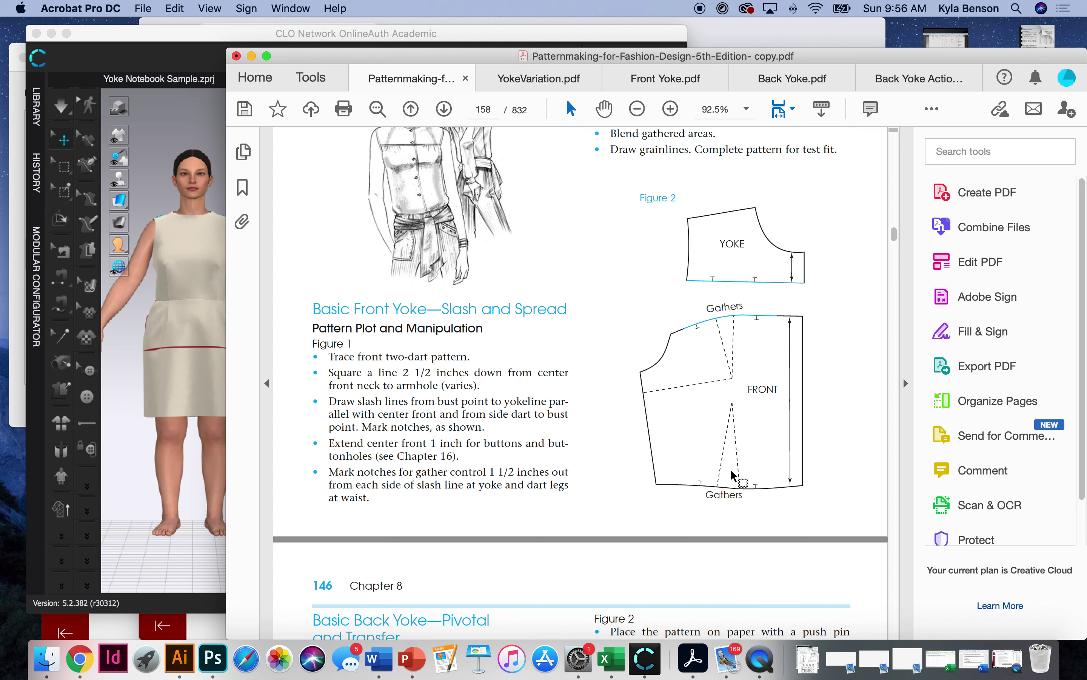
{"action": "scroll", "coordinate": [728, 472], "scroll_direction": "up", "scroll_amount": 5}
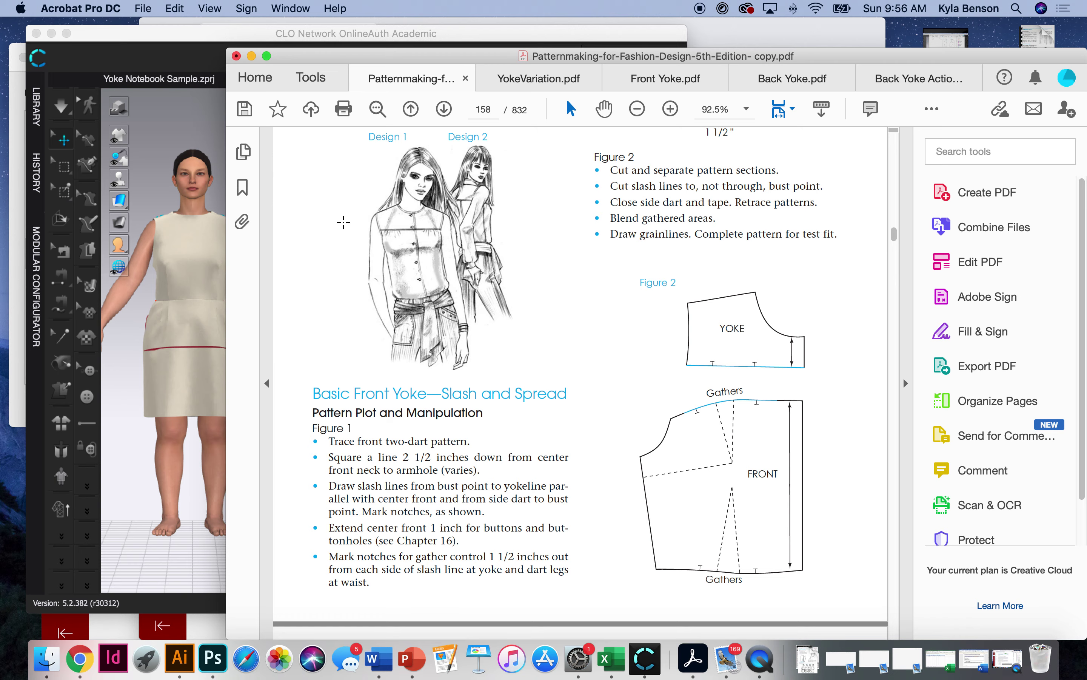
Switch back to CLO, show only the 2D Pattern window in full screen, and zoom in on the front bodice
{"action": "left_click", "coordinate": [204, 279]}
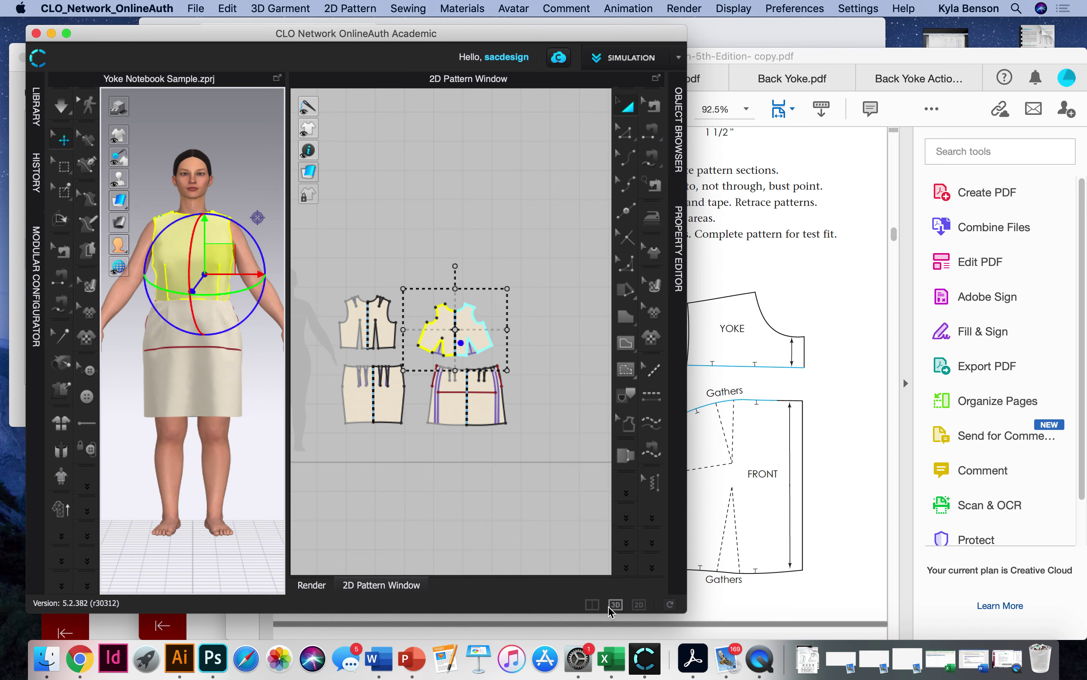
{"action": "left_click", "coordinate": [639, 605]}
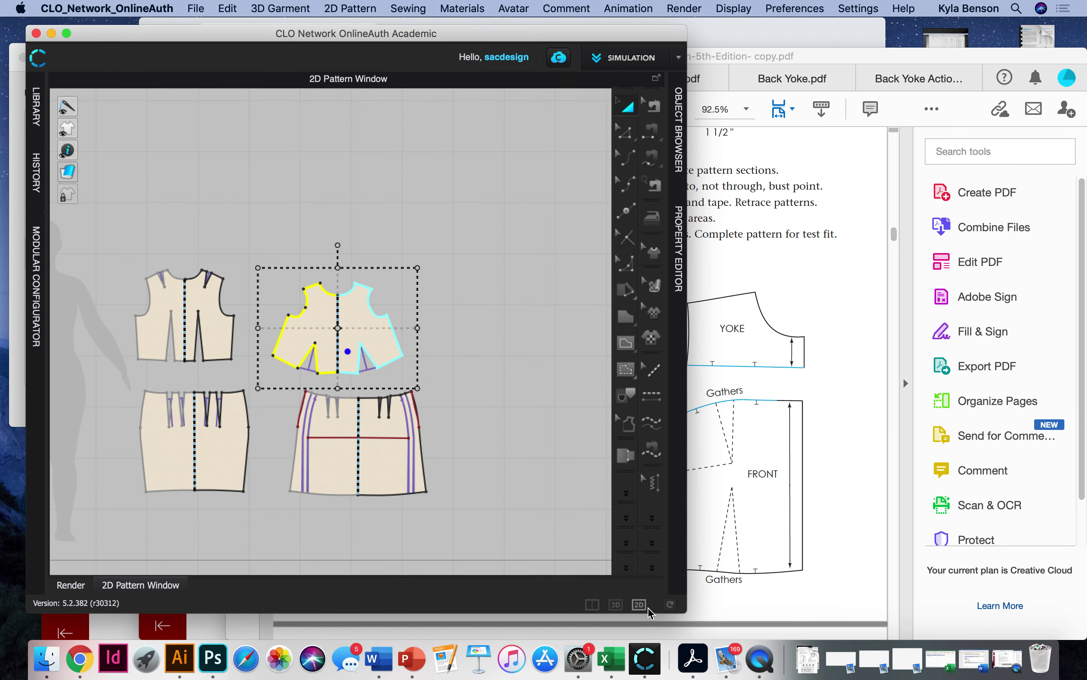
{"action": "left_click", "coordinate": [68, 33]}
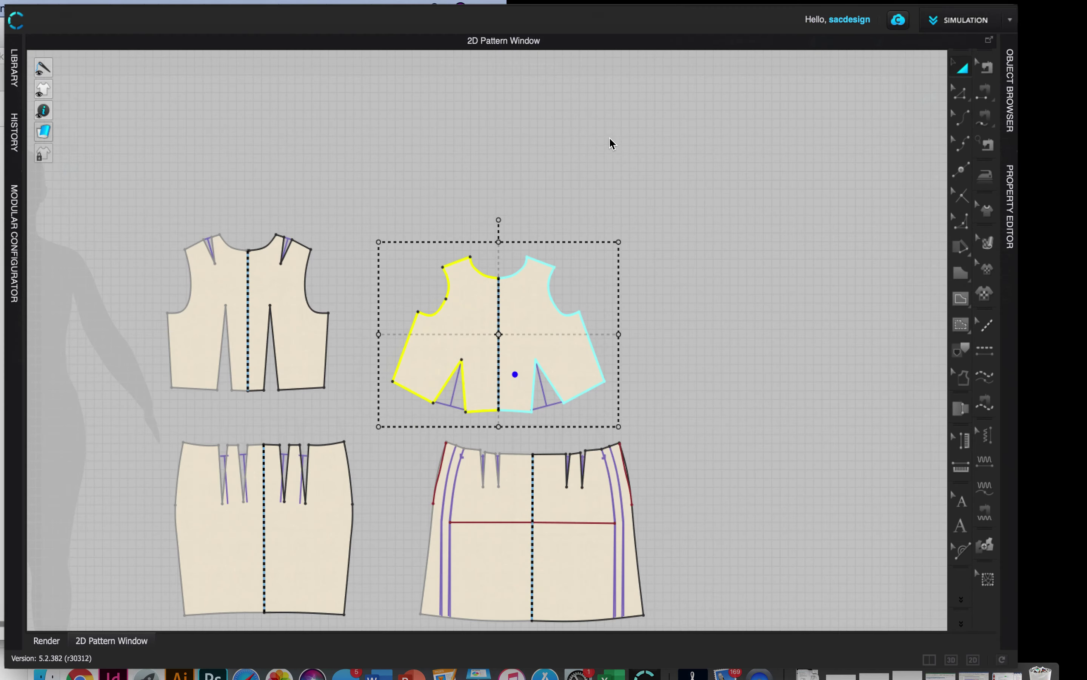
{"action": "left_click", "coordinate": [754, 336]}
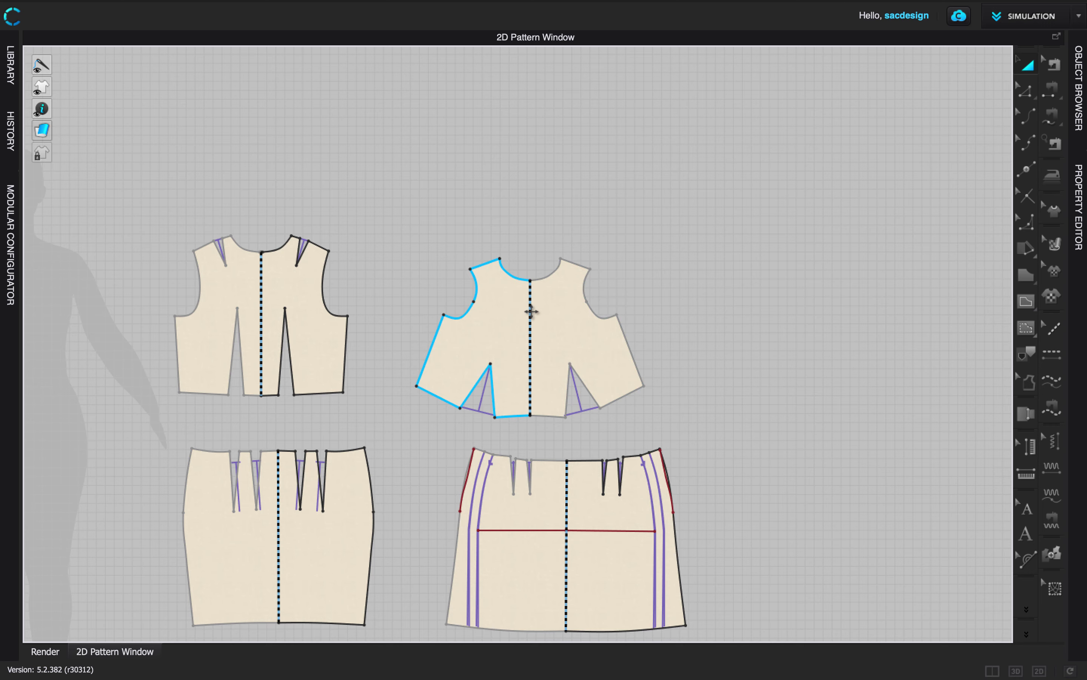
{"action": "scroll", "coordinate": [531, 311], "scroll_direction": "up", "scroll_amount": 5}
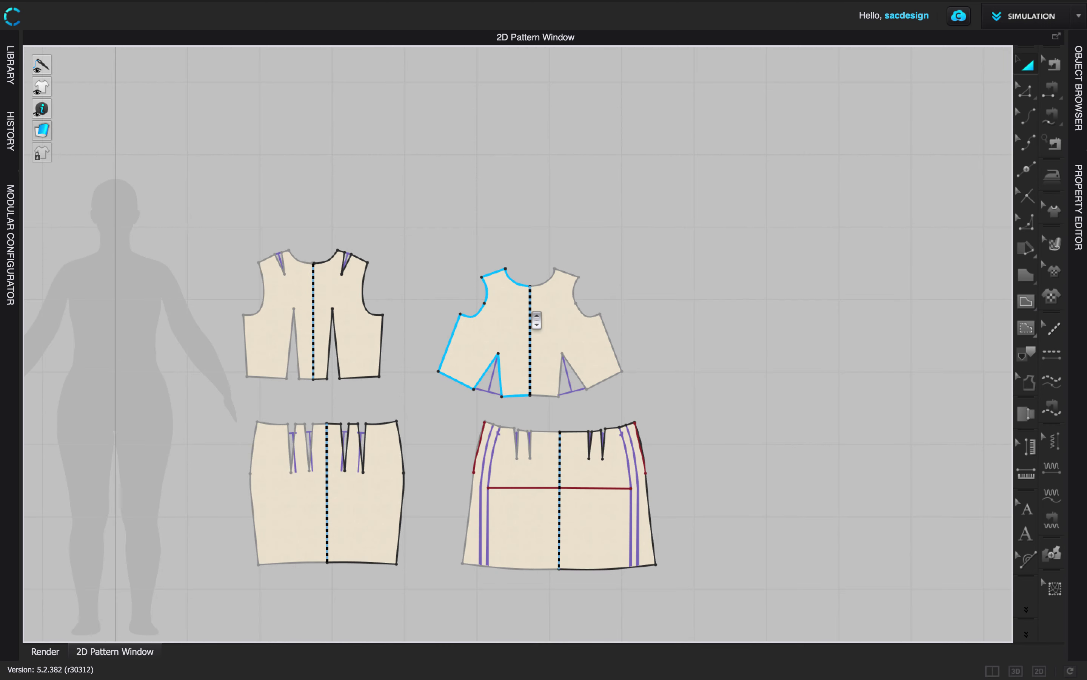
{"action": "scroll", "coordinate": [536, 320], "scroll_direction": "up", "scroll_amount": 2}
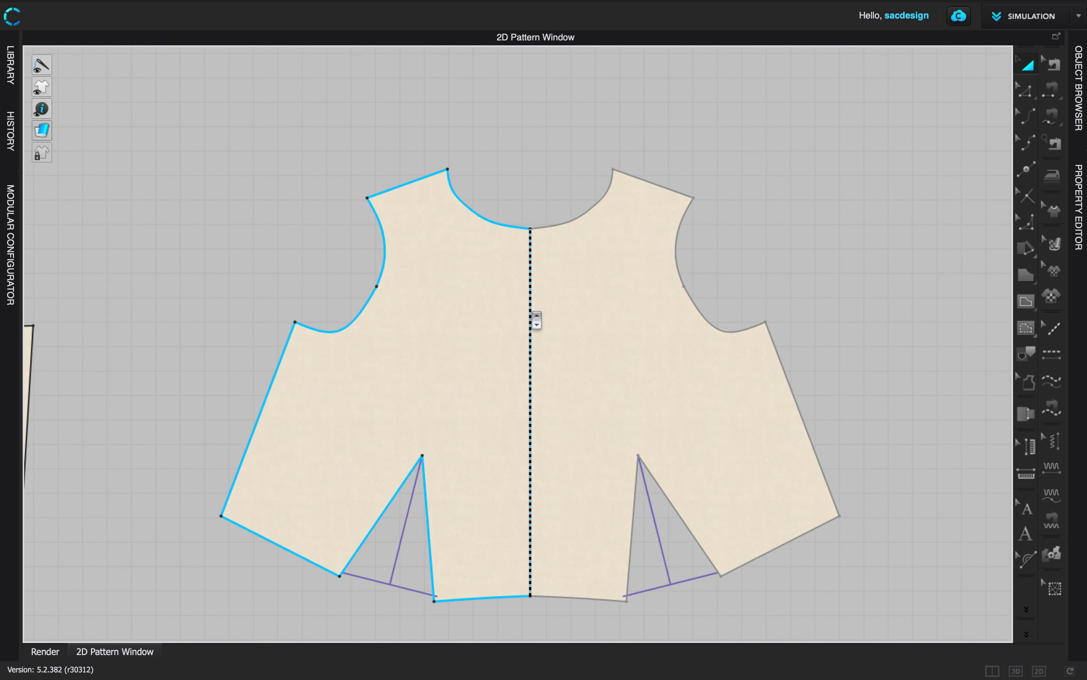
{"action": "left_click", "coordinate": [1031, 95]}
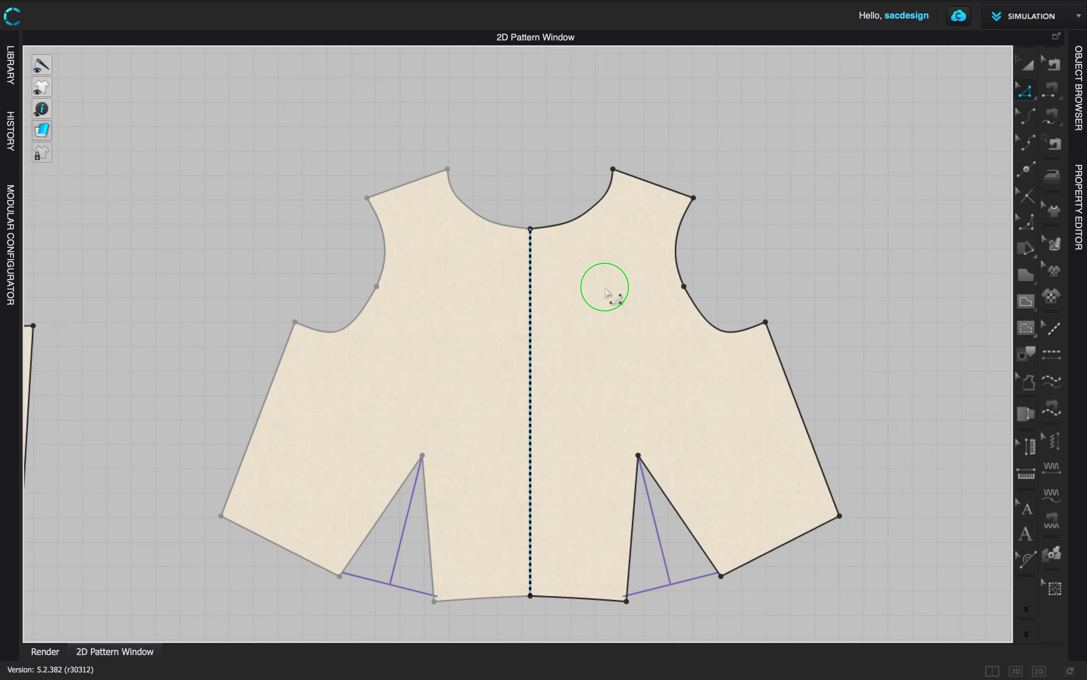
{"action": "right_click", "coordinate": [605, 288]}
{"action": "left_click", "coordinate": [652, 347]}
Remove the linked editing between the two halves of the front bodice pattern
{"action": "left_click", "coordinate": [1029, 67]}
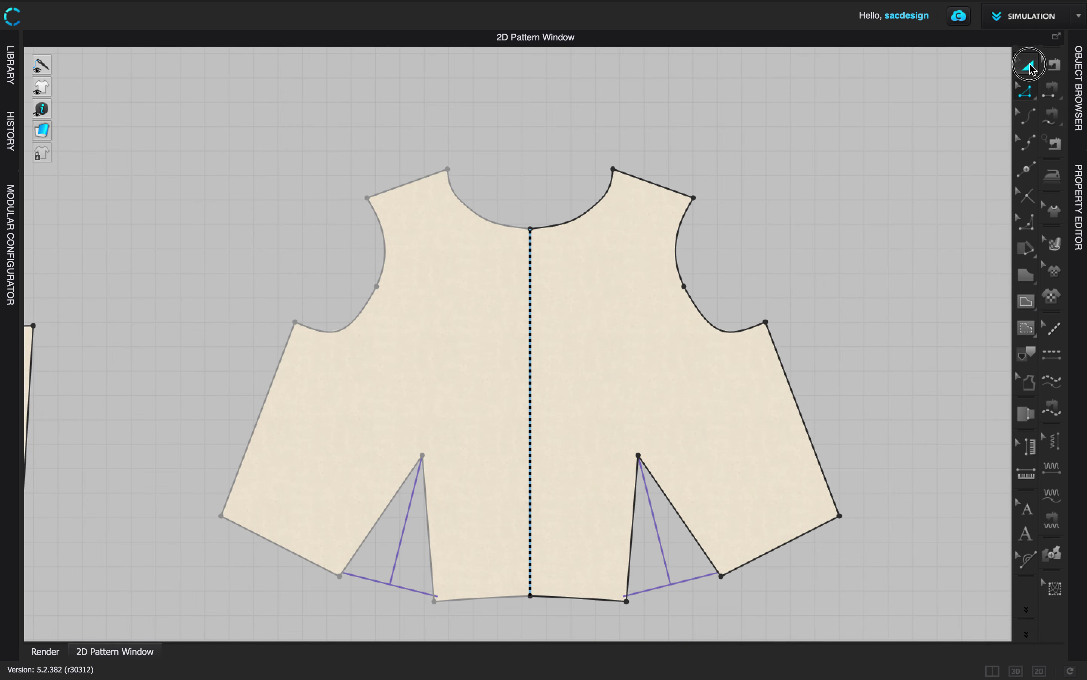
{"action": "left_click", "coordinate": [612, 304]}
{"action": "right_click", "coordinate": [612, 302]}
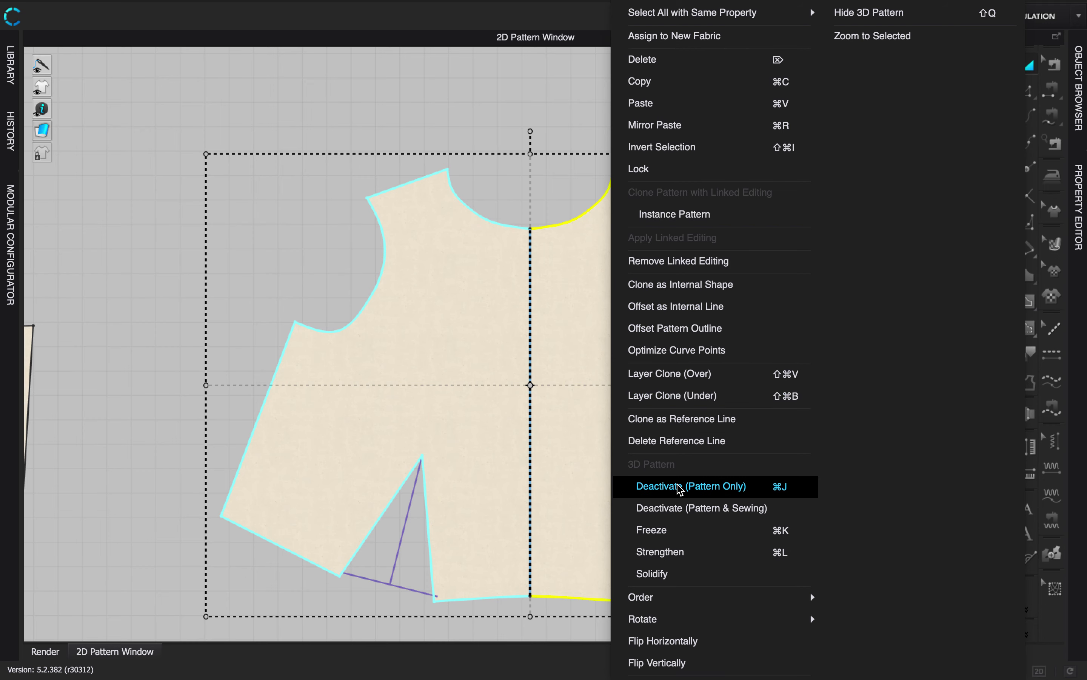
{"action": "left_click", "coordinate": [675, 261]}
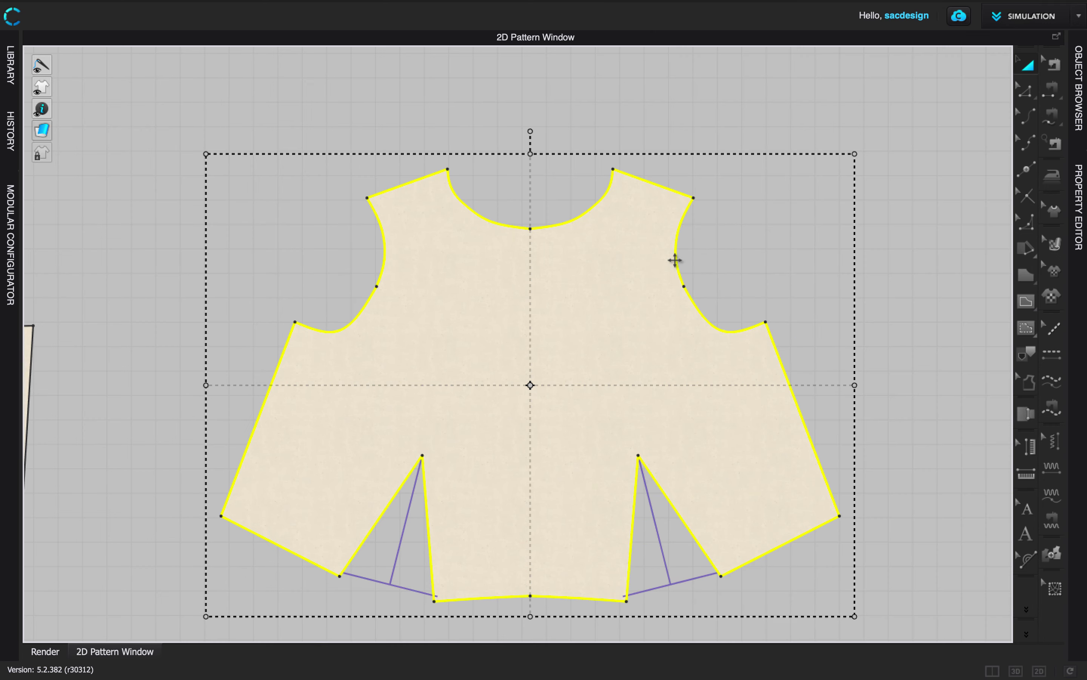
Delete the outline points of the right half of the front bodice, leaving only the half up to center front
{"action": "key", "text": "z"}
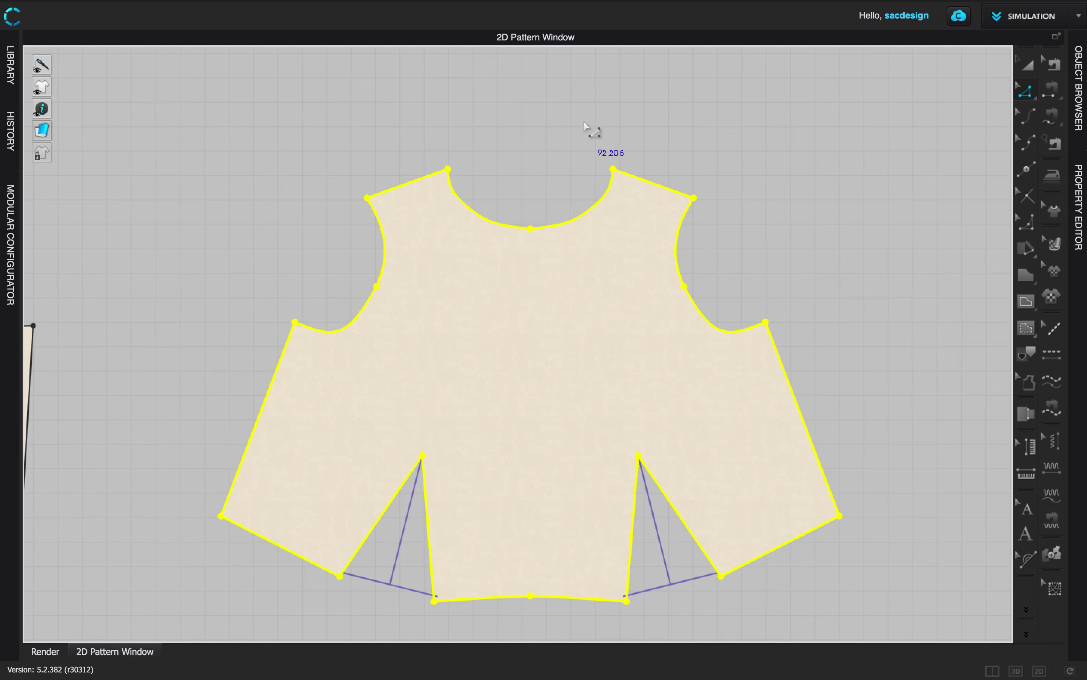
{"action": "left_click_drag", "start_coordinate": [585, 125], "coordinate": [907, 615]}
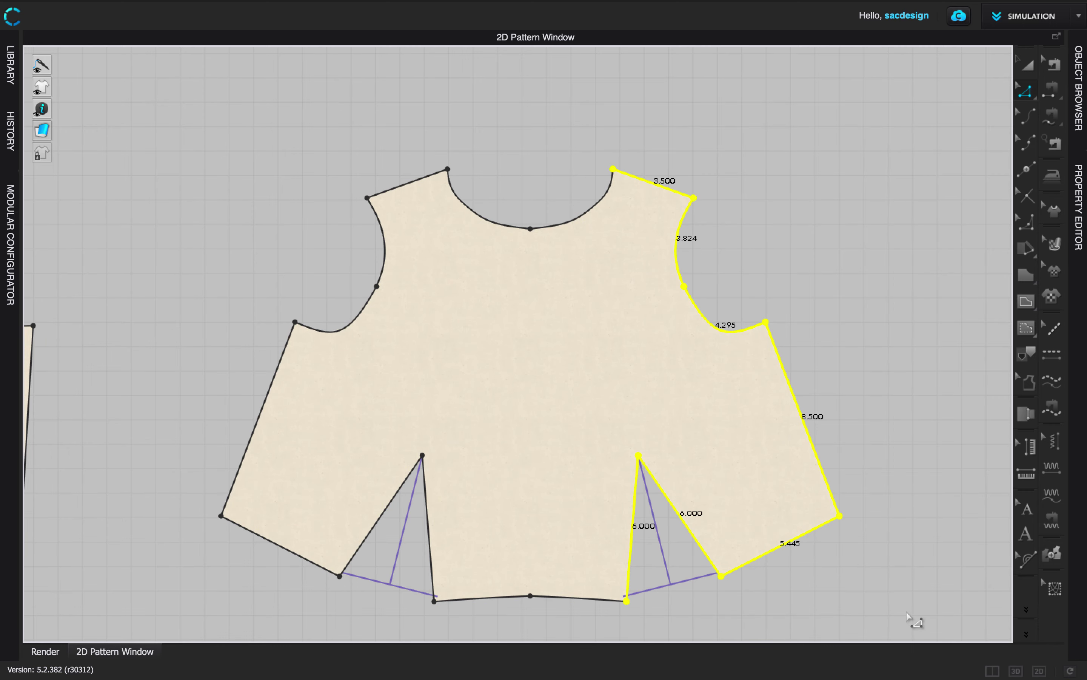
{"action": "key", "text": "Delete"}
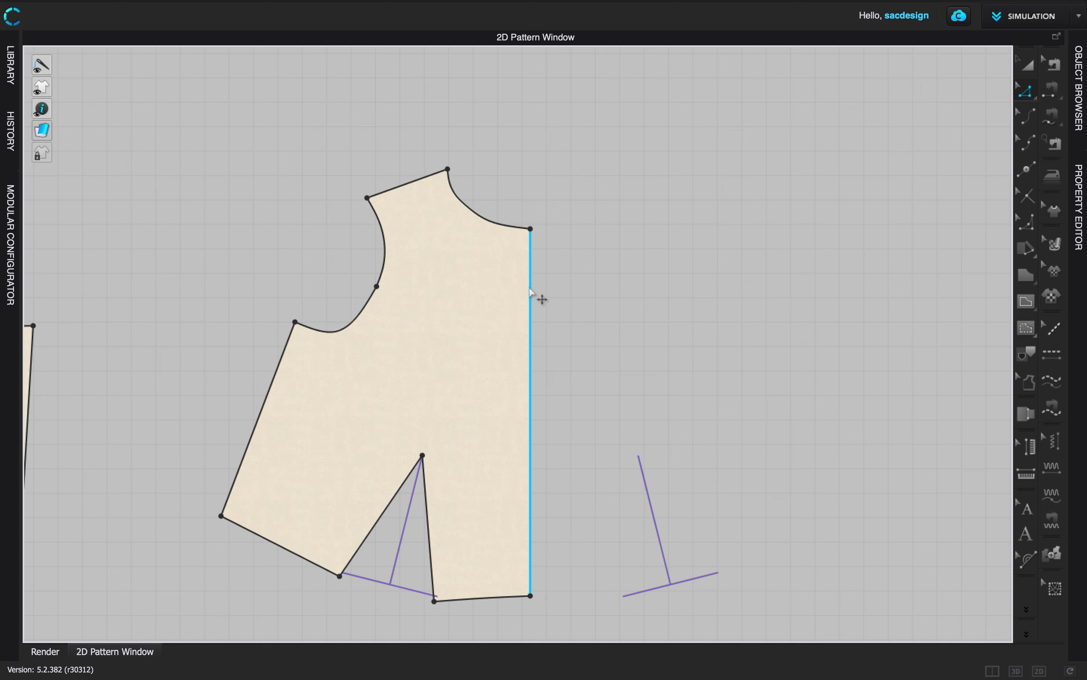
Split the center front line with a point 2.5 in below the neckline
{"action": "left_click", "coordinate": [1026, 172]}
{"action": "left_click", "coordinate": [530, 291]}
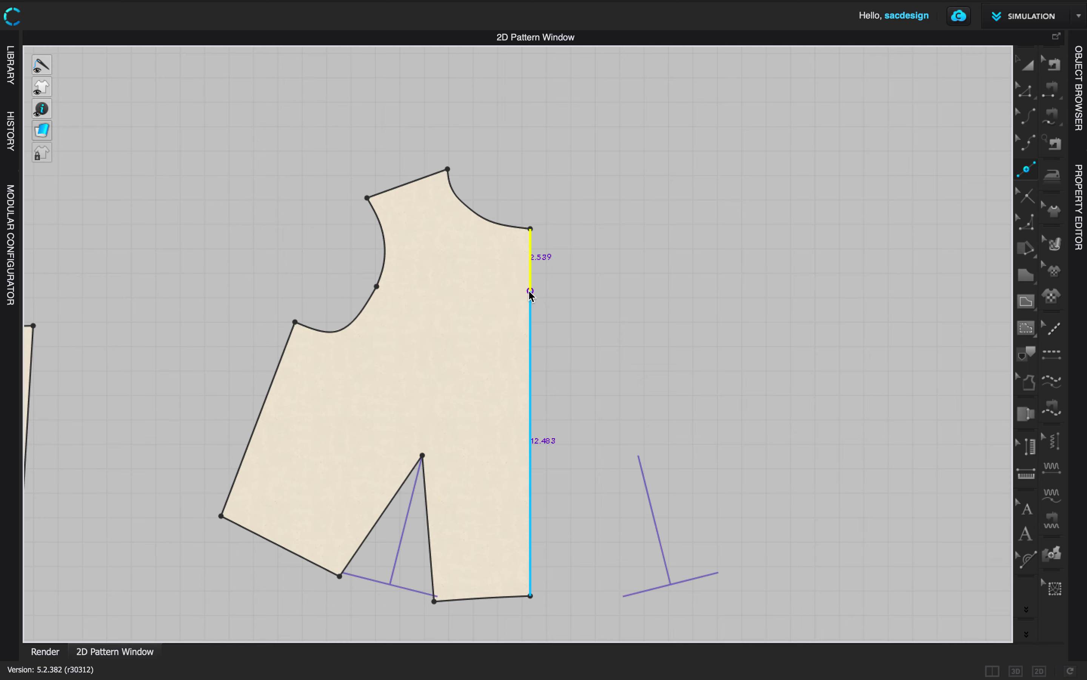
{"action": "type", "text": "2"}
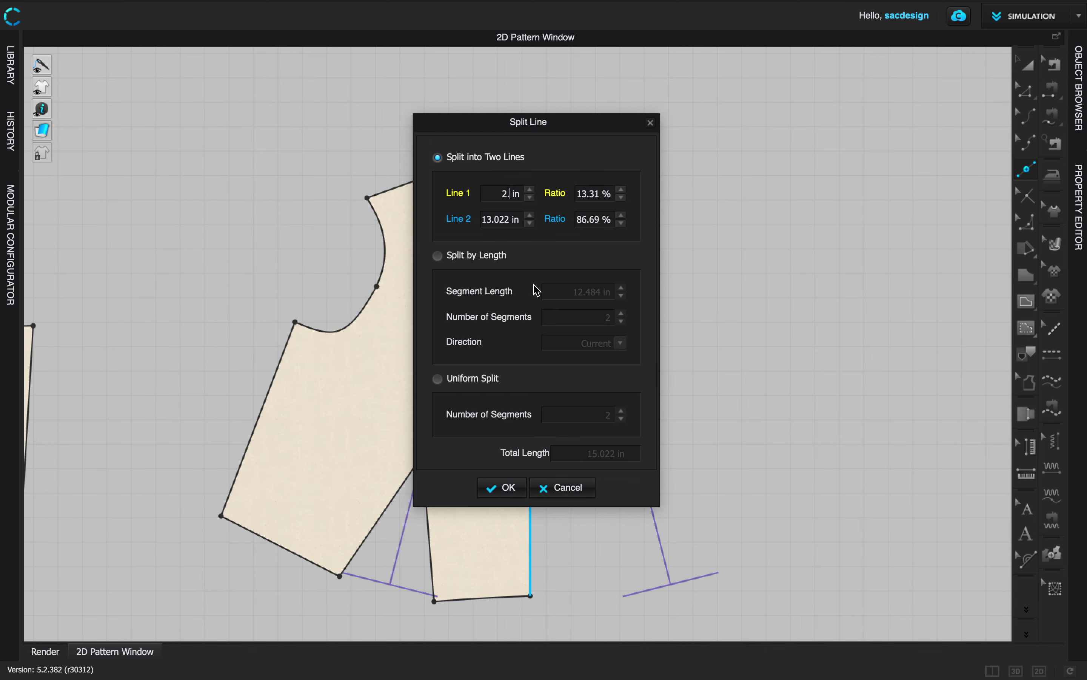
{"action": "type", "text": ".5"}
{"action": "key", "text": "Return"}
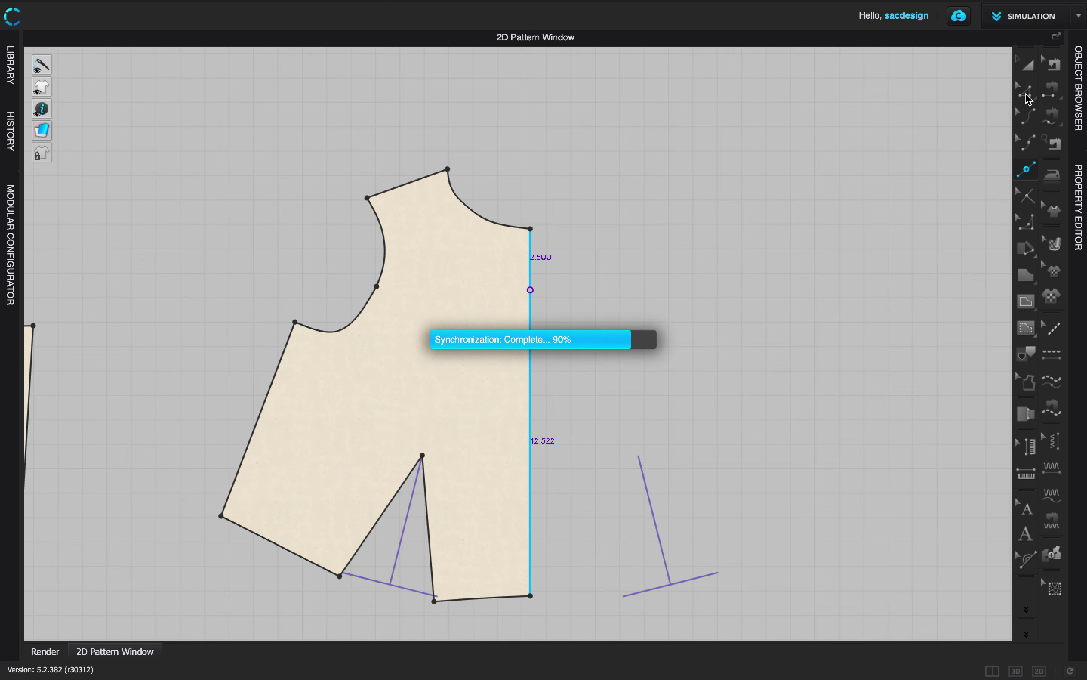
Add a 90° perpendicular internal line based on the Y-Axis from the new center front point, extended to the armhole
{"action": "left_click", "coordinate": [1027, 92]}
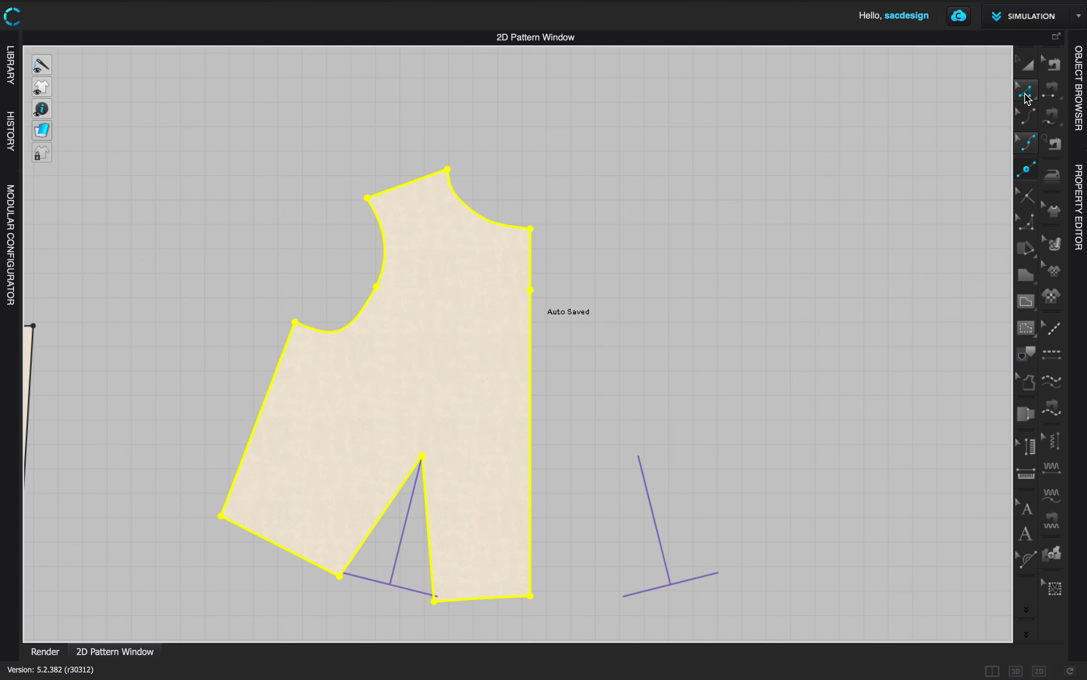
{"action": "left_click", "coordinate": [529, 287]}
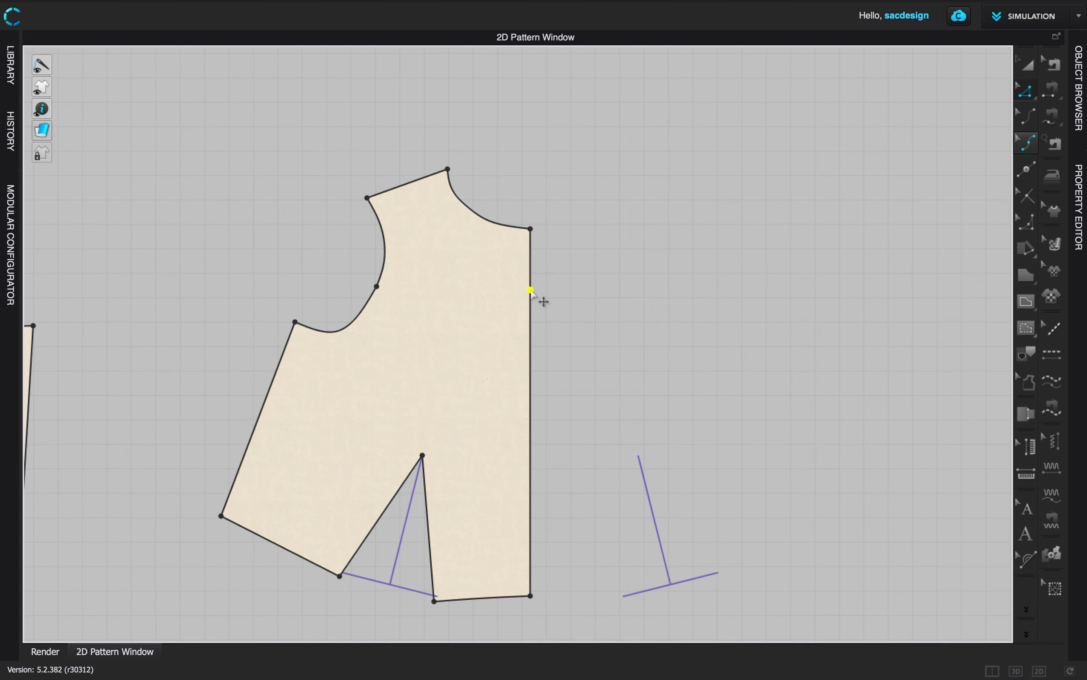
{"action": "right_click", "coordinate": [529, 289]}
{"action": "mouse_move", "coordinate": [654, 416]}
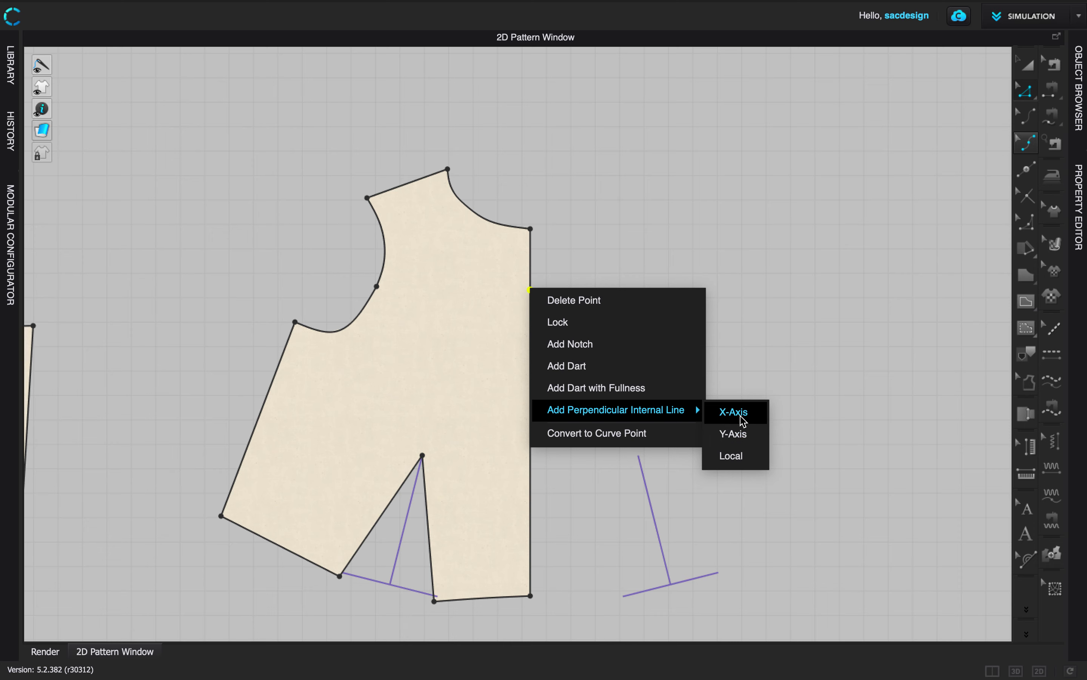
{"action": "left_click", "coordinate": [739, 433]}
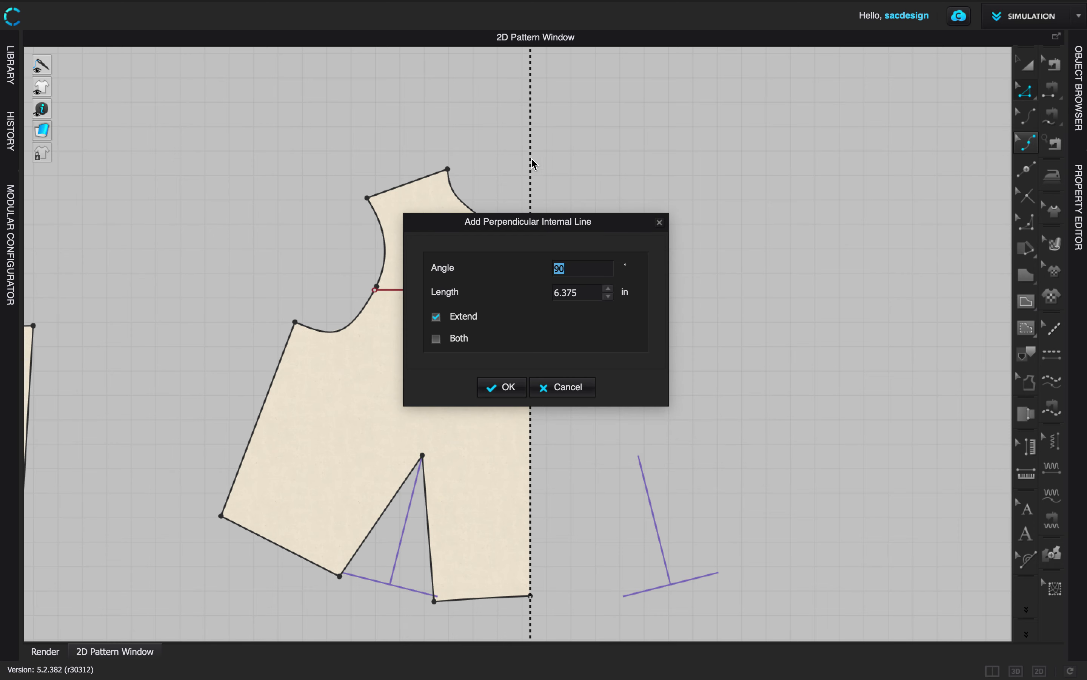
{"action": "left_click_drag", "start_coordinate": [575, 220], "coordinate": [765, 110]}
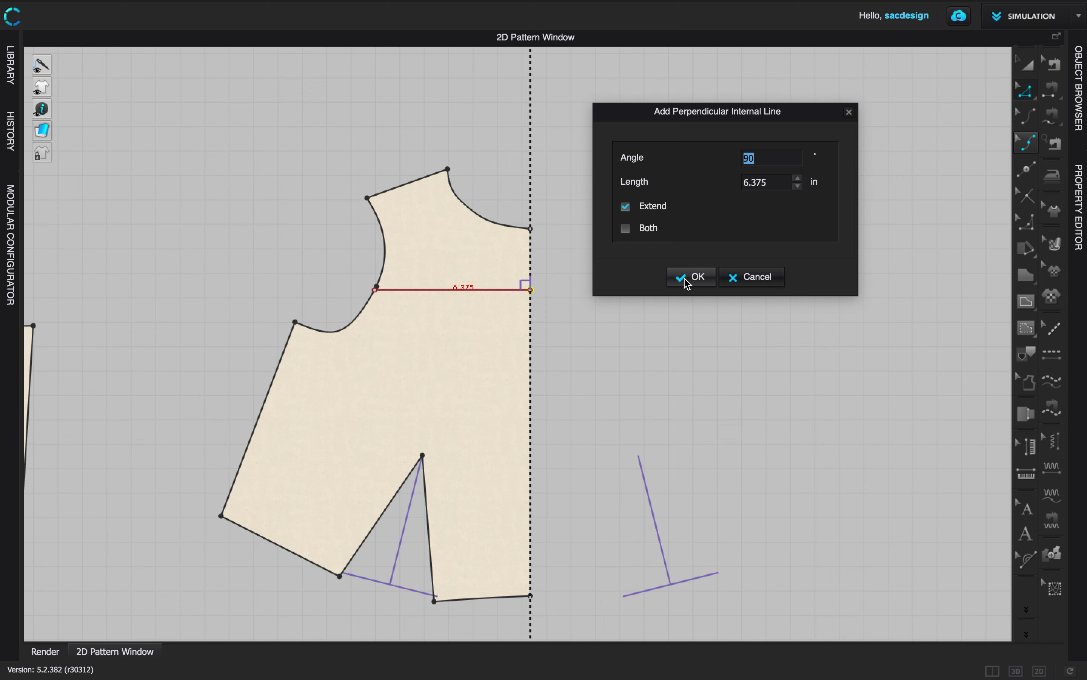
{"action": "left_click", "coordinate": [686, 283]}
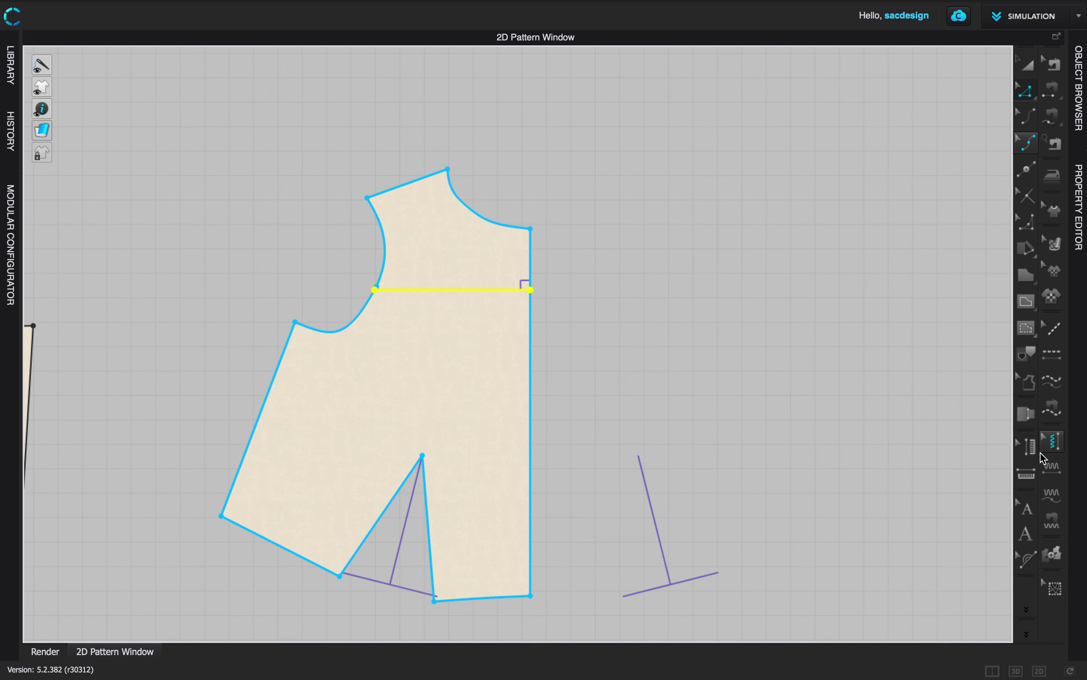
Place two notches on the yoke line, about 2.2 in and 4.3 in from center front
{"action": "left_click", "coordinate": [1027, 197]}
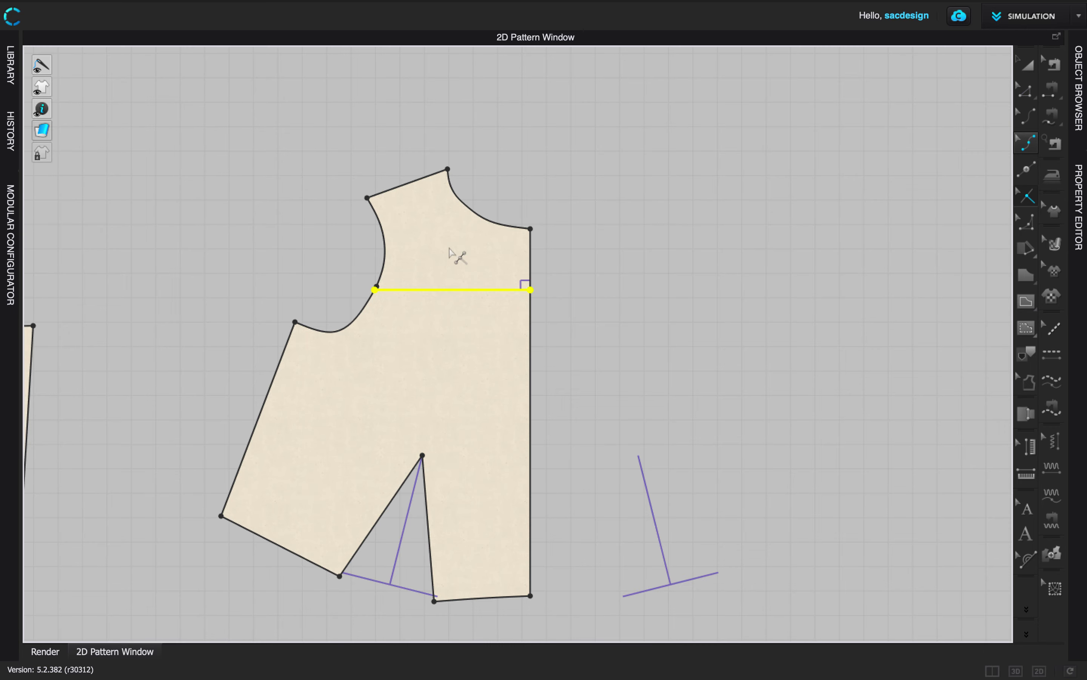
{"action": "scroll", "coordinate": [480, 290], "scroll_direction": "up", "scroll_amount": 5}
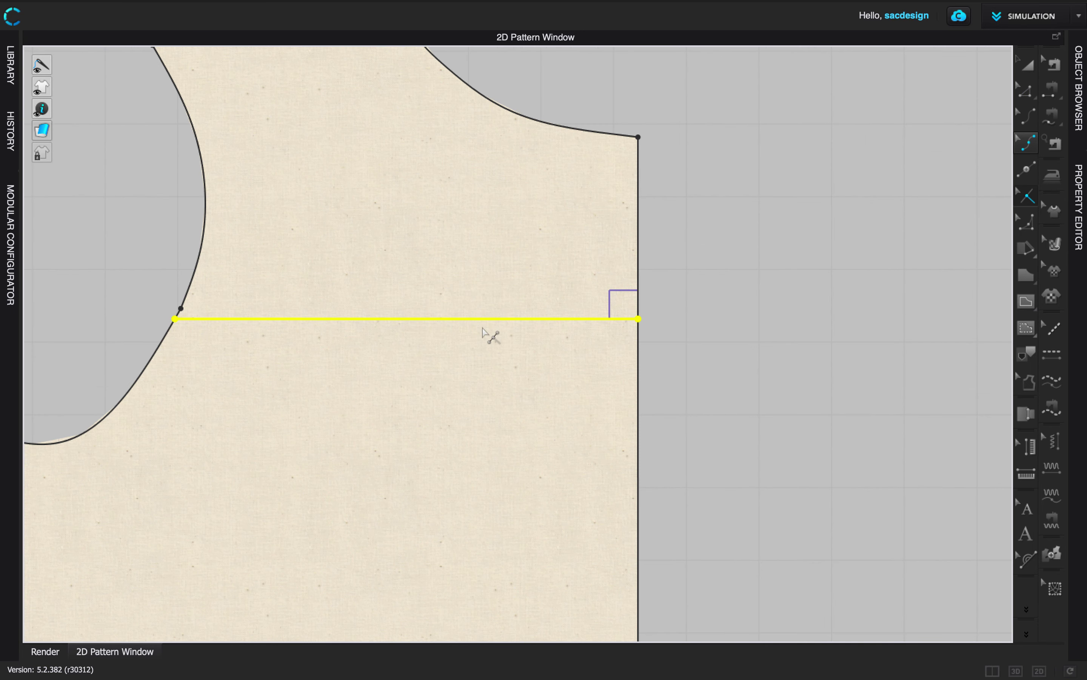
{"action": "left_click", "coordinate": [479, 319]}
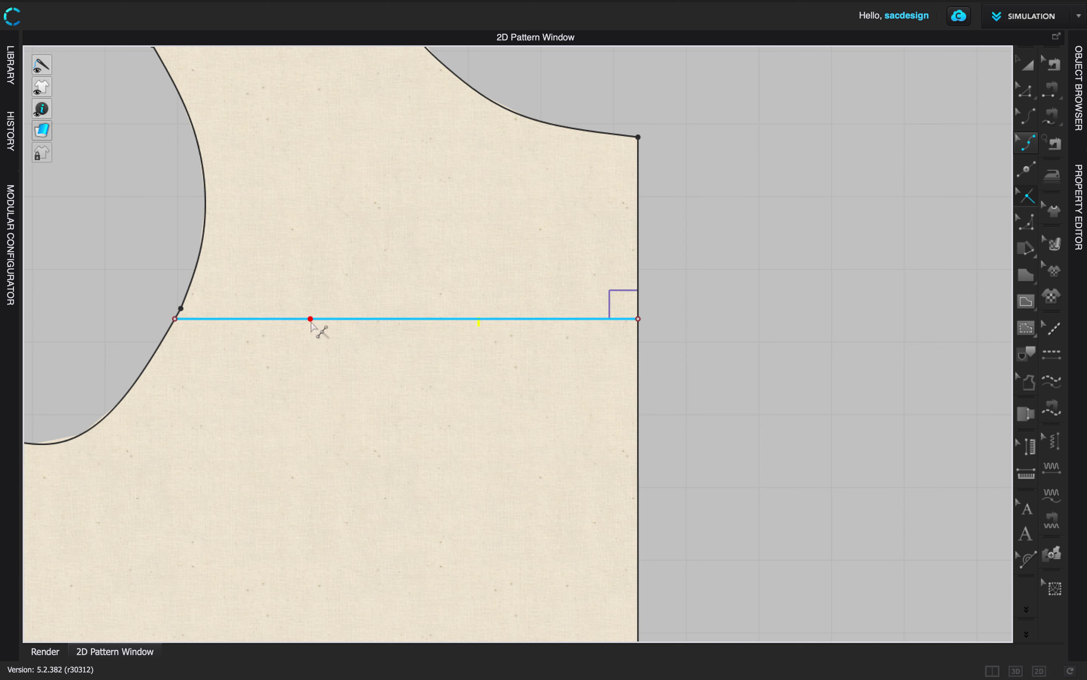
{"action": "scroll", "coordinate": [361, 364], "scroll_direction": "up", "scroll_amount": 3}
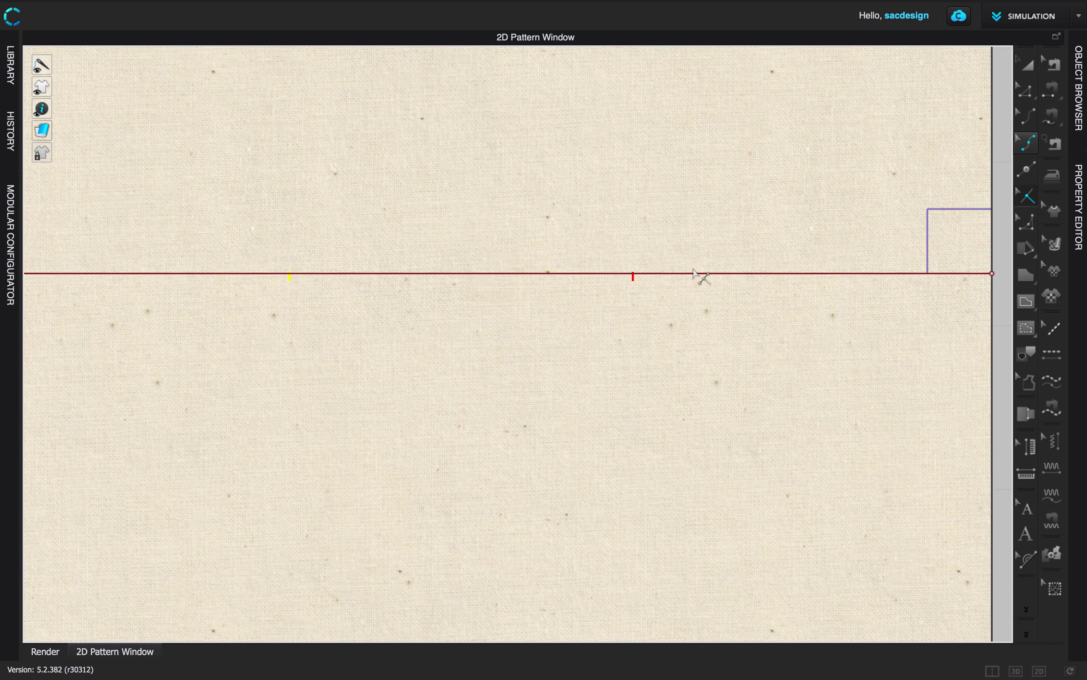
Add a point at each of the two notches on the yoke line
{"action": "left_click", "coordinate": [1019, 196]}
{"action": "right_click", "coordinate": [634, 281]}
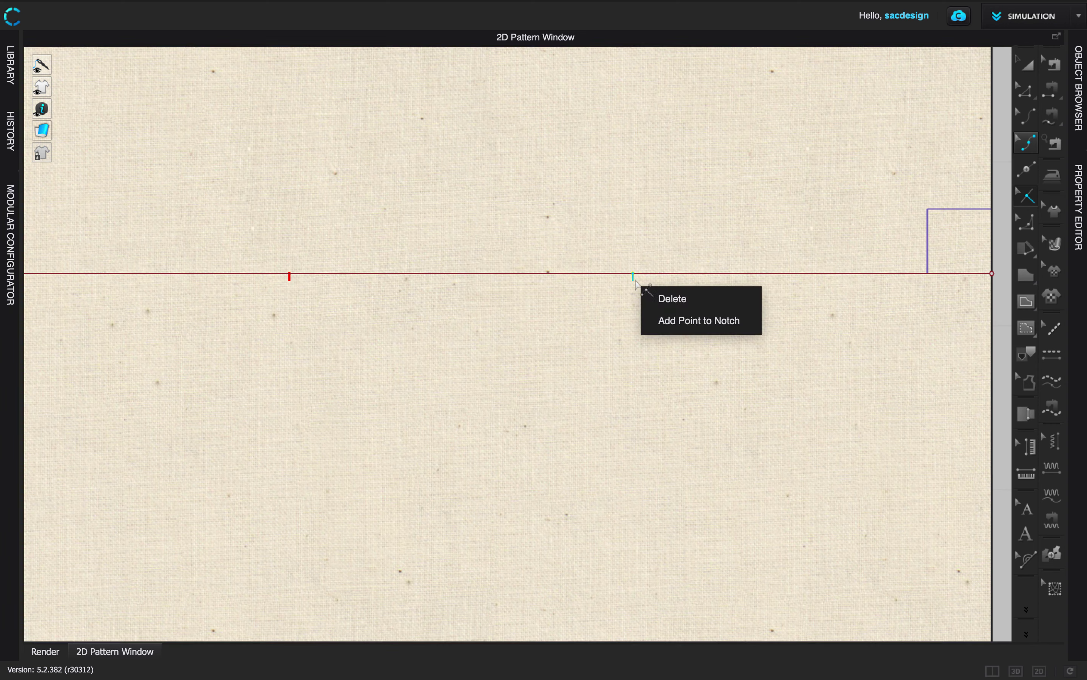
{"action": "left_click", "coordinate": [673, 320]}
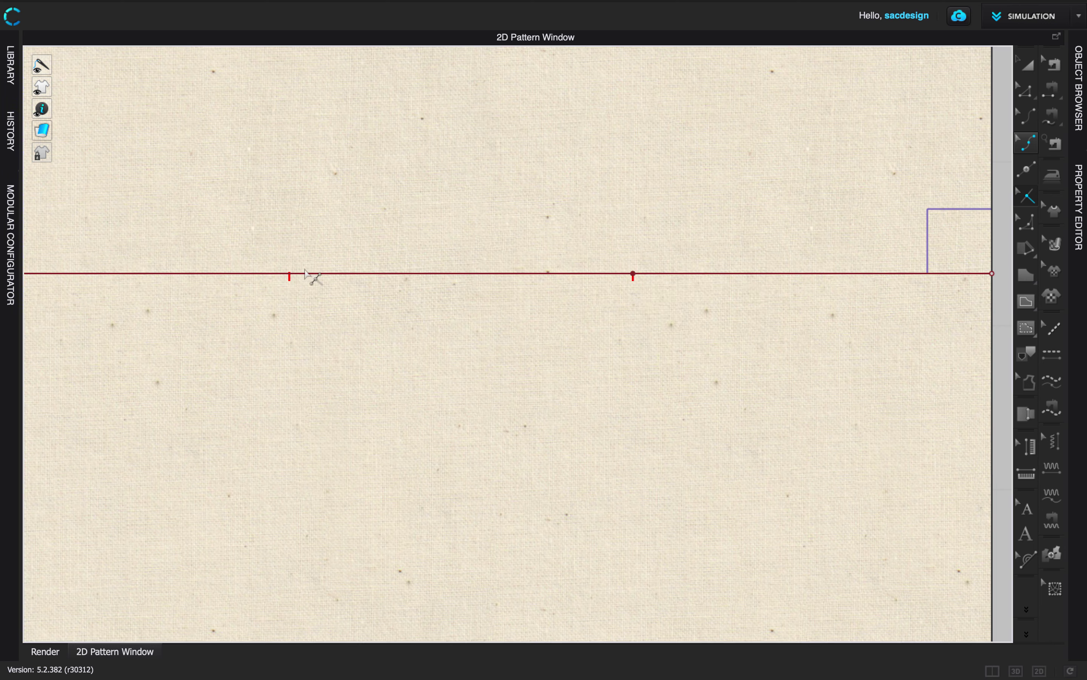
{"action": "right_click", "coordinate": [288, 283]}
{"action": "left_click", "coordinate": [317, 324]}
Cut and sew the front bodice along all three segments of the yoke line
{"action": "scroll", "coordinate": [492, 234], "scroll_direction": "down", "scroll_amount": 5}
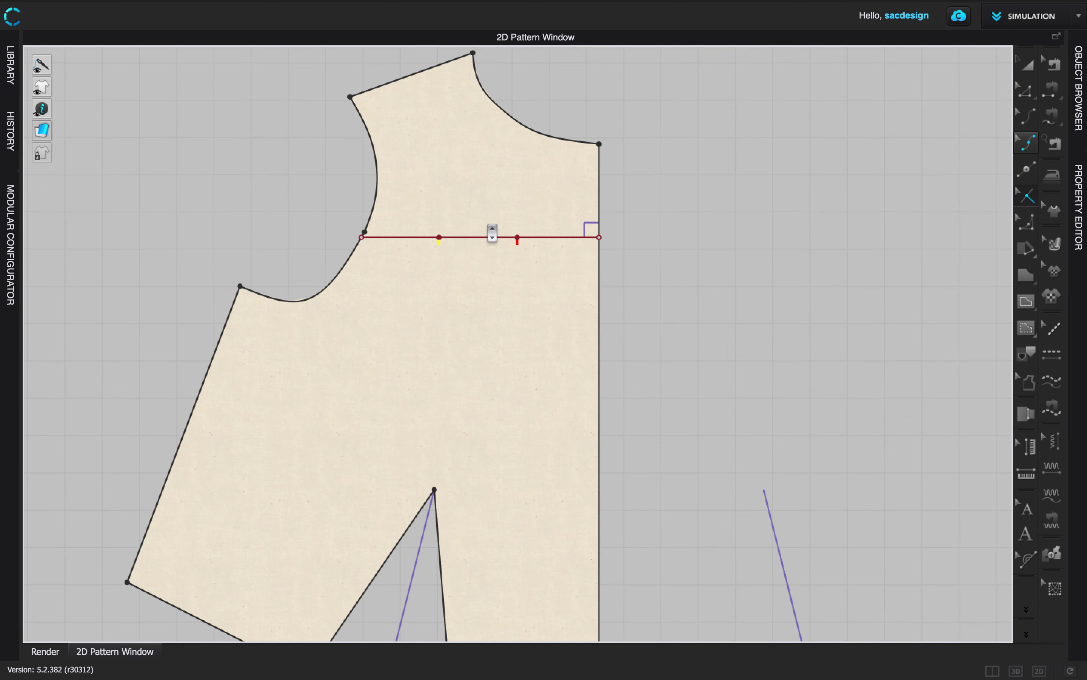
{"action": "left_click", "coordinate": [1029, 115]}
{"action": "left_click", "coordinate": [1026, 91]}
{"action": "left_click", "coordinate": [572, 238]}
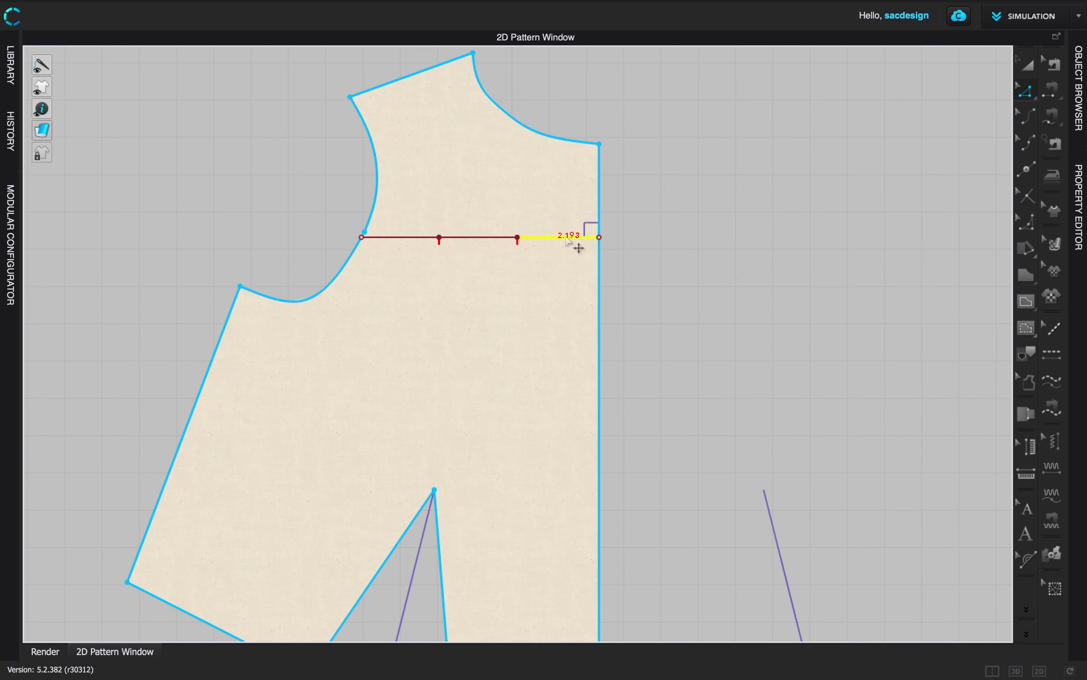
{"action": "left_click", "coordinate": [493, 239], "text": "shift"}
{"action": "left_click", "coordinate": [406, 239], "text": "shift"}
{"action": "right_click", "coordinate": [407, 241]}
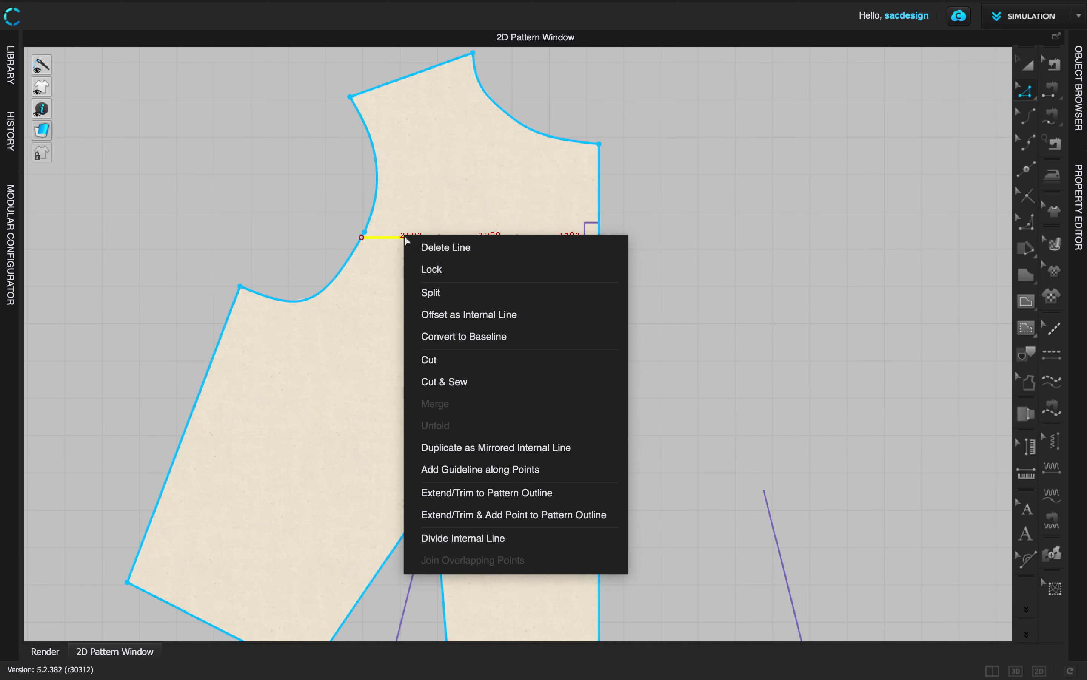
{"action": "left_click", "coordinate": [491, 392]}
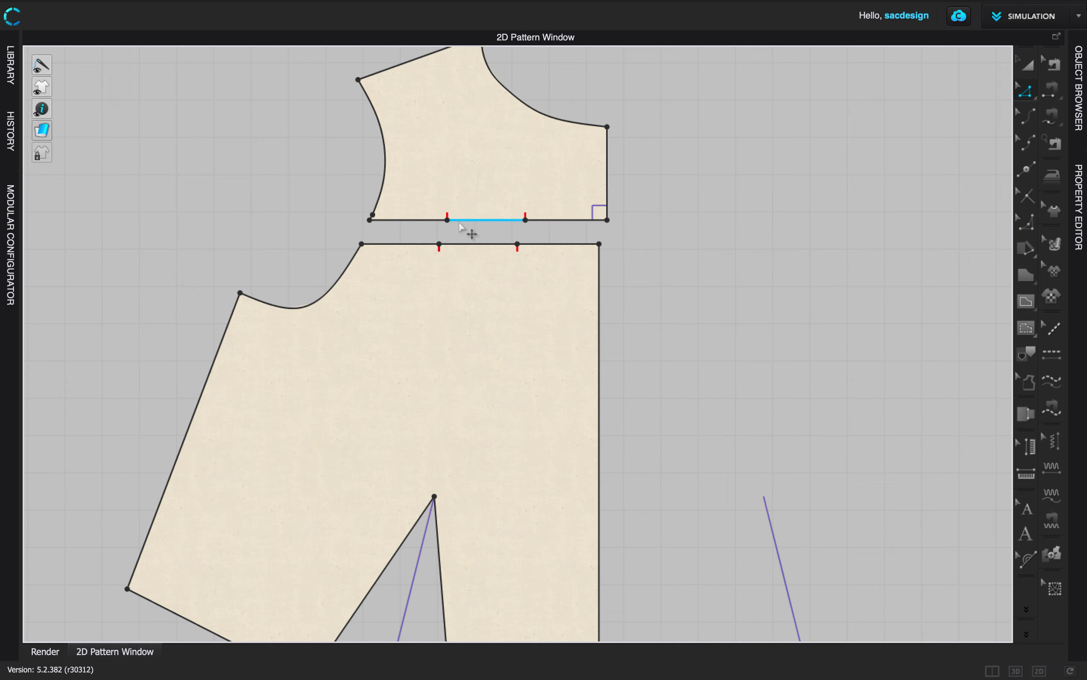
Select both legs of the waist dart on the lower front bodice piece
{"action": "scroll", "coordinate": [470, 235], "scroll_direction": "up", "scroll_amount": 5}
{"action": "scroll", "coordinate": [530, 221], "scroll_direction": "down", "scroll_amount": 8}
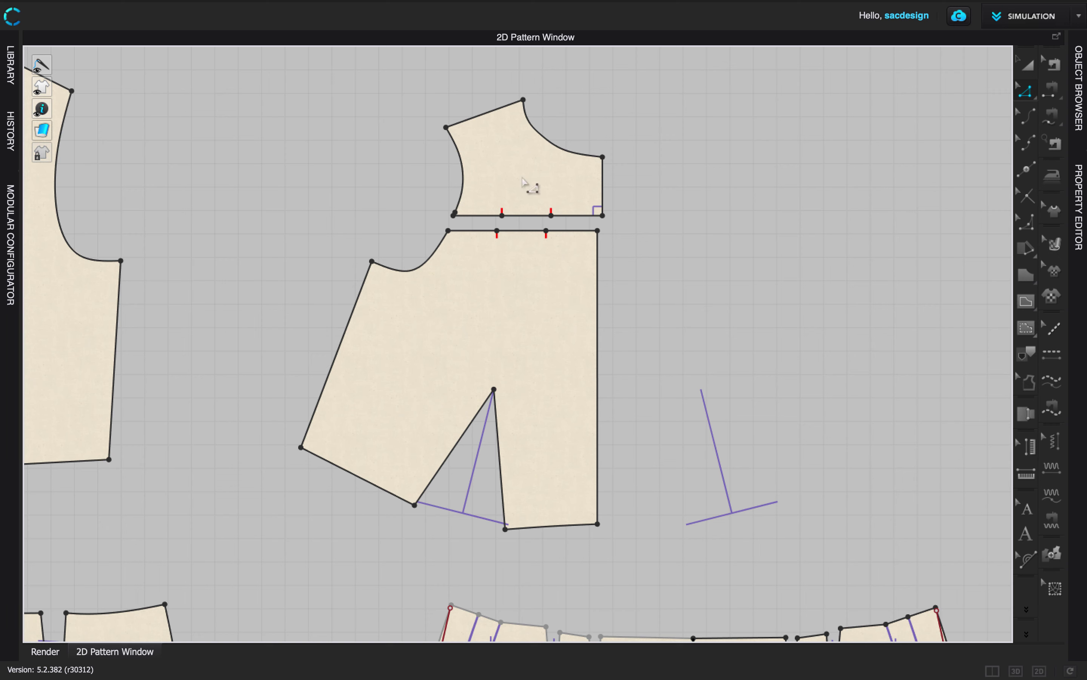
{"action": "left_click", "coordinate": [738, 290]}
{"action": "left_click", "coordinate": [465, 432]}
{"action": "left_click", "coordinate": [499, 451], "text": "shift"}
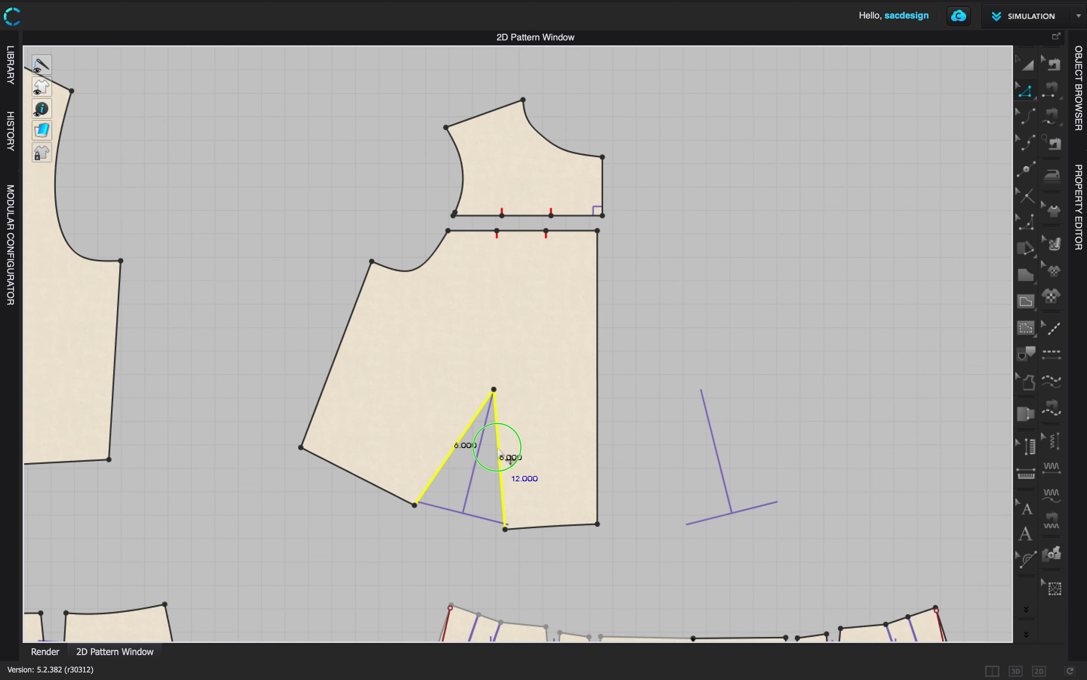
{"action": "right_click", "coordinate": [499, 447]}
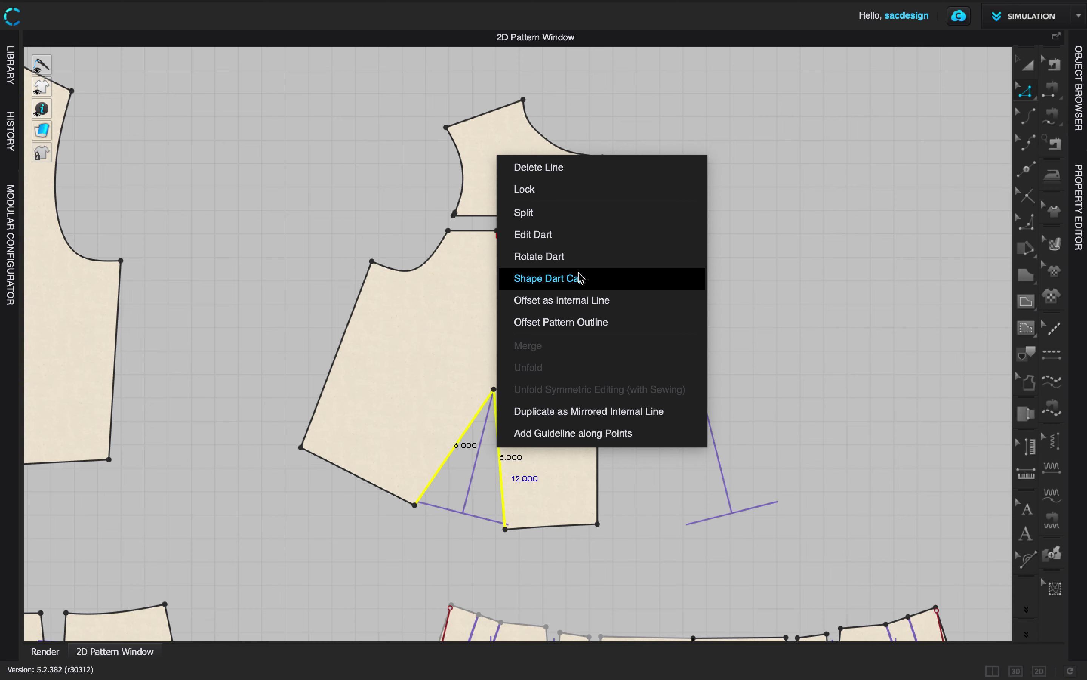
{"action": "left_click", "coordinate": [570, 263]}
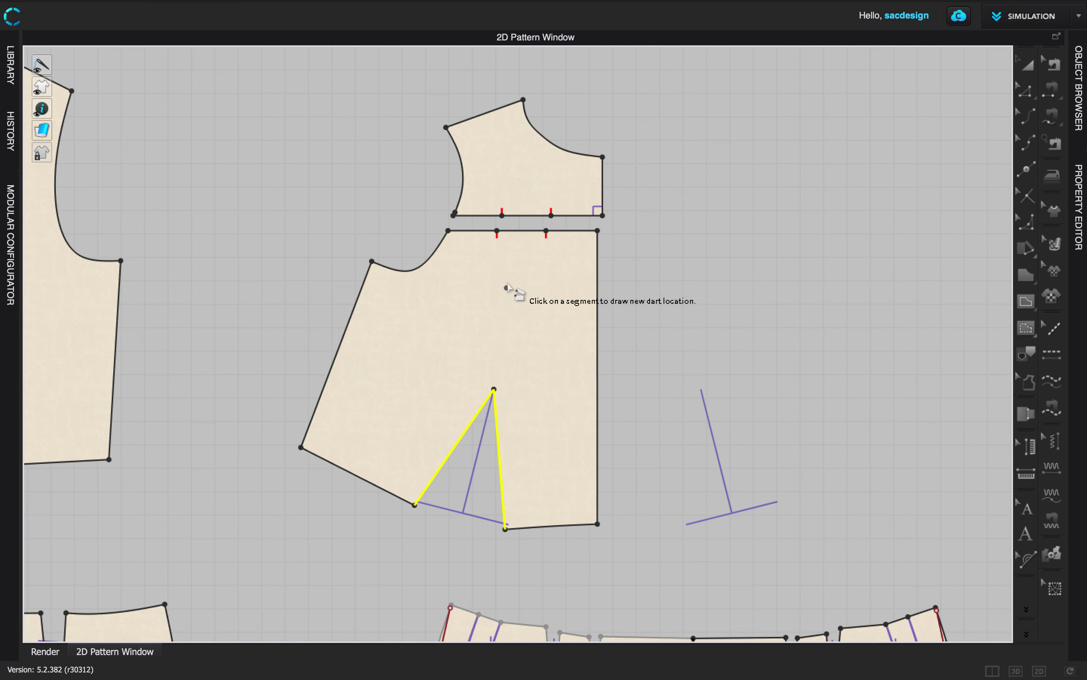
{"action": "left_click", "coordinate": [523, 231]}
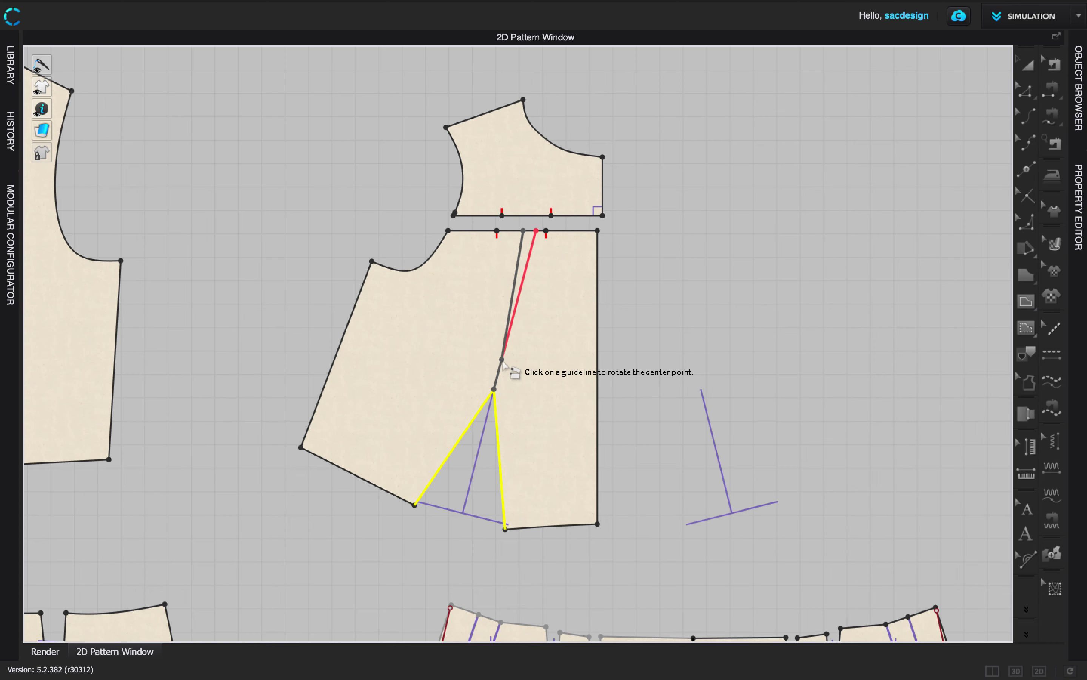
{"action": "left_click", "coordinate": [503, 362]}
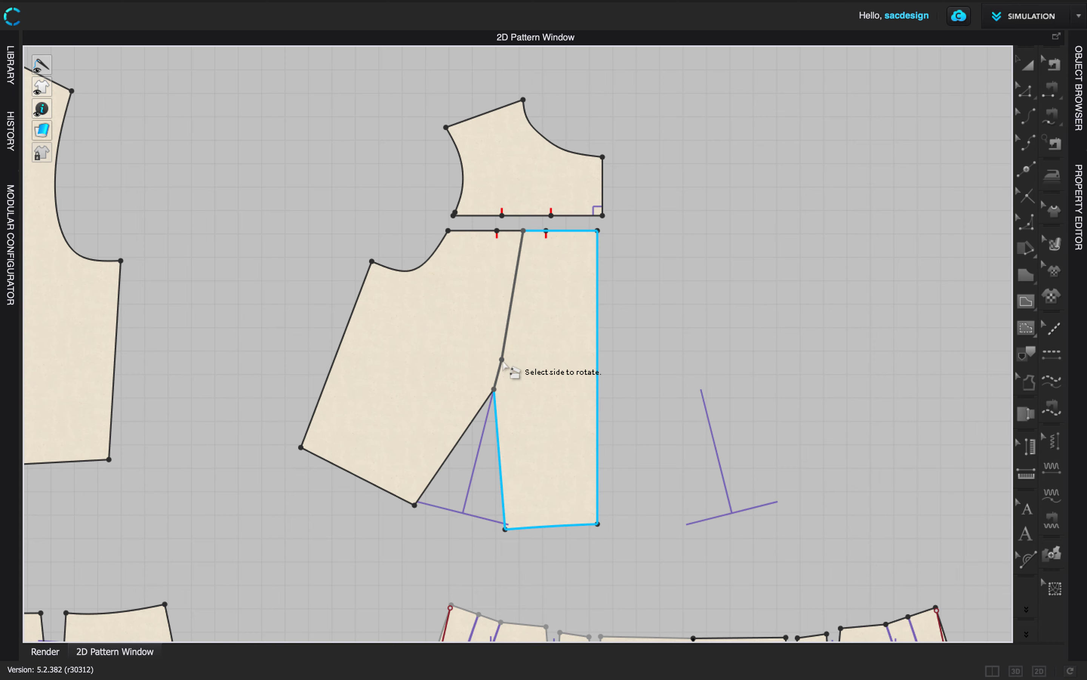
{"action": "left_click", "coordinate": [511, 489]}
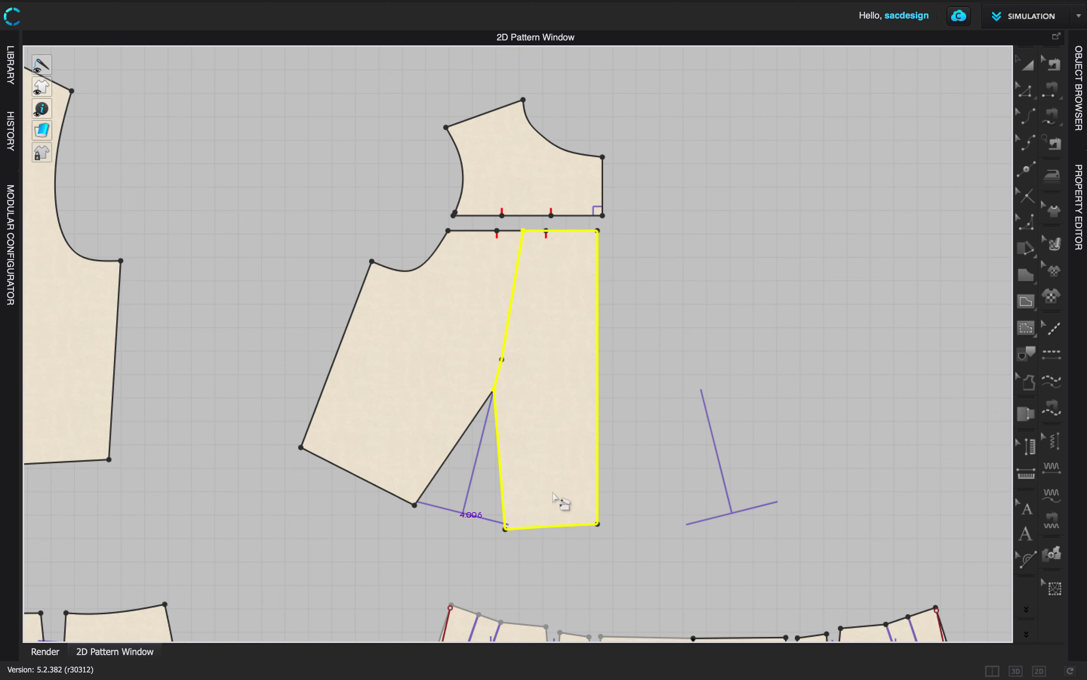
{"action": "key", "text": "z"}
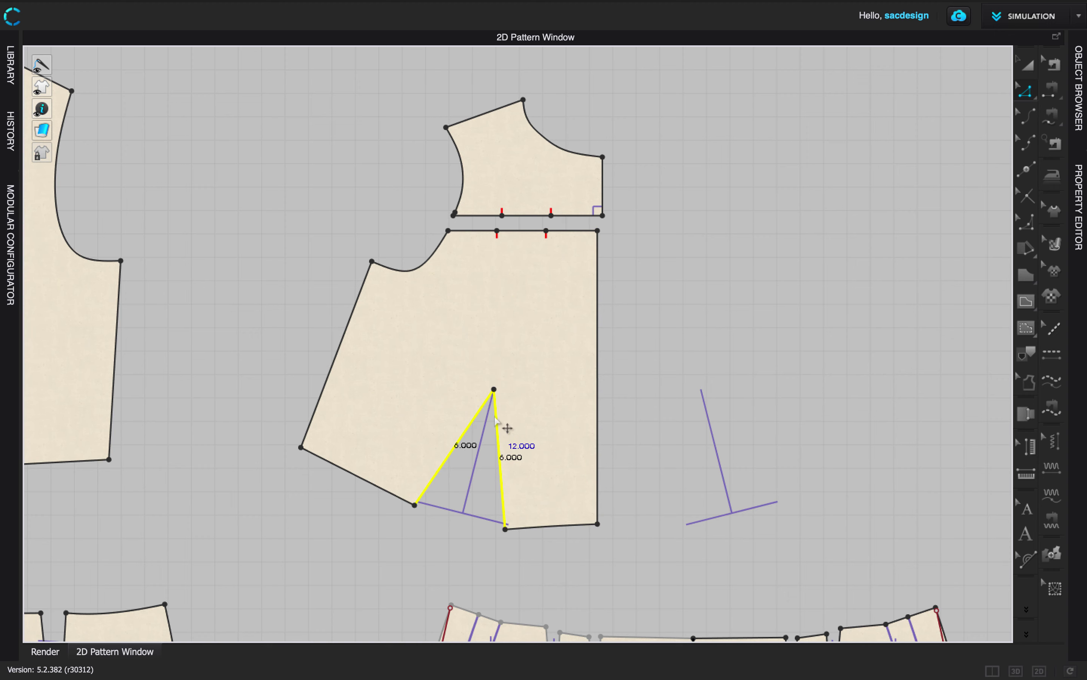
Rotate part of the waist dart into the yoke seam between the two notches, swinging the side section of the lower front bodice
{"action": "right_click", "coordinate": [495, 420]}
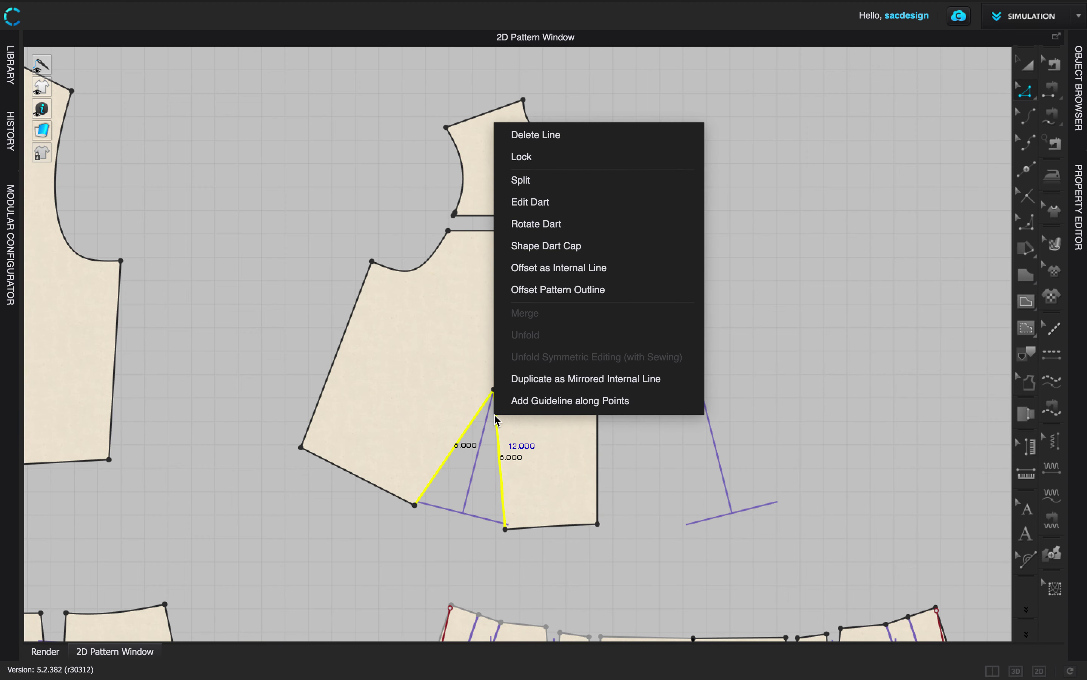
{"action": "left_click", "coordinate": [549, 230]}
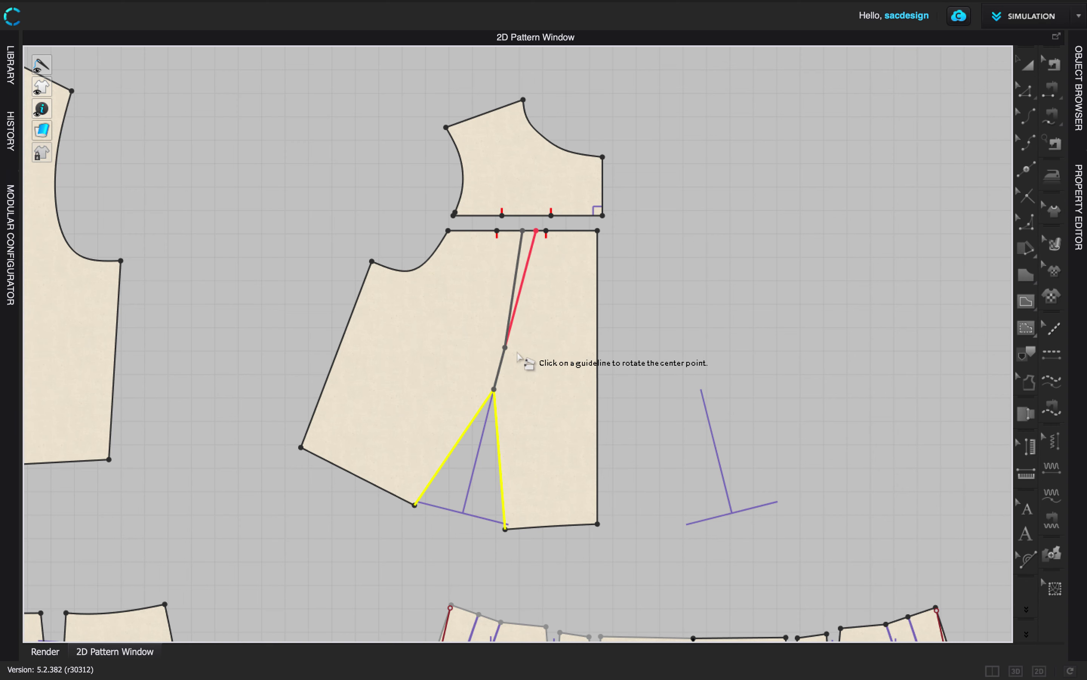
{"action": "left_click", "coordinate": [503, 361]}
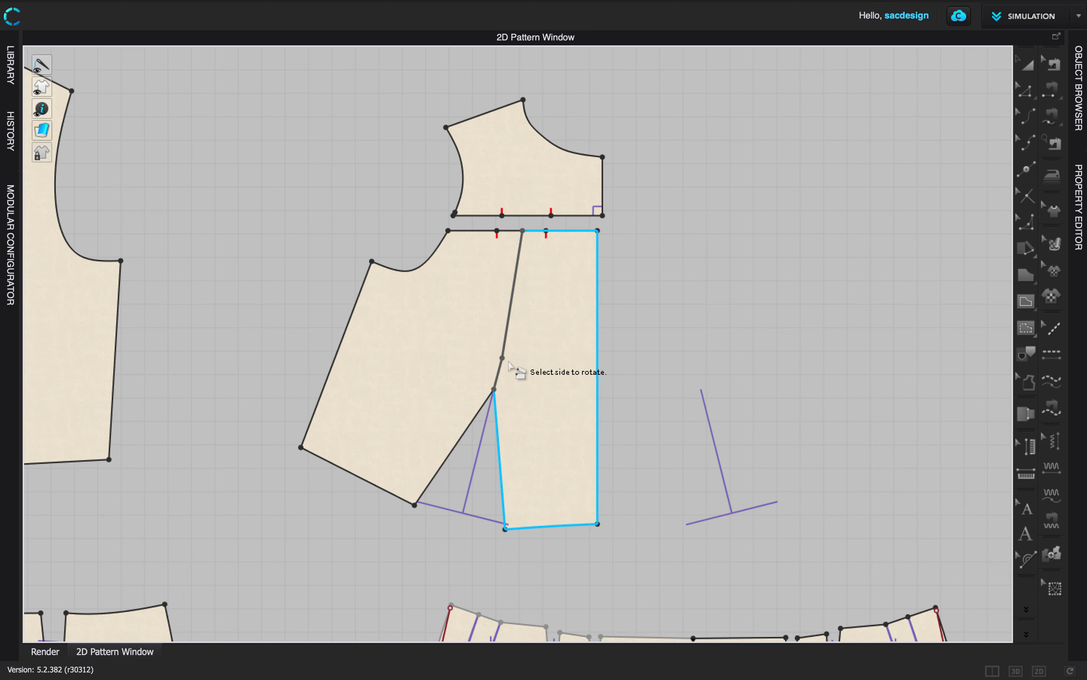
{"action": "left_click", "coordinate": [460, 359]}
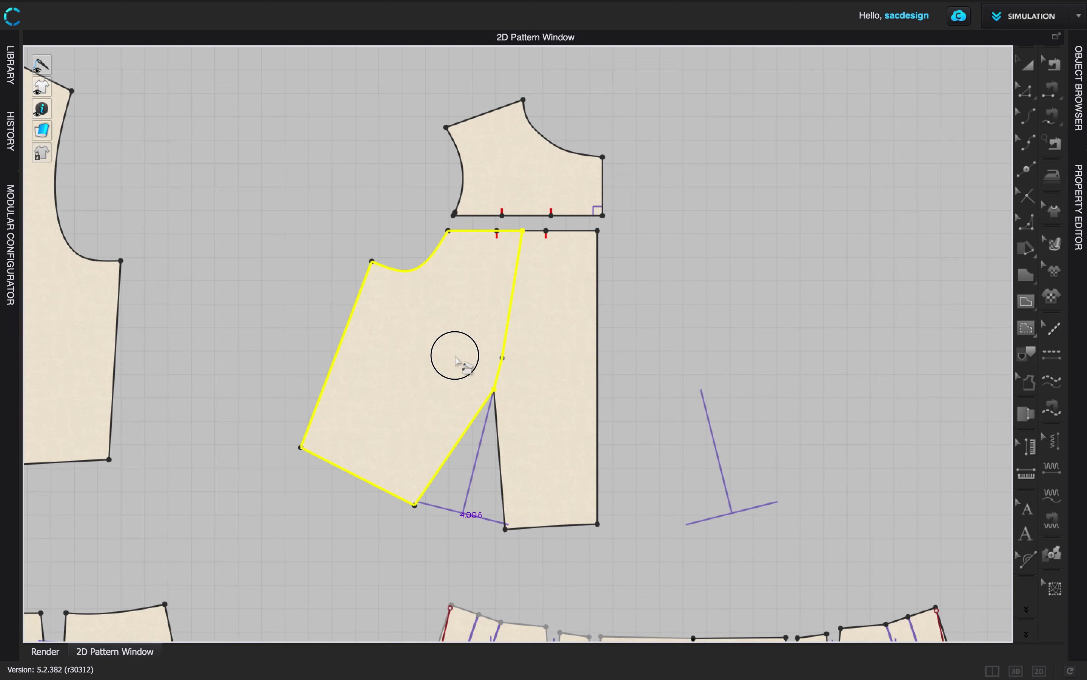
{"action": "left_click", "coordinate": [432, 377]}
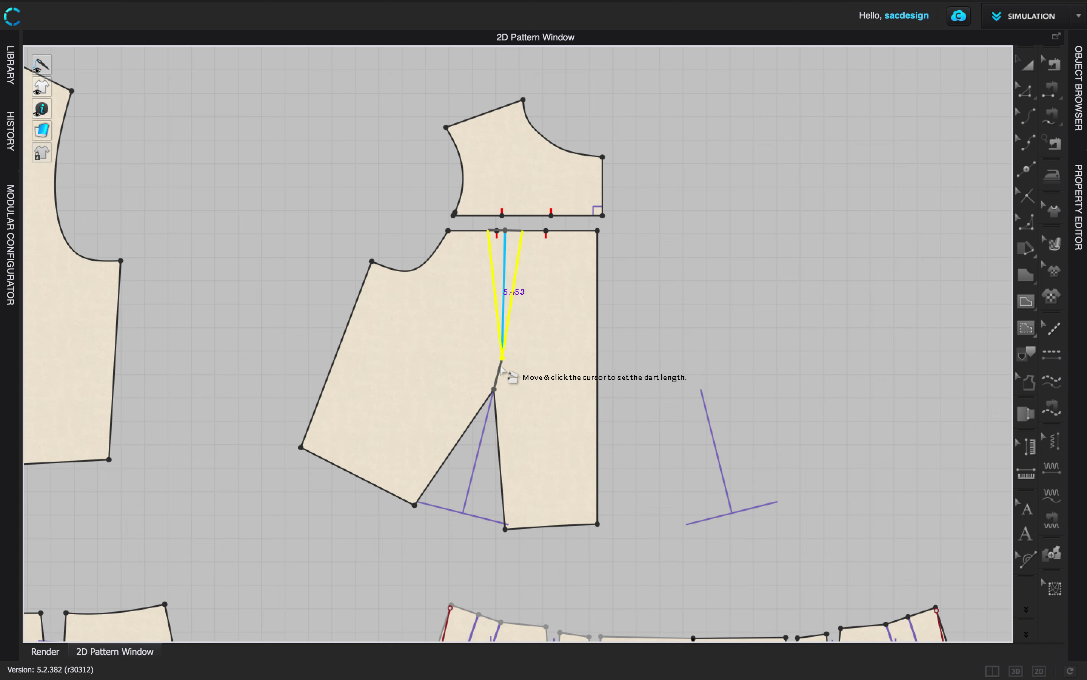
{"action": "left_click", "coordinate": [502, 360]}
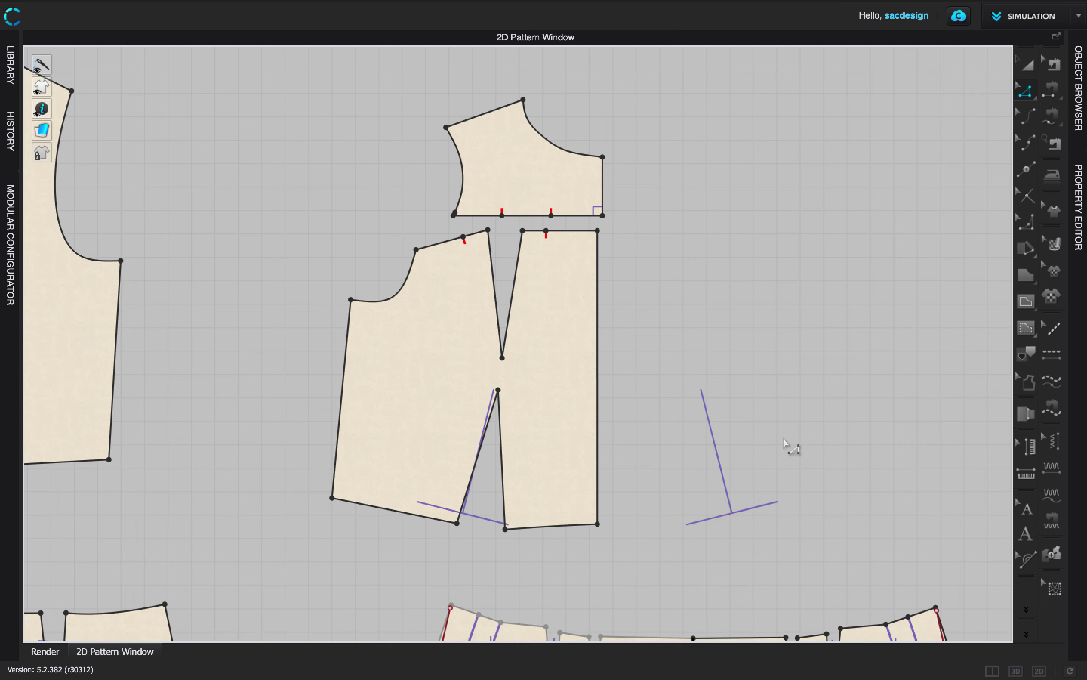
Place a notch on the lower front bodice's waistline on each side of the waist dart
{"action": "left_click", "coordinate": [1027, 196]}
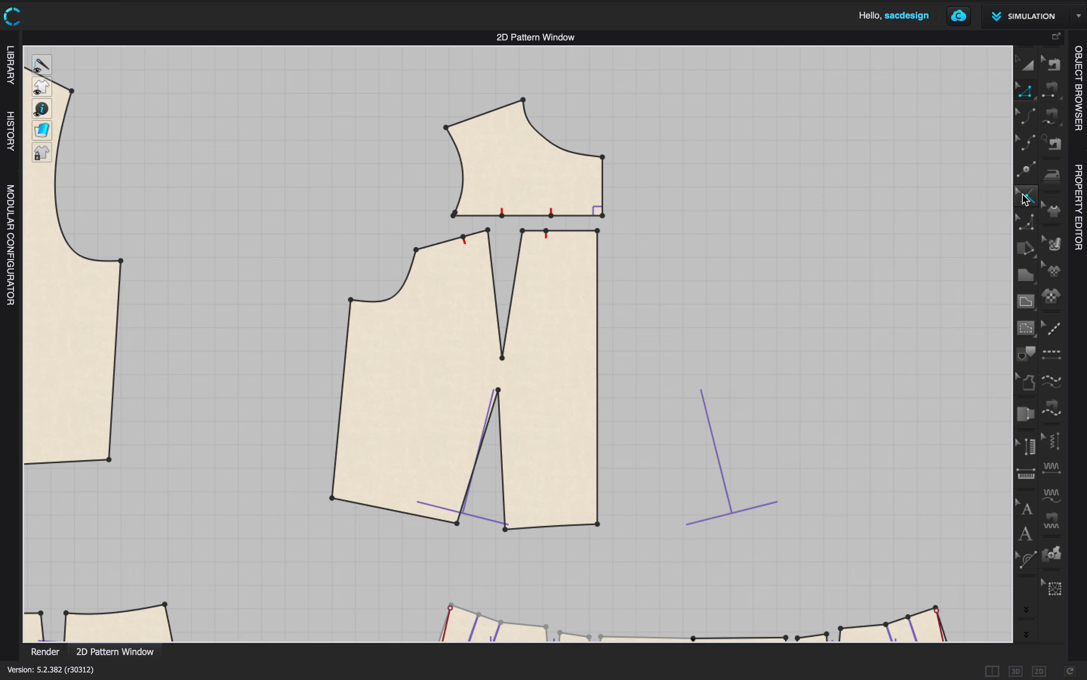
{"action": "left_click", "coordinate": [535, 529]}
{"action": "left_click", "coordinate": [429, 519]}
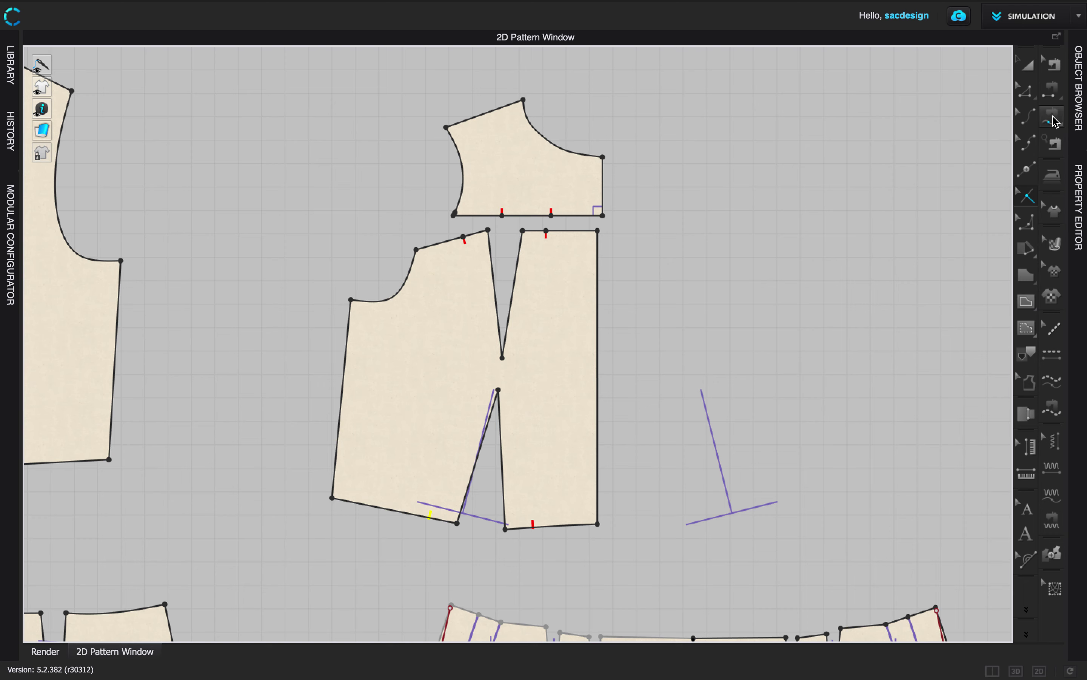
Delete the apex points of the yoke dart and waist dart, and convert the two remaining waist dart points to curve points
{"action": "left_click", "coordinate": [1026, 90]}
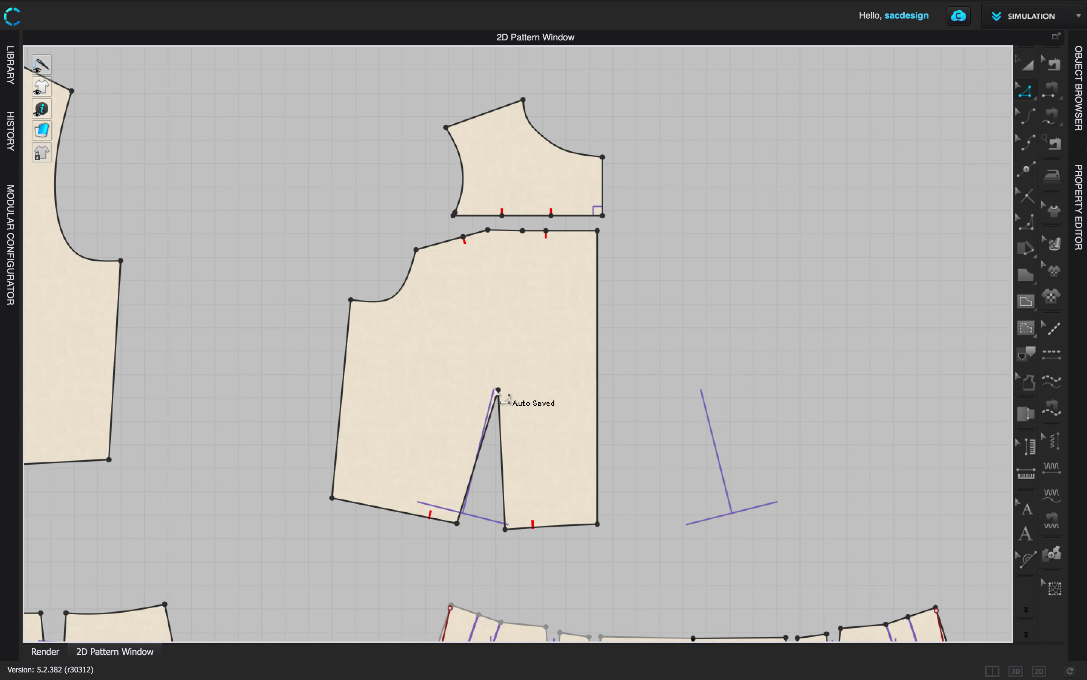
{"action": "left_click", "coordinate": [497, 389]}
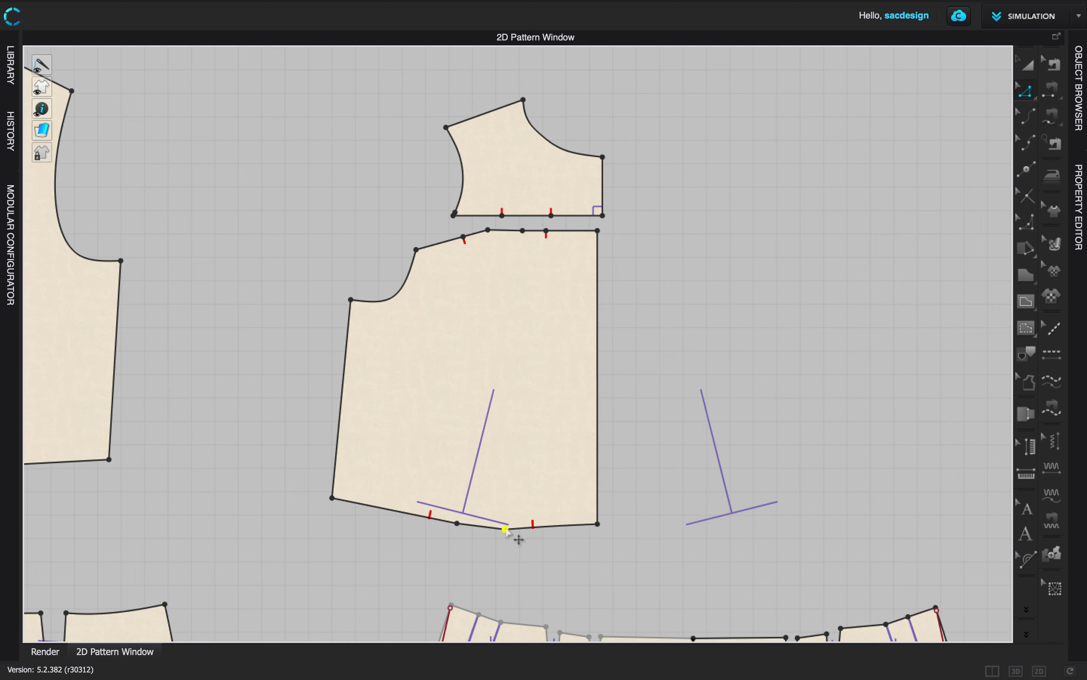
{"action": "right_click", "coordinate": [505, 529]}
{"action": "left_click", "coordinate": [561, 517]}
{"action": "right_click", "coordinate": [457, 523]}
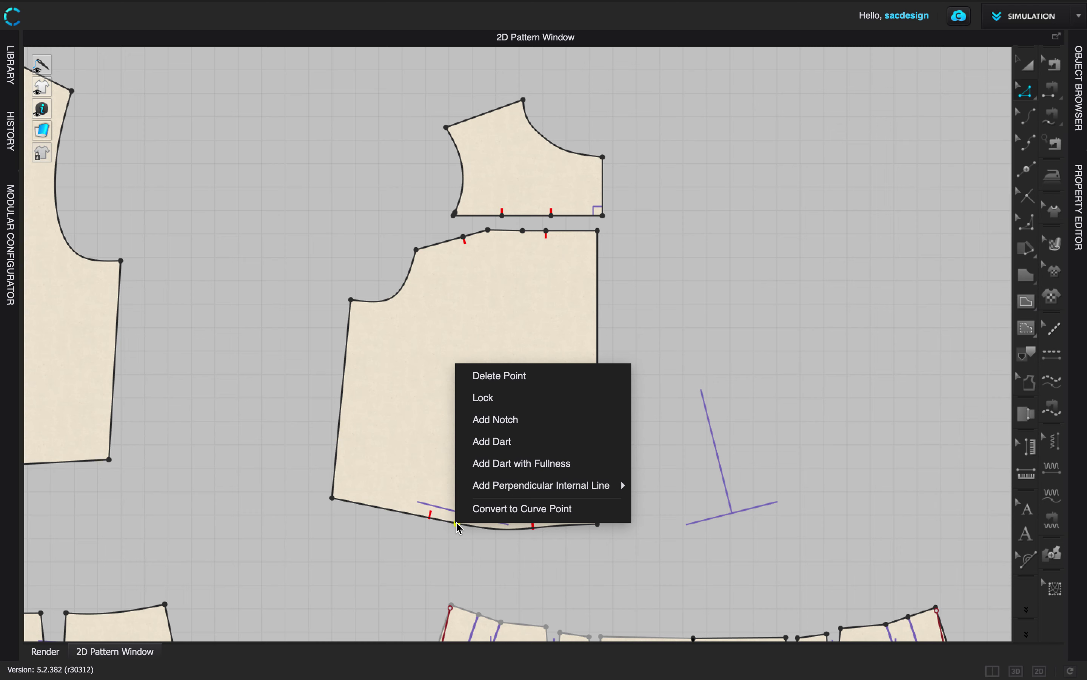
{"action": "left_click", "coordinate": [520, 516]}
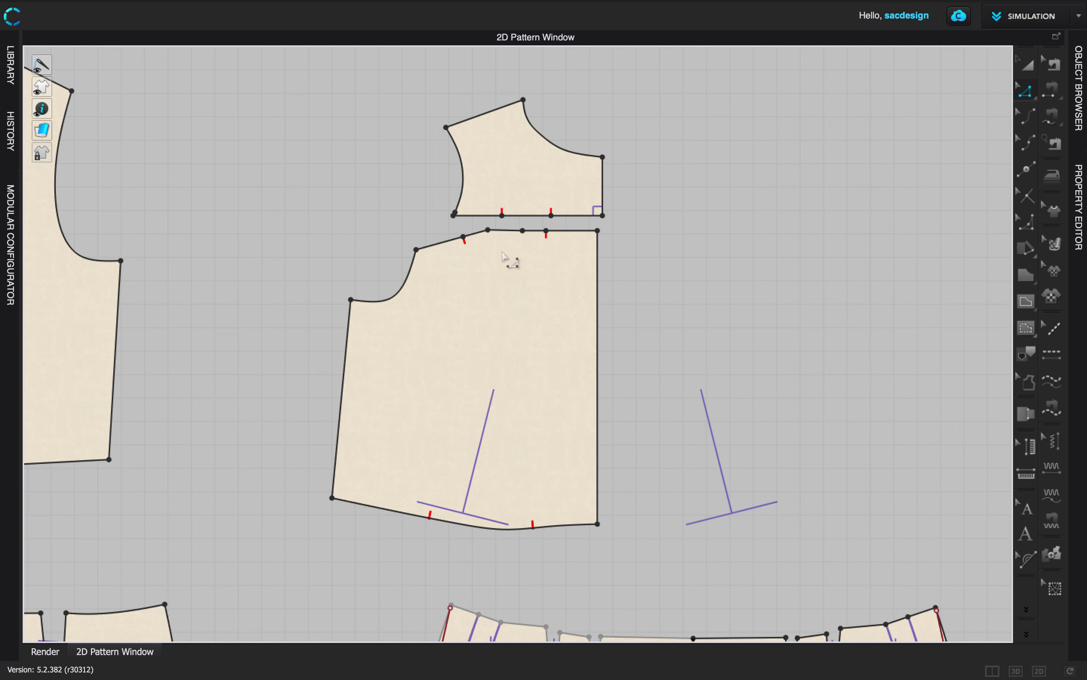
Convert the two leftover dart points on the lower front bodice's yoke edge to curve points
{"action": "right_click", "coordinate": [487, 230]}
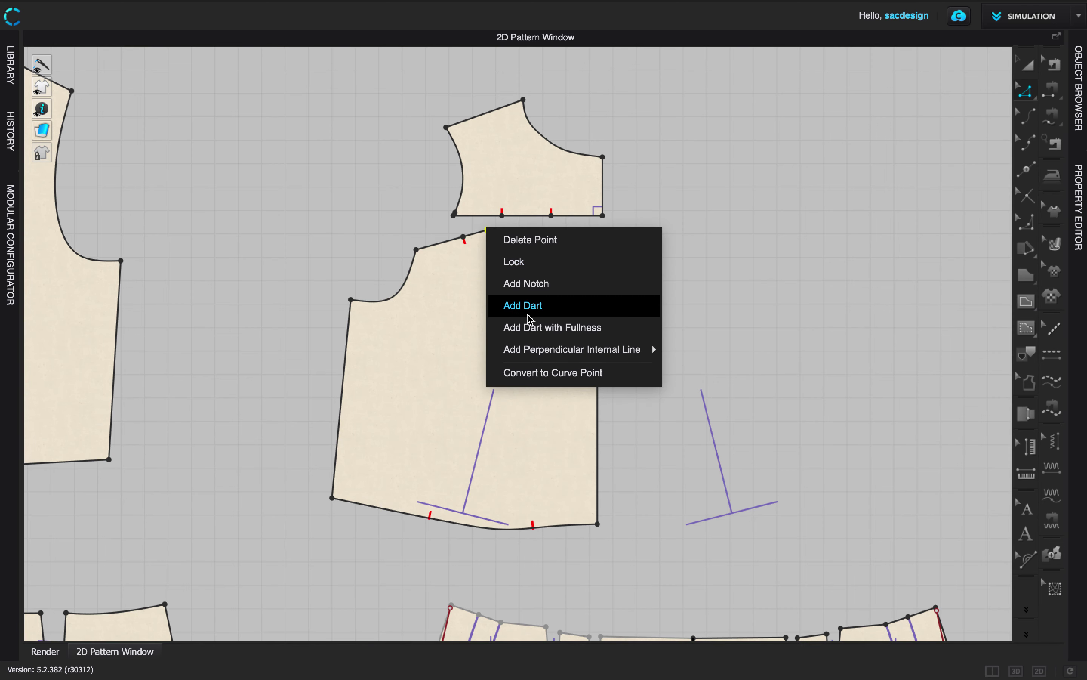
{"action": "left_click", "coordinate": [546, 377]}
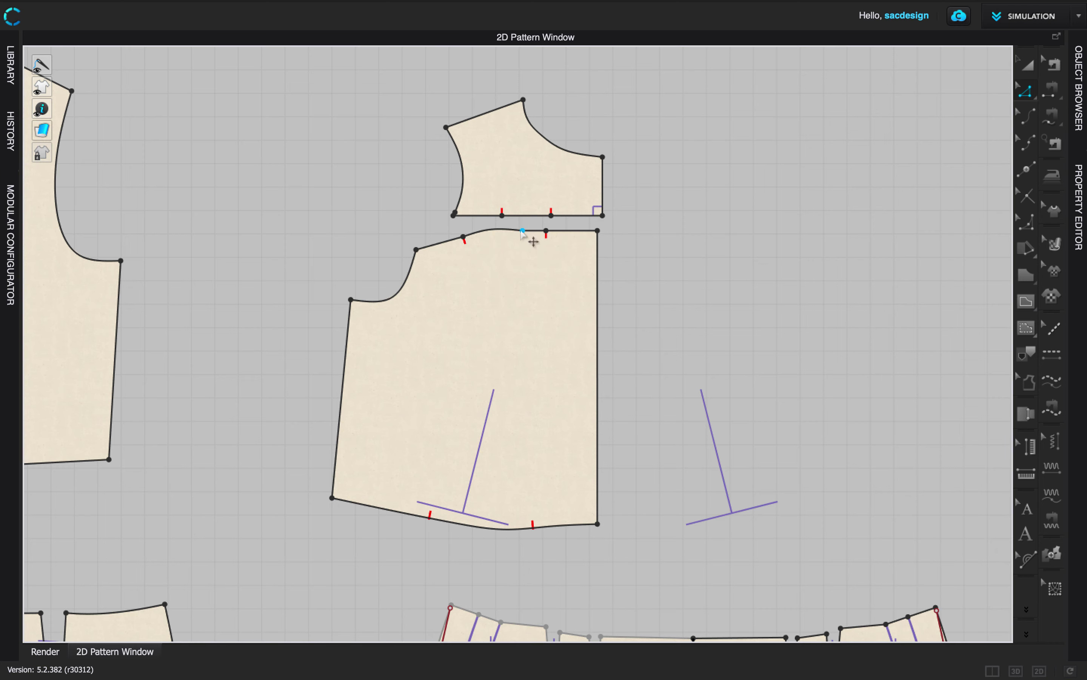
{"action": "right_click", "coordinate": [522, 231]}
{"action": "left_click", "coordinate": [556, 378]}
Delete the existing sewing on the middle segment of the yoke seam, between the notches
{"action": "scroll", "coordinate": [652, 353], "scroll_direction": "down", "scroll_amount": 3}
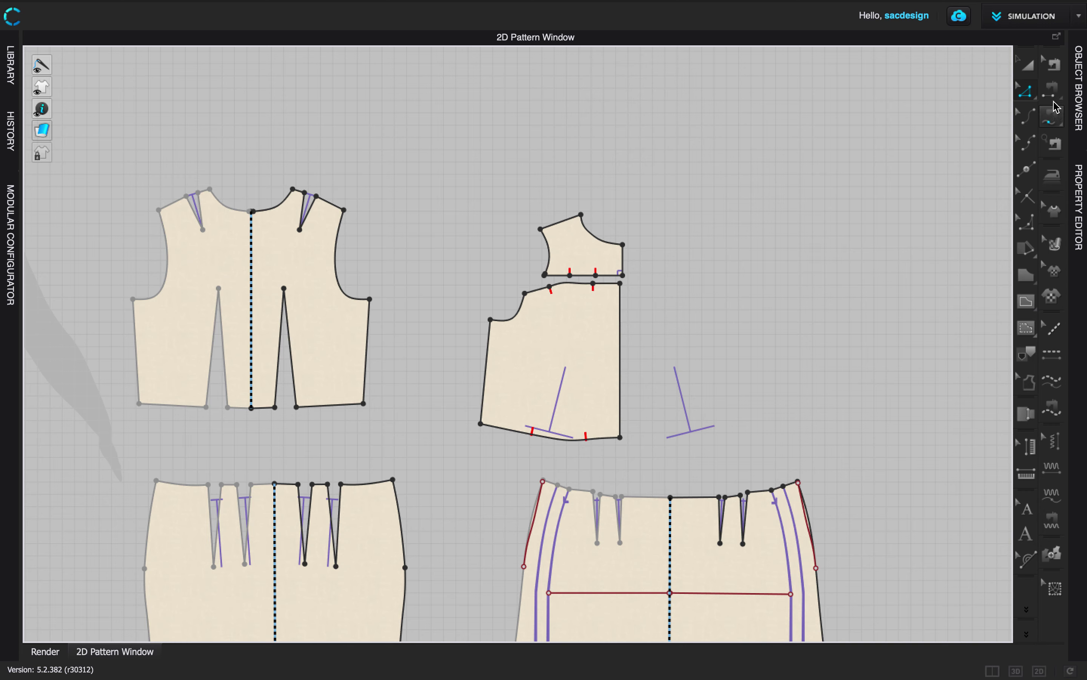
{"action": "left_click", "coordinate": [1053, 64]}
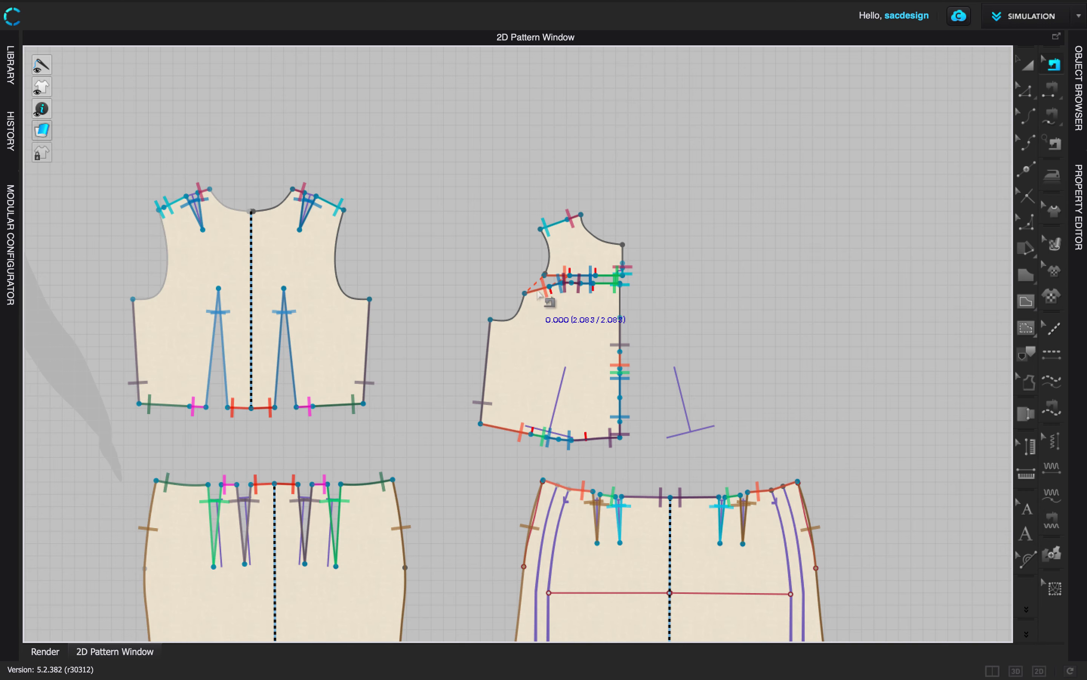
{"action": "scroll", "coordinate": [550, 326], "scroll_direction": "up", "scroll_amount": 3}
{"action": "scroll", "coordinate": [550, 326], "scroll_direction": "up", "scroll_amount": 1}
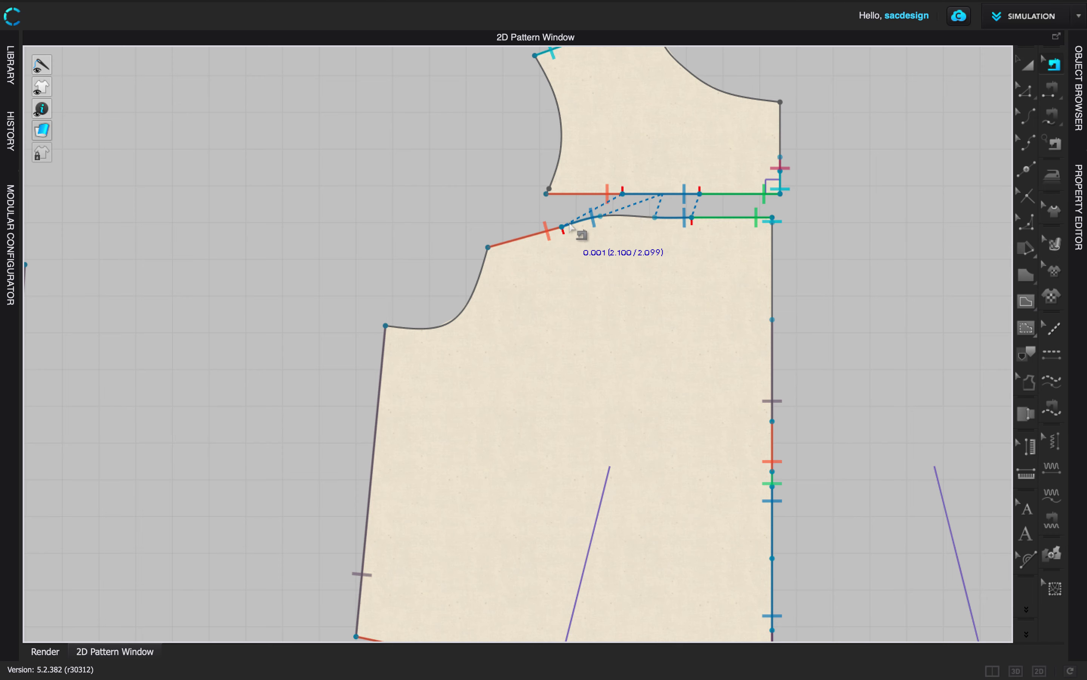
{"action": "left_click", "coordinate": [656, 220]}
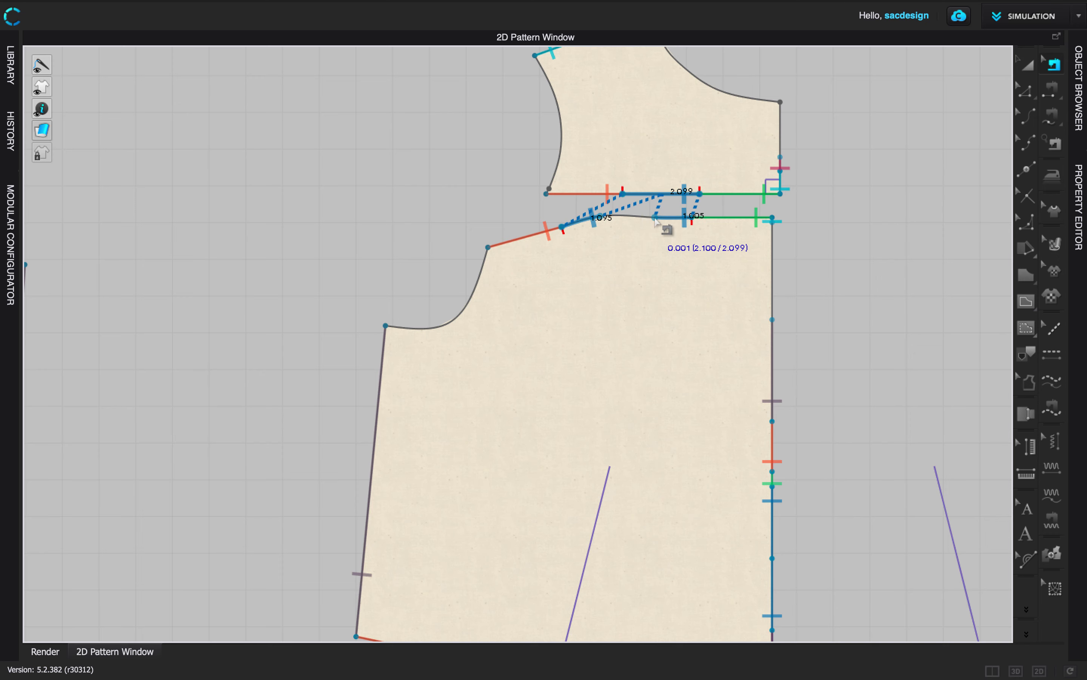
{"action": "key", "text": "Delete"}
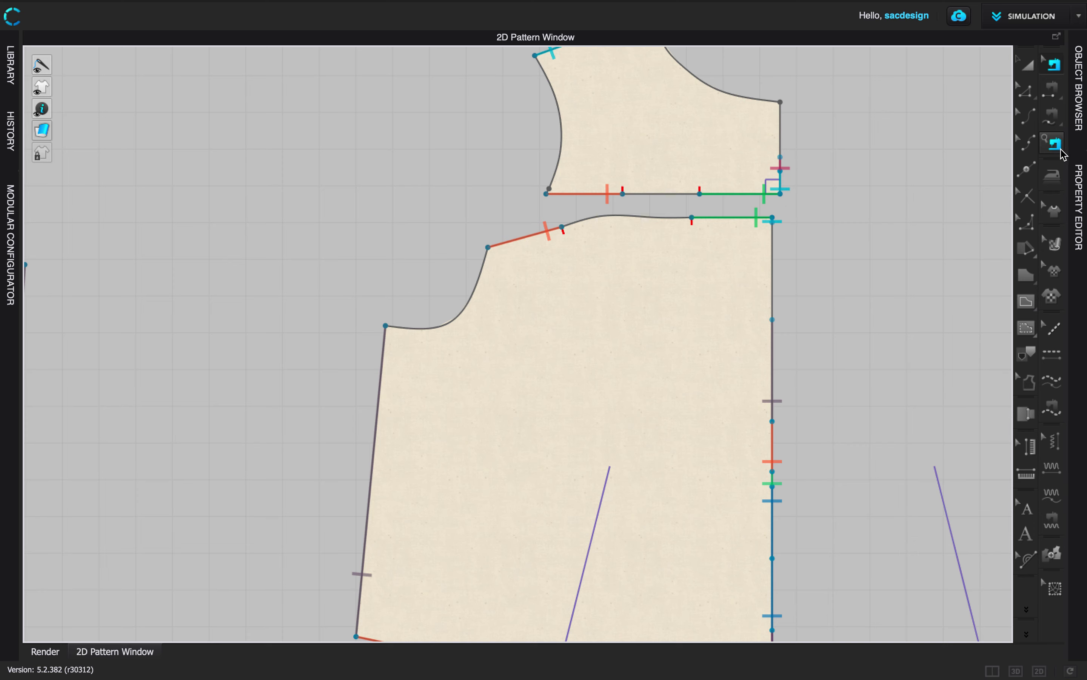
Free-sew the lower bodice's curved edge between the notches to the matching middle segment of the yoke's lower edge
{"action": "left_click", "coordinate": [1057, 128]}
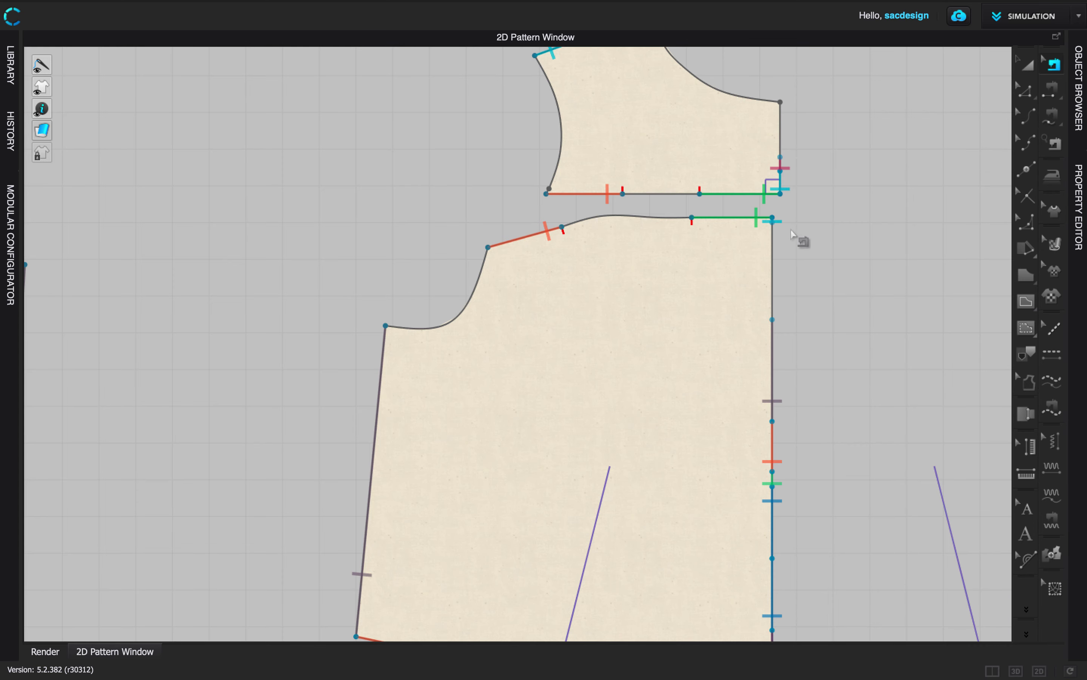
{"action": "left_click", "coordinate": [700, 194]}
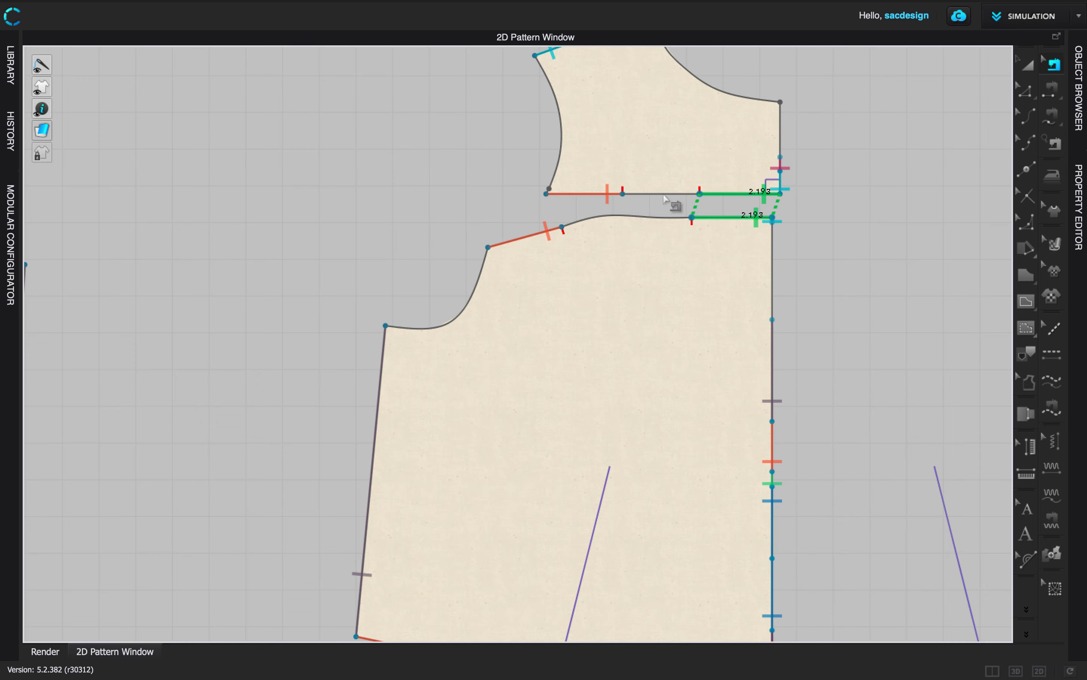
{"action": "left_click", "coordinate": [623, 195]}
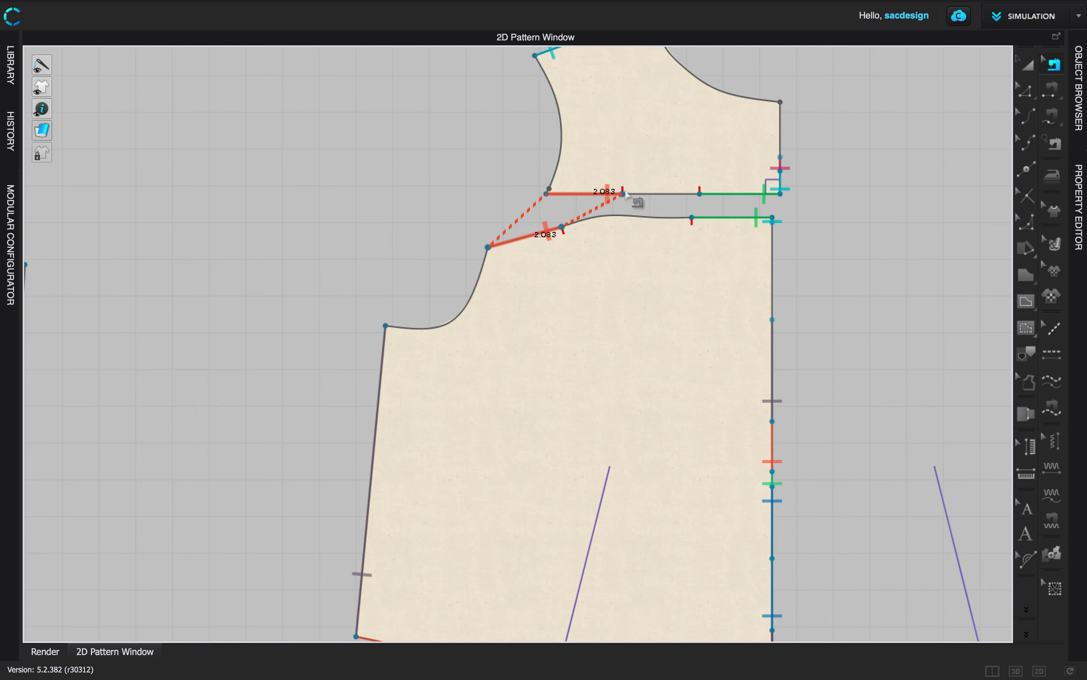
{"action": "left_click", "coordinate": [624, 194]}
{"action": "scroll", "coordinate": [691, 203], "scroll_direction": "up", "scroll_amount": 5}
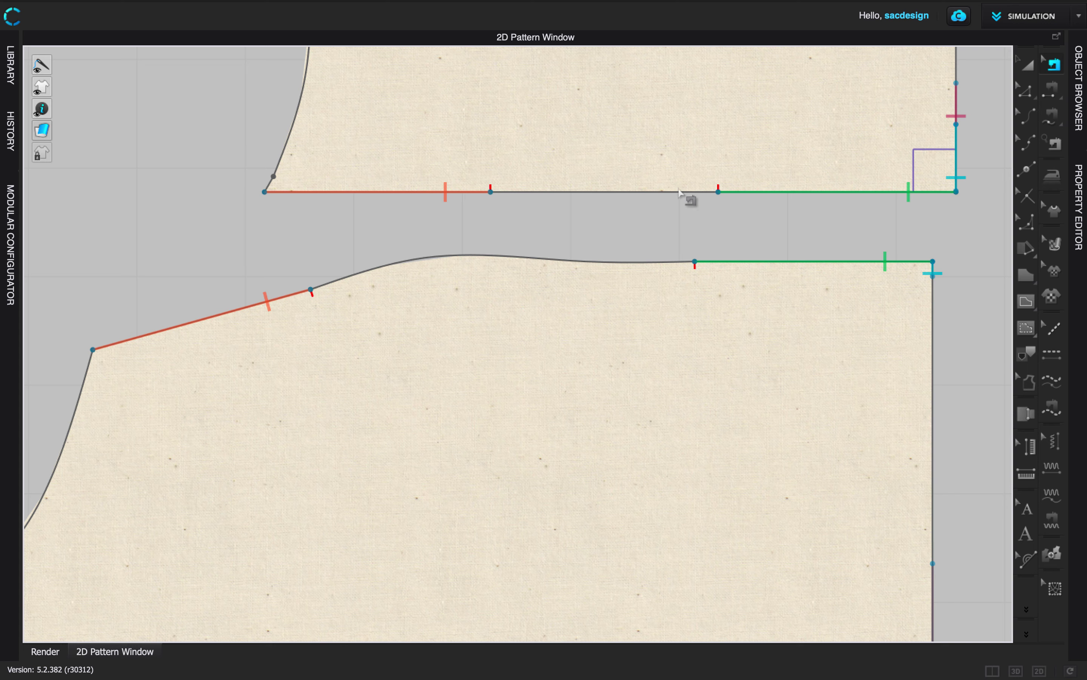
{"action": "left_click", "coordinate": [1051, 116]}
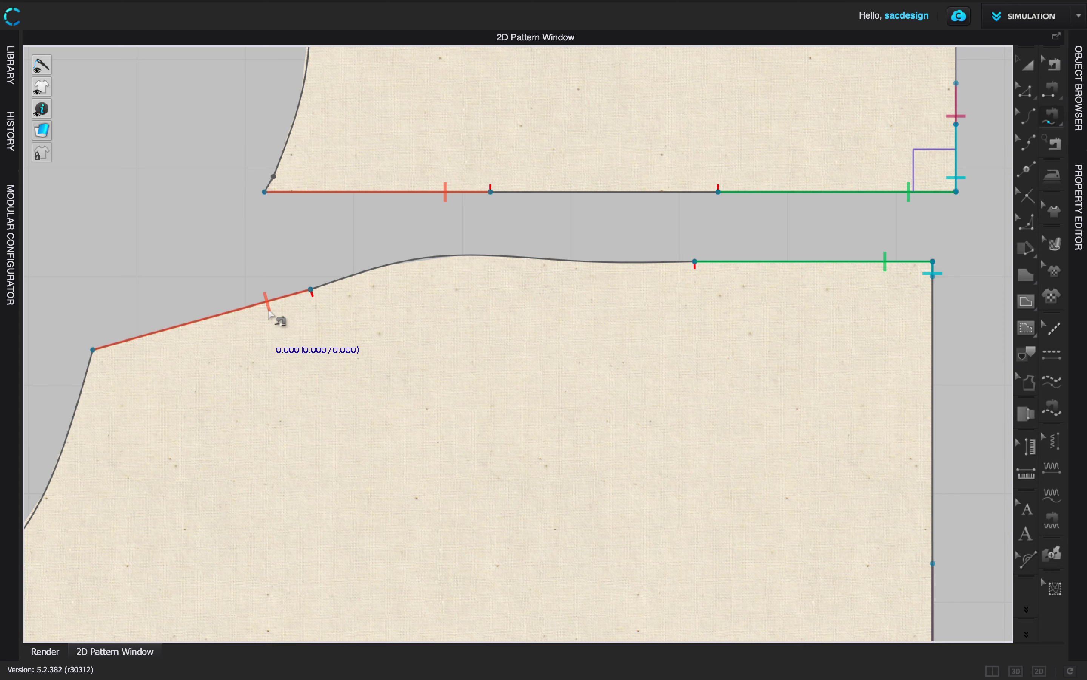
{"action": "left_click", "coordinate": [309, 290]}
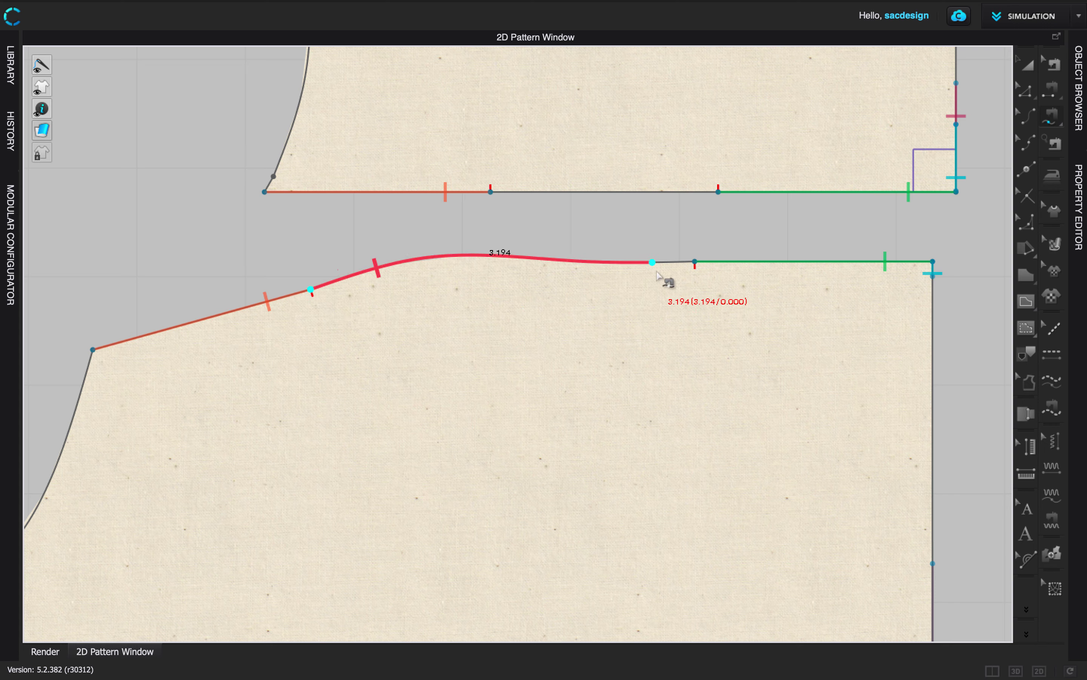
{"action": "left_click", "coordinate": [694, 261]}
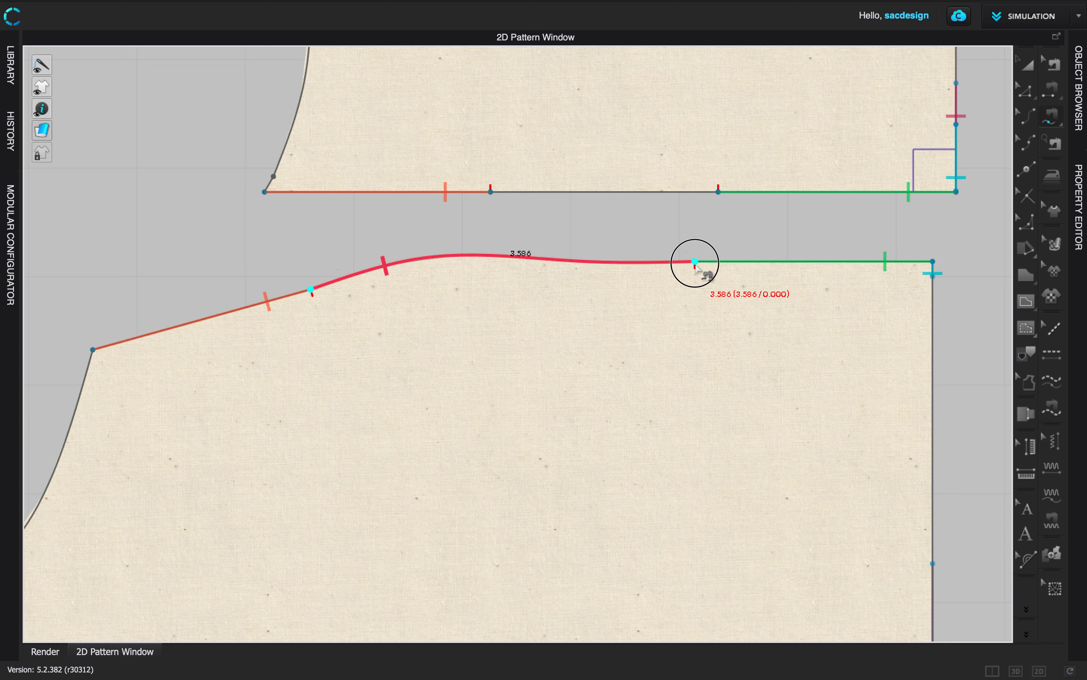
{"action": "left_click", "coordinate": [490, 191]}
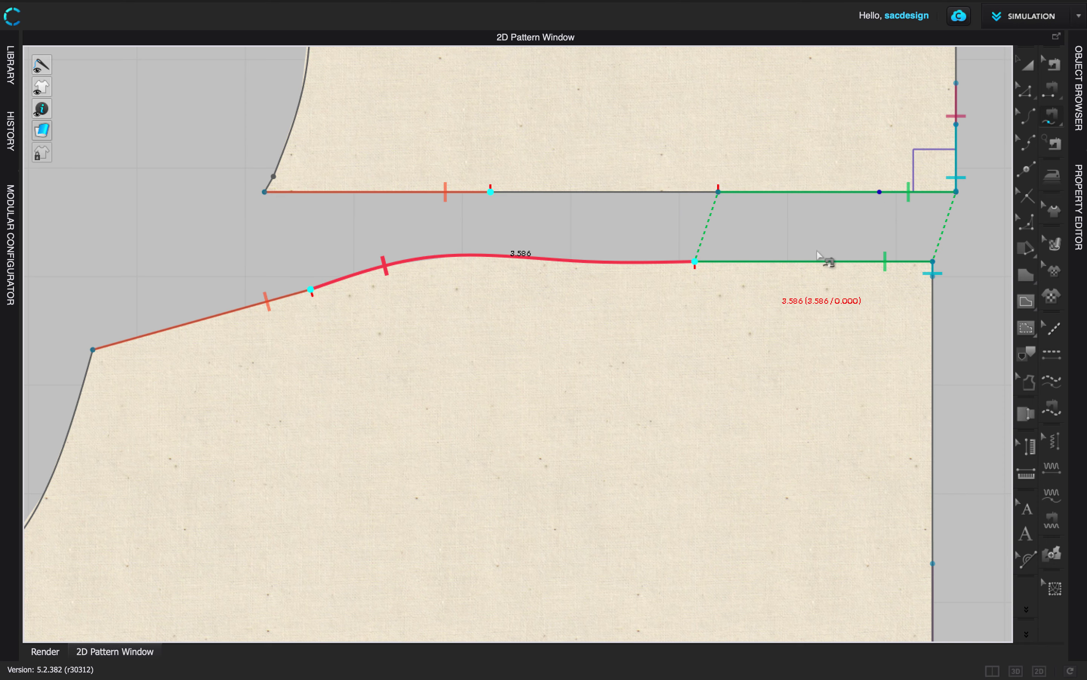
{"action": "left_click", "coordinate": [717, 193]}
Delete the three waist seams joining the lower front bodice to the matching half of the front skirt
{"action": "scroll", "coordinate": [648, 340], "scroll_direction": "down", "scroll_amount": 6}
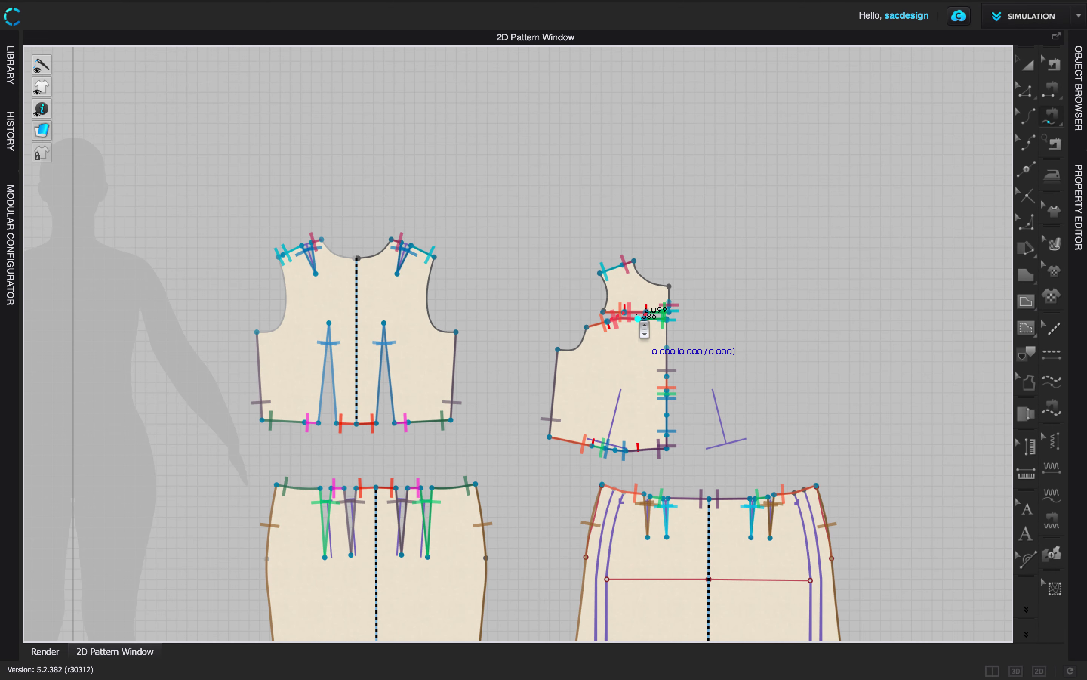
{"action": "scroll", "coordinate": [714, 455], "scroll_direction": "up", "scroll_amount": 2}
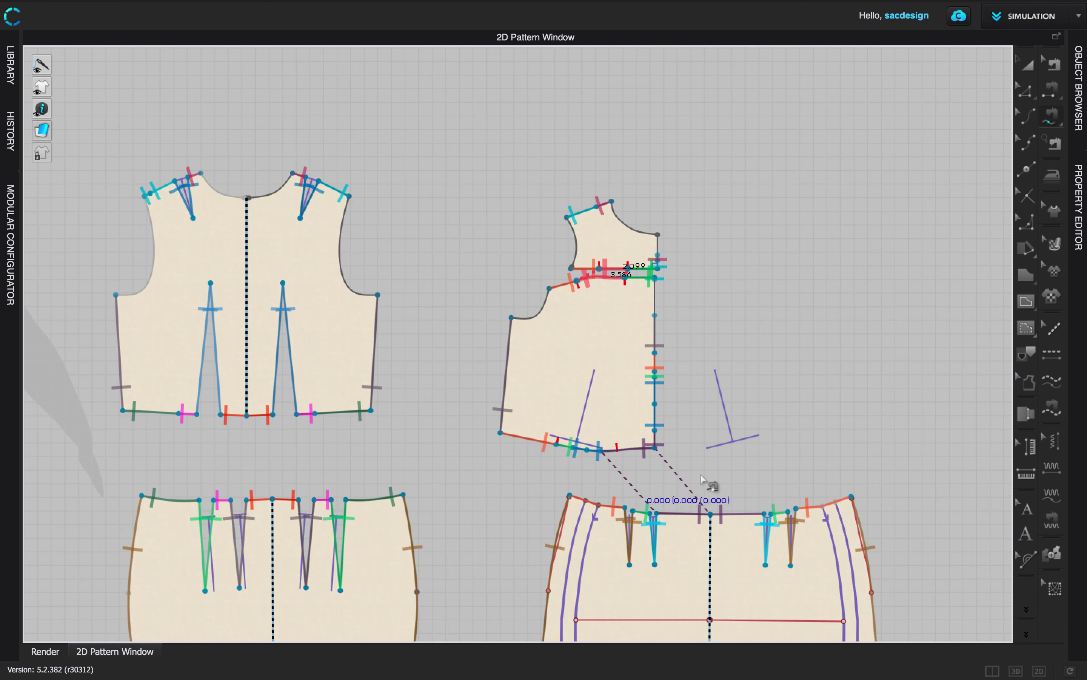
{"action": "middle_click_drag", "start_coordinate": [762, 434], "coordinate": [692, 224]}
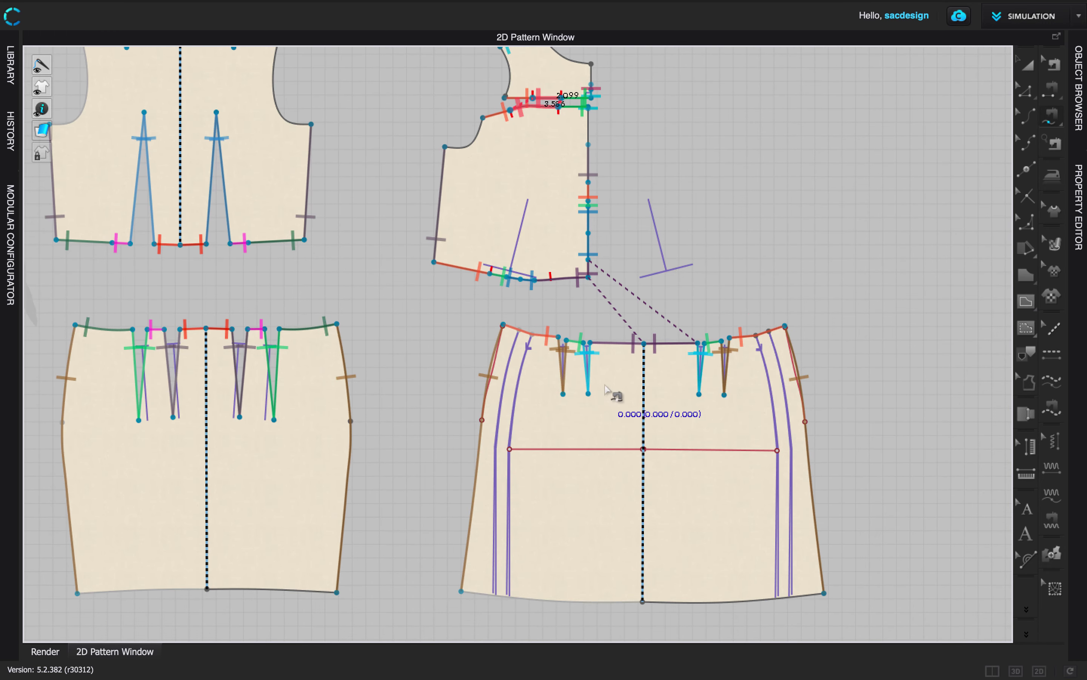
{"action": "middle_click_drag", "start_coordinate": [606, 391], "coordinate": [568, 496]}
{"action": "scroll", "coordinate": [572, 440], "scroll_direction": "up", "scroll_amount": 4}
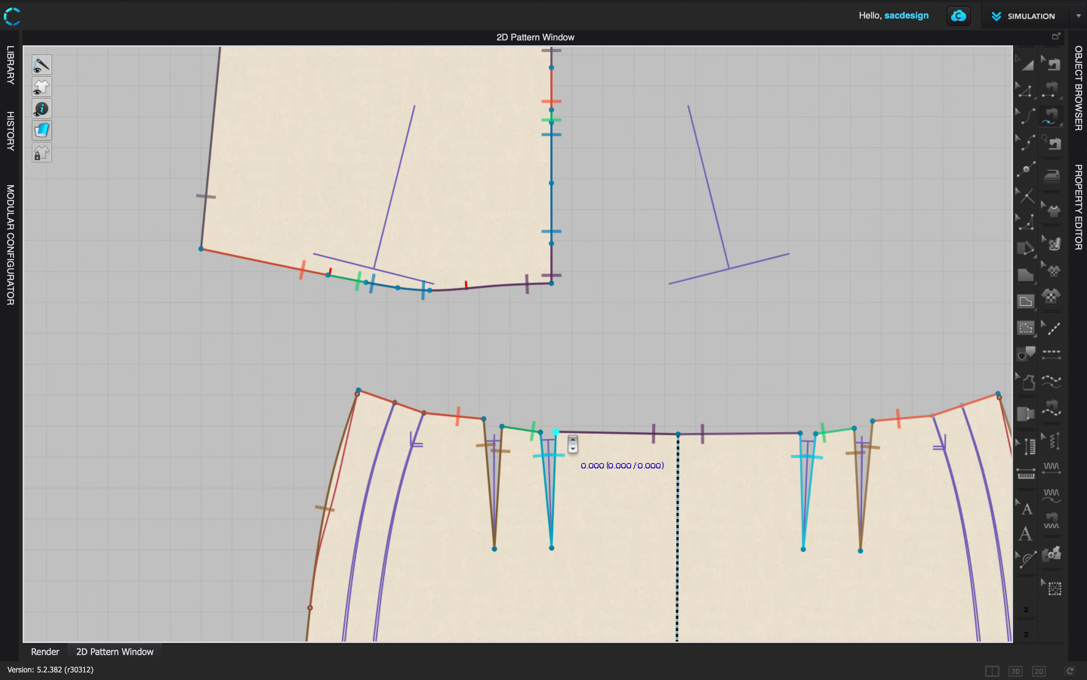
{"action": "left_click", "coordinate": [561, 433]}
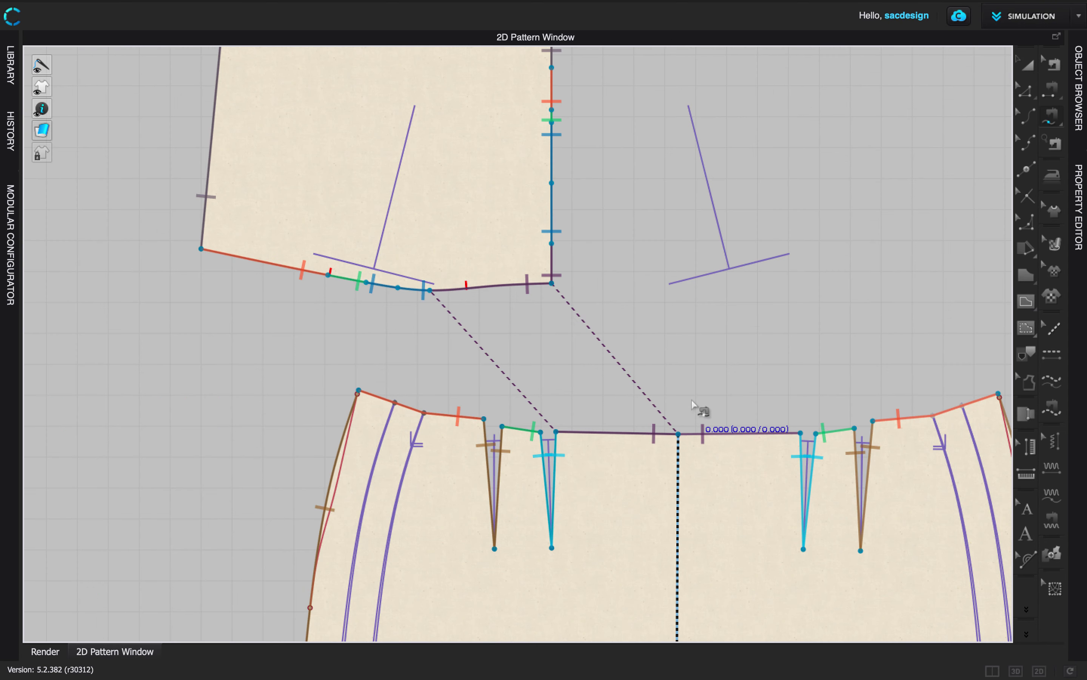
{"action": "left_click", "coordinate": [686, 409]}
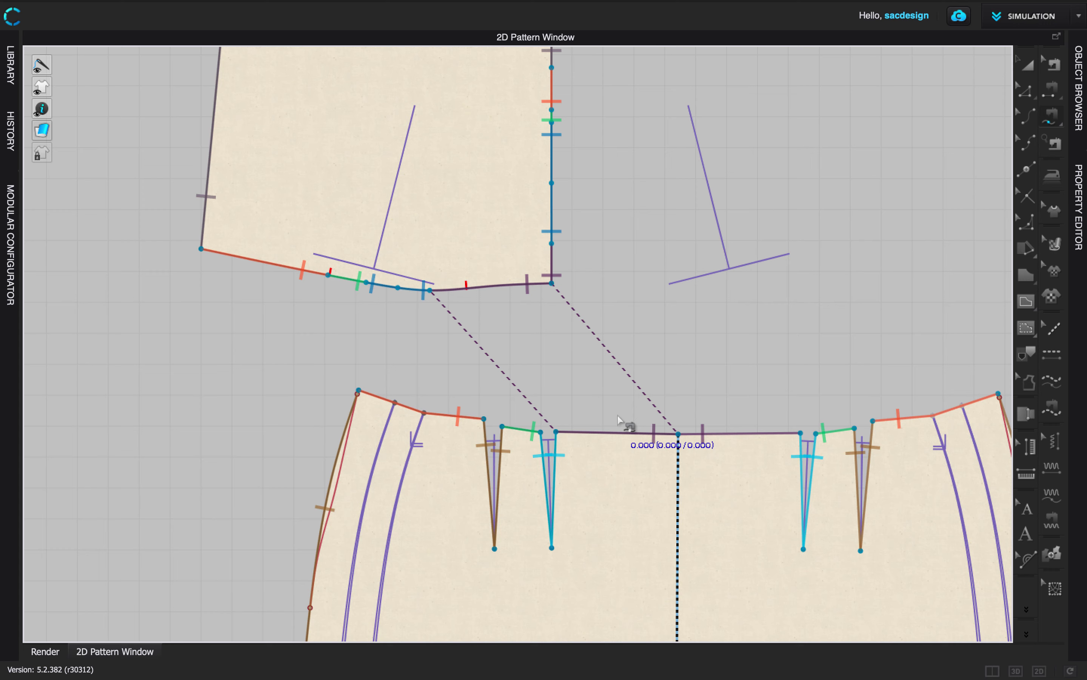
{"action": "left_click", "coordinate": [1054, 67]}
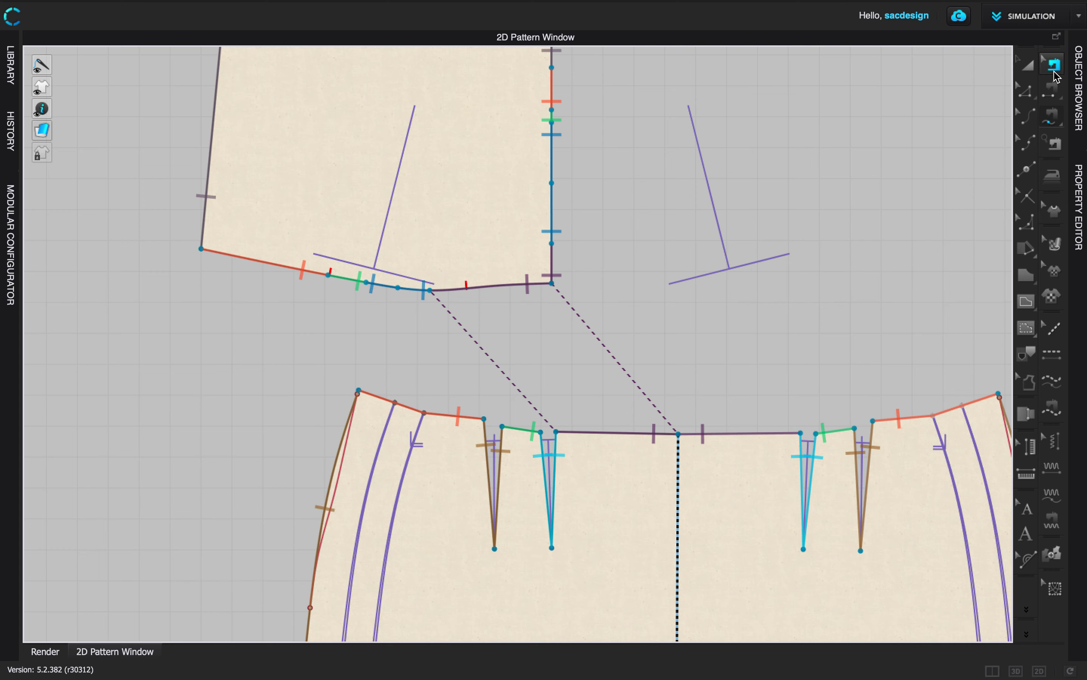
{"action": "mouse_move", "coordinate": [602, 432]}
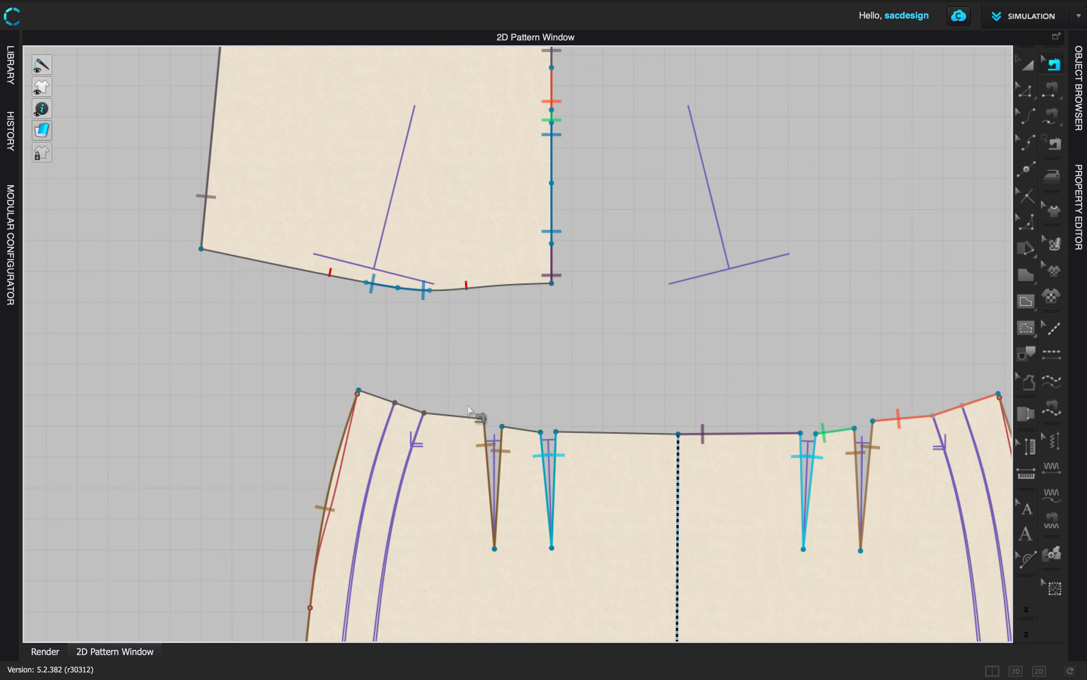
Free-sew the lower bodice's waist edge from the side seam to the outer notch to the front skirt's waist between side seam and outer dart
{"action": "left_click", "coordinate": [1054, 126]}
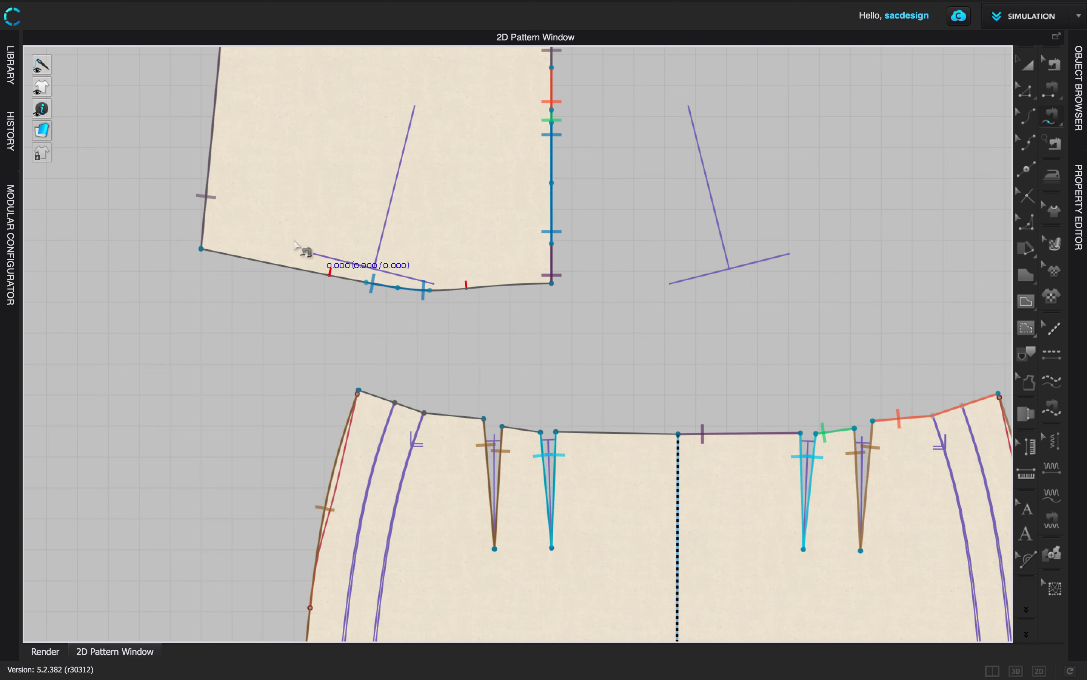
{"action": "left_click", "coordinate": [202, 249]}
{"action": "left_click", "coordinate": [329, 275]}
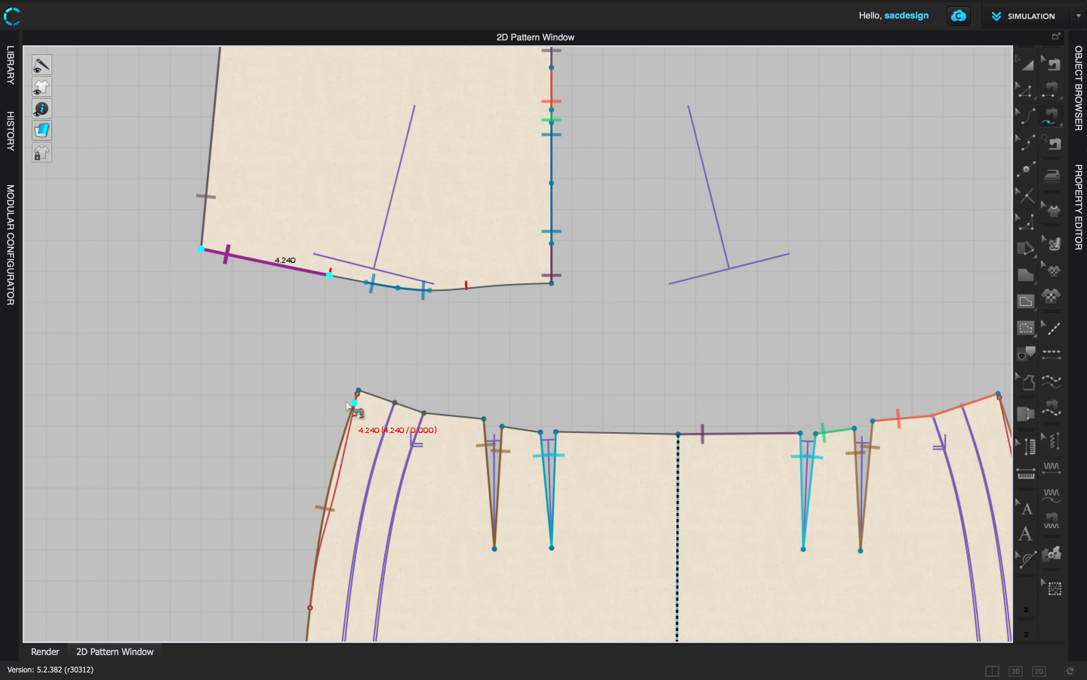
{"action": "left_click", "coordinate": [358, 390]}
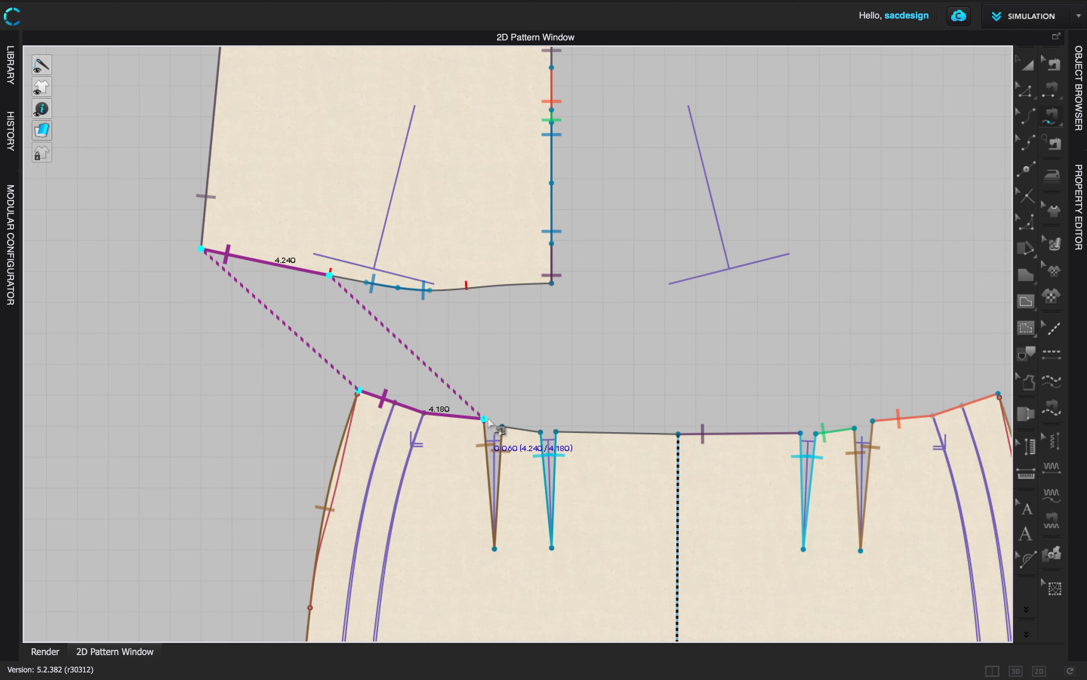
{"action": "left_click", "coordinate": [470, 429]}
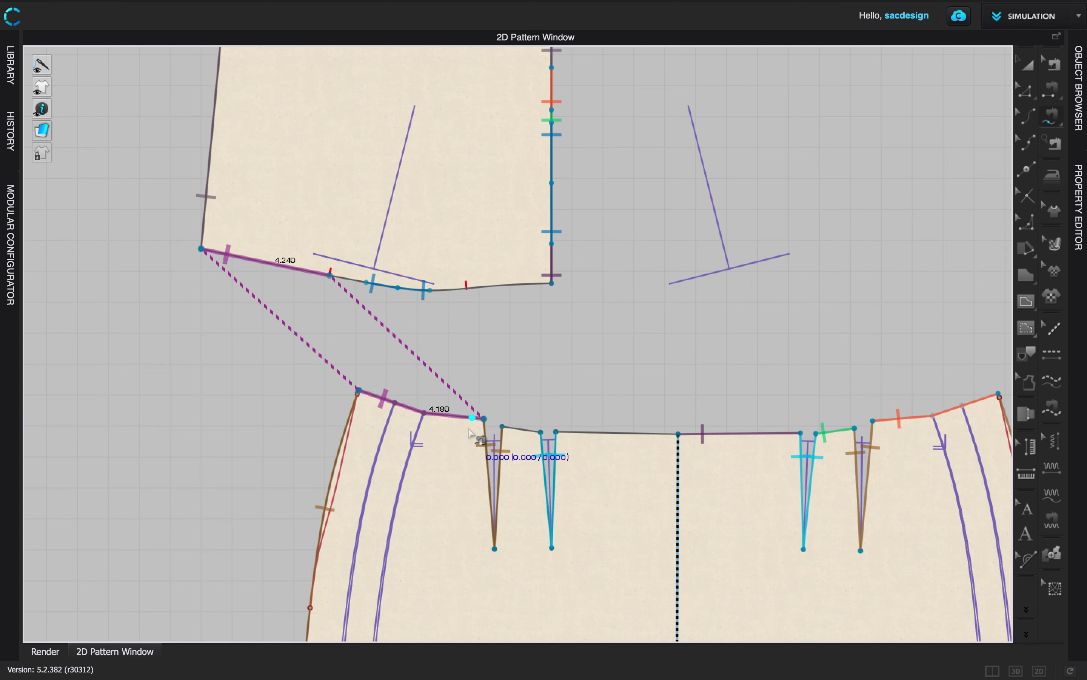
Free-sew the lower bodice's waist edge from centre front to the inner notch to an equal length of the front skirt's waist from centre front
{"action": "left_click", "coordinate": [551, 283]}
{"action": "left_click", "coordinate": [467, 288]}
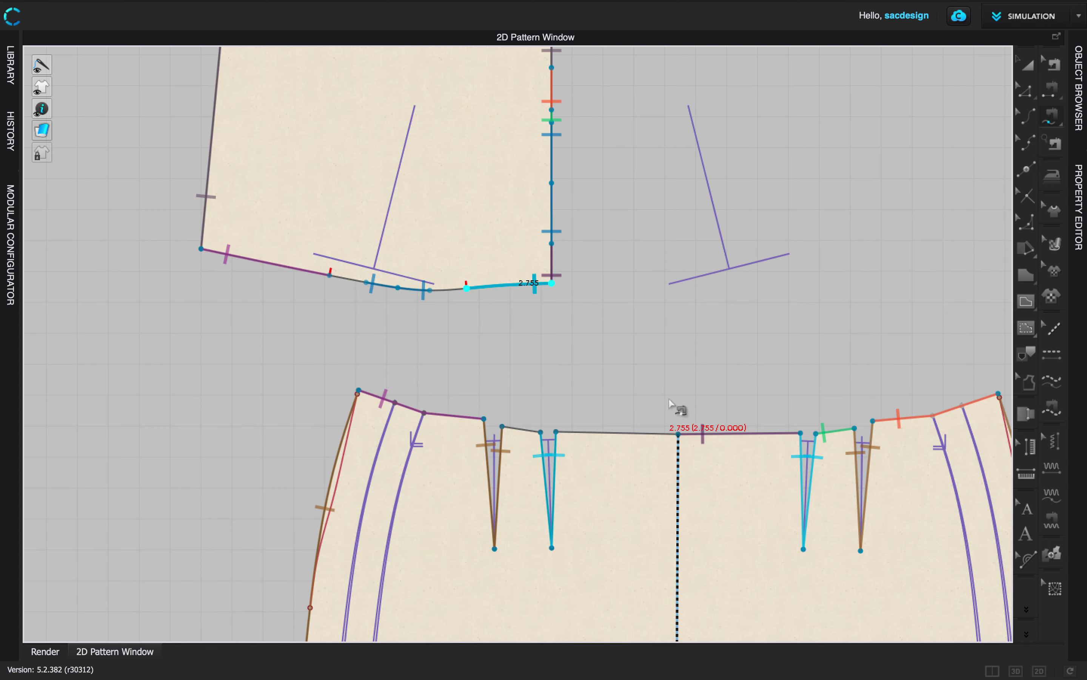
{"action": "left_click", "coordinate": [677, 433]}
{"action": "left_click", "coordinate": [593, 432]}
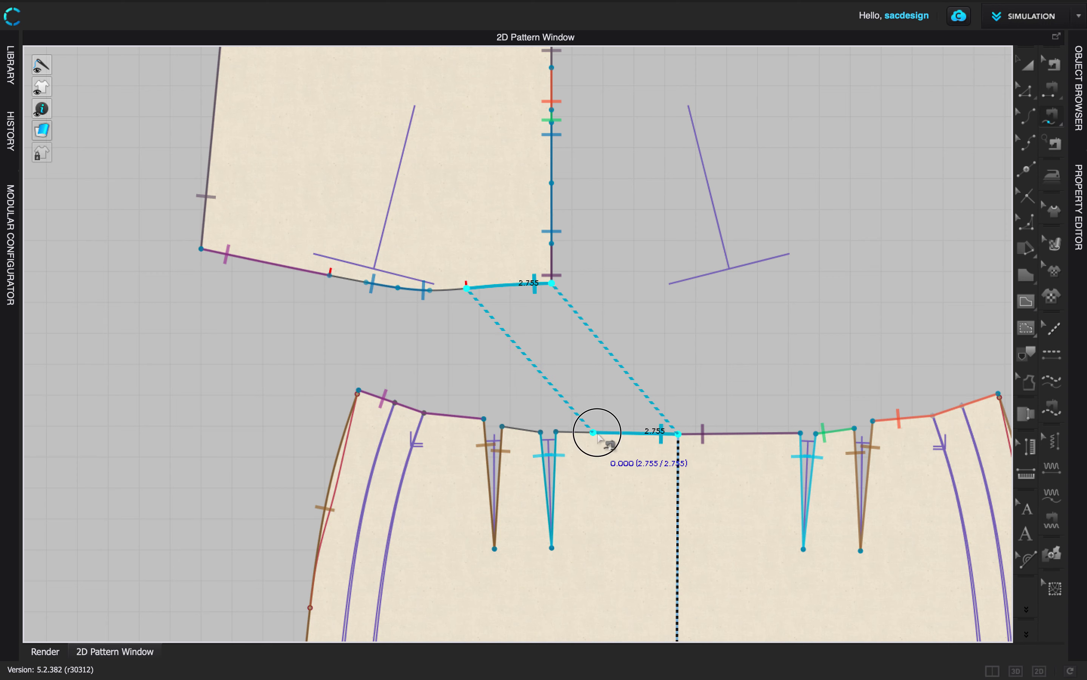
{"action": "left_click", "coordinate": [594, 433]}
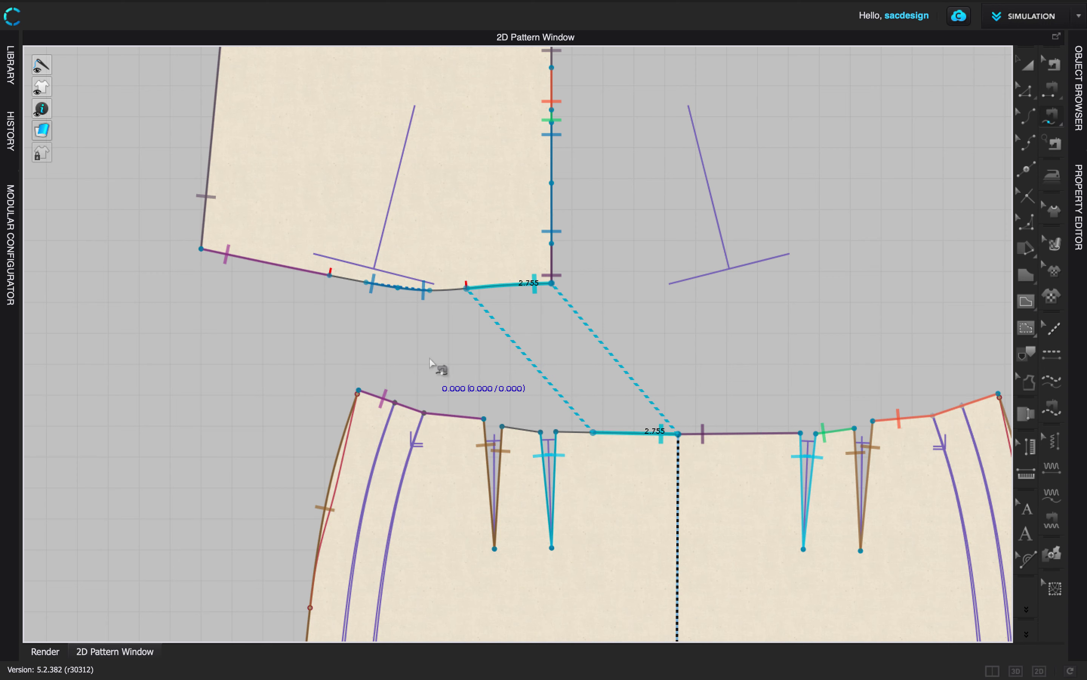
Free-sew the short skirt waist segment beside the inner dart to the first part of the bodice waist between the notches, starting at the inner notch
{"action": "left_click", "coordinate": [1054, 64]}
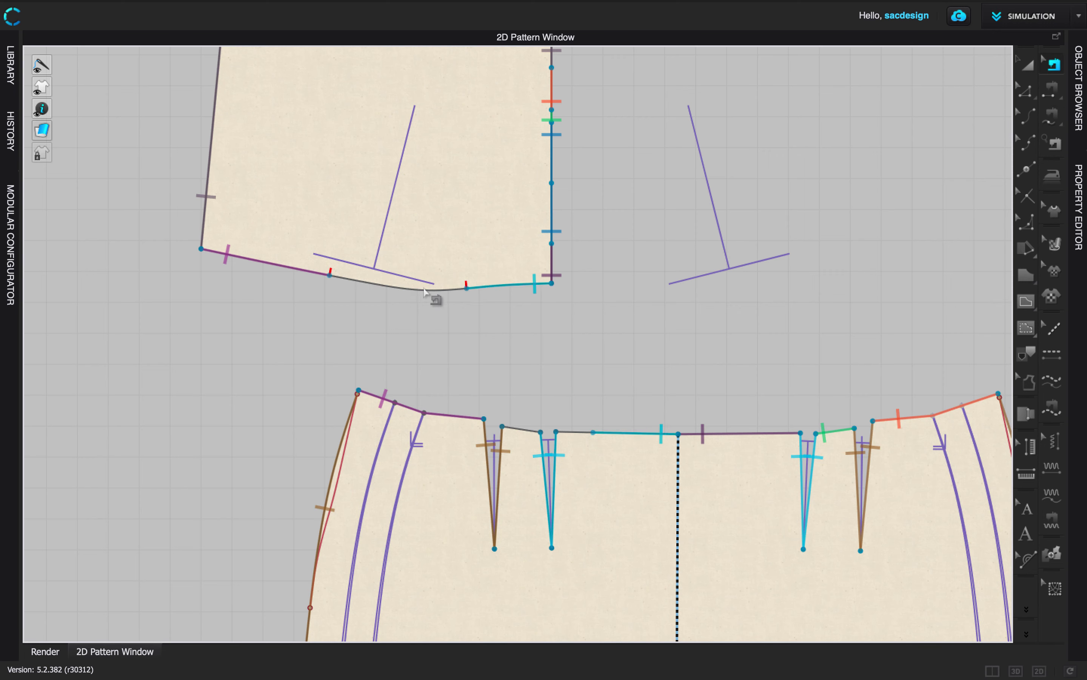
{"action": "left_click", "coordinate": [468, 289]}
{"action": "left_click", "coordinate": [1051, 116]}
{"action": "left_click", "coordinate": [592, 432]}
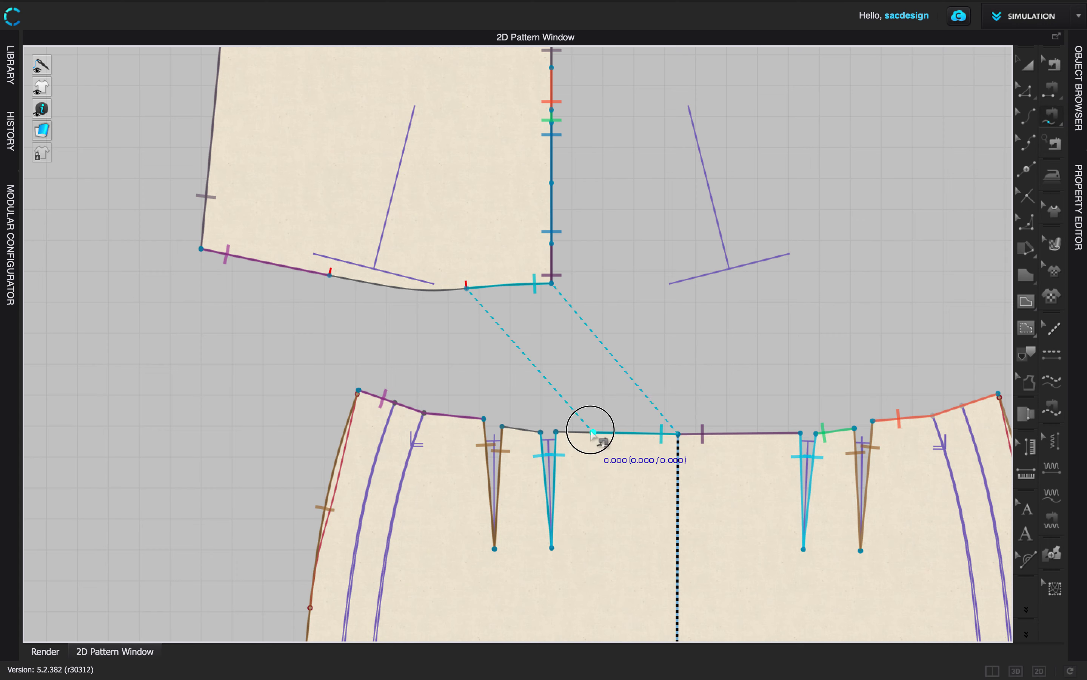
{"action": "left_click", "coordinate": [555, 431]}
{"action": "left_click", "coordinate": [467, 288]}
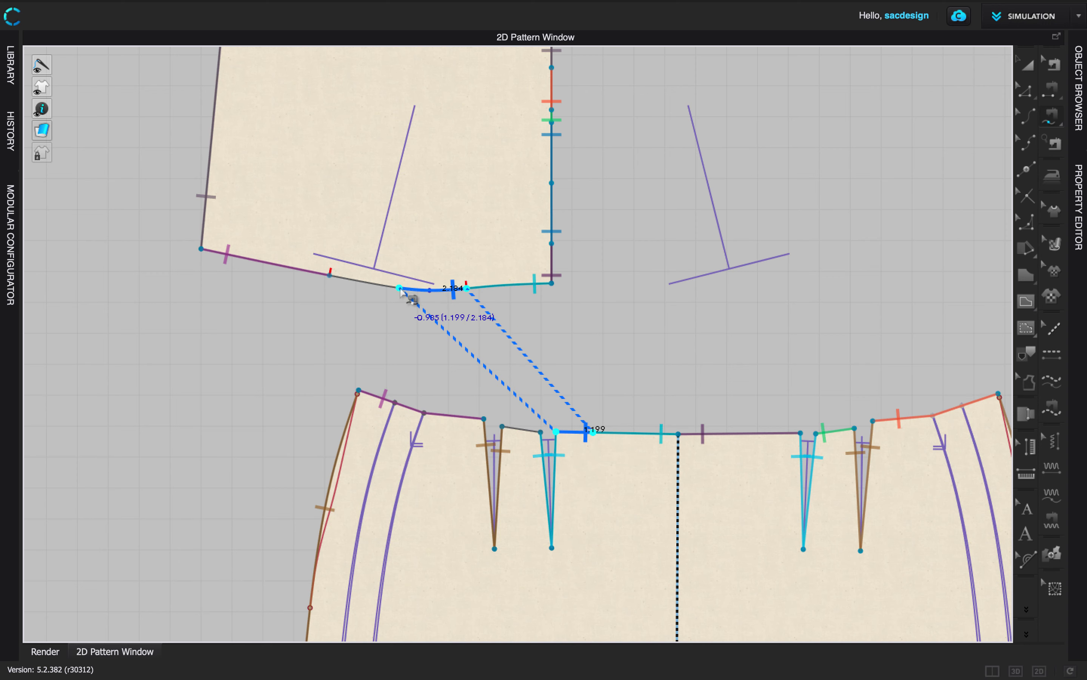
{"action": "left_click", "coordinate": [399, 288]}
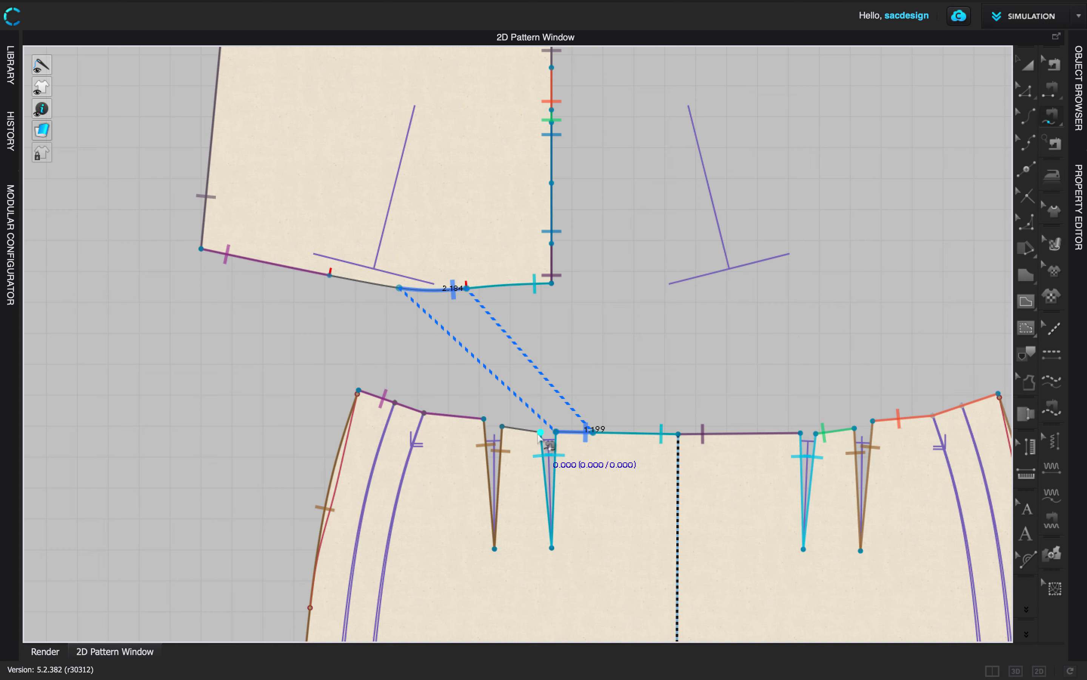
Free-sew the skirt waist segment between the two darts to the rest of the bodice waist up to the outer notch
{"action": "left_click", "coordinate": [541, 432]}
{"action": "left_click", "coordinate": [503, 427]}
{"action": "left_click", "coordinate": [400, 288]}
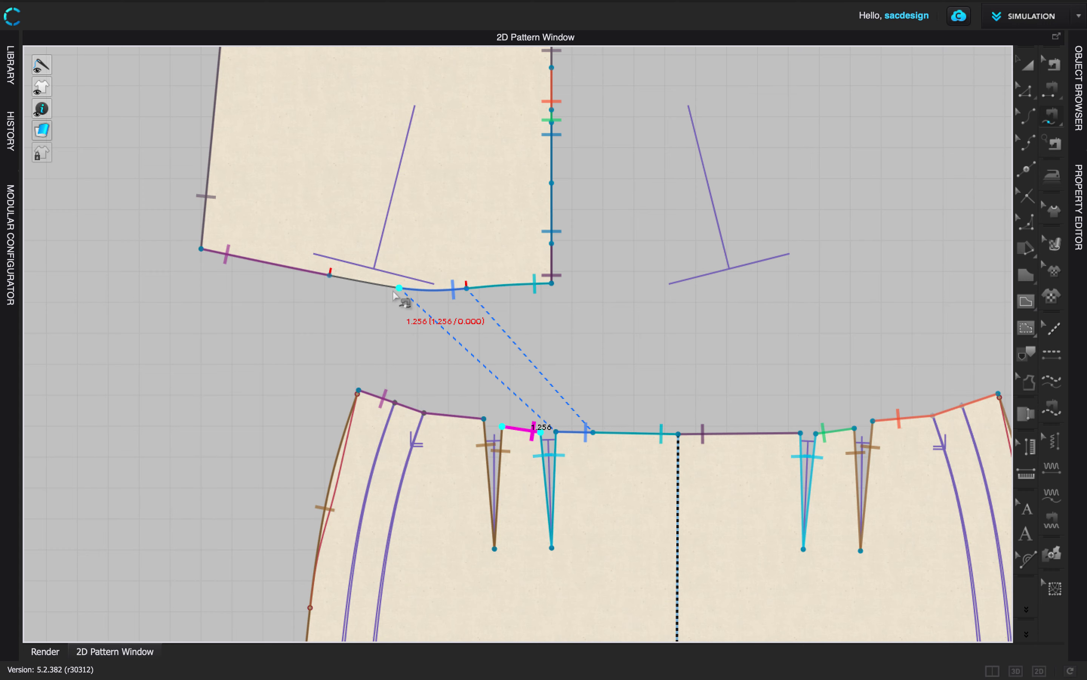
{"action": "left_click", "coordinate": [331, 275]}
Unfold the front yoke along its centre front line with symmetric editing and sewing
{"action": "scroll", "coordinate": [735, 270], "scroll_direction": "down", "scroll_amount": 2}
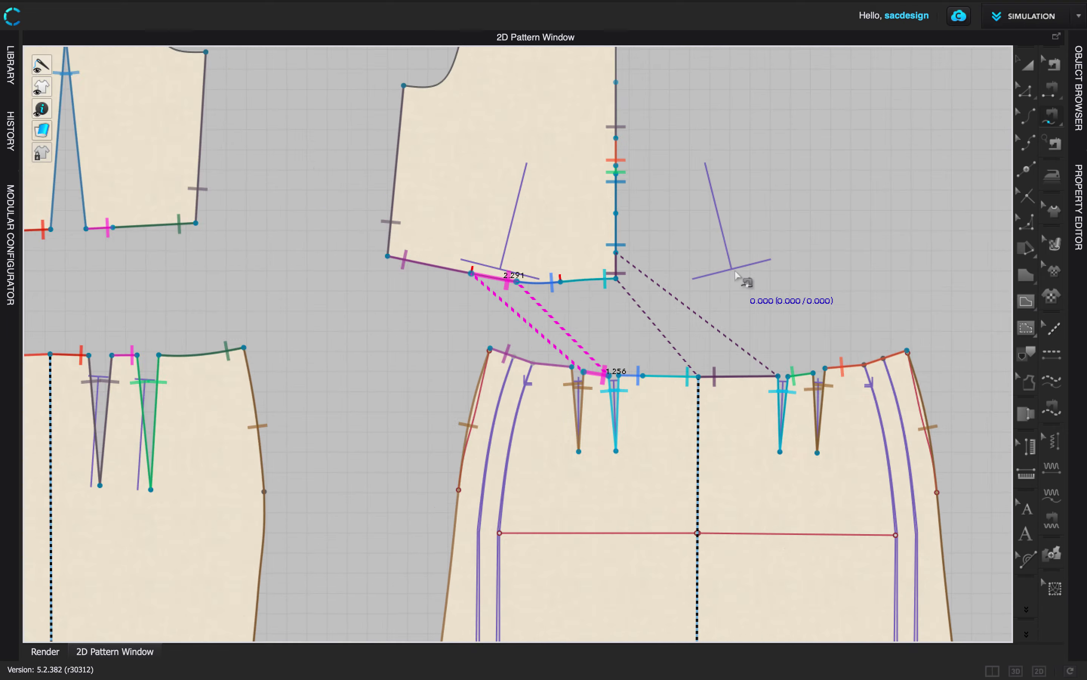
{"action": "scroll", "coordinate": [735, 270], "scroll_direction": "down", "scroll_amount": 3}
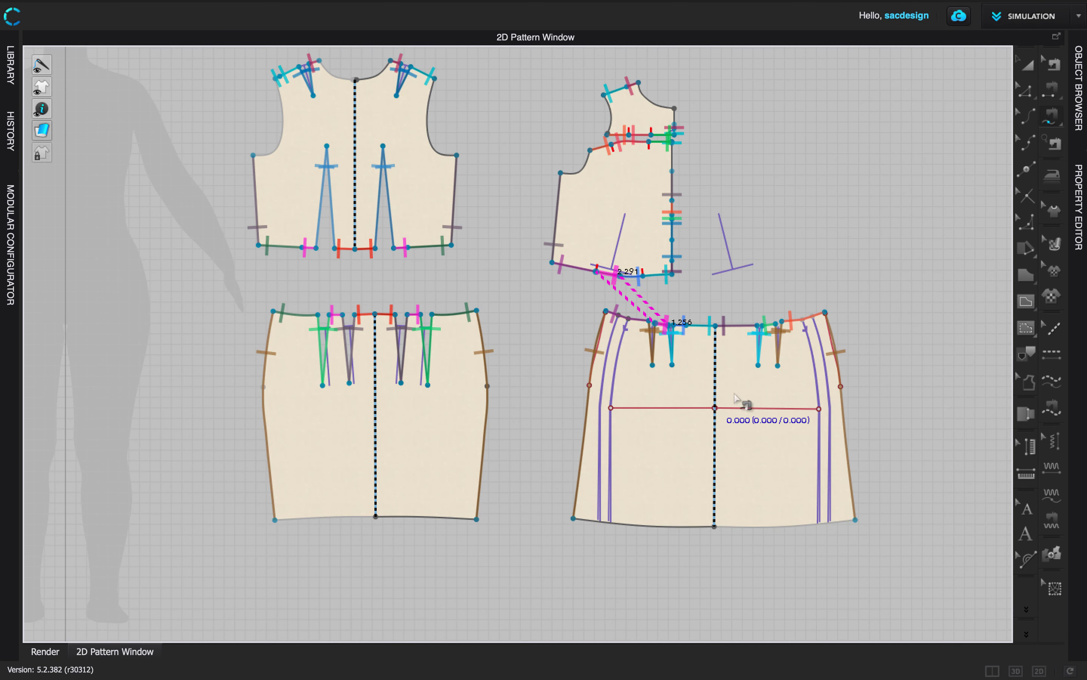
{"action": "scroll", "coordinate": [772, 187], "scroll_direction": "up", "scroll_amount": 3}
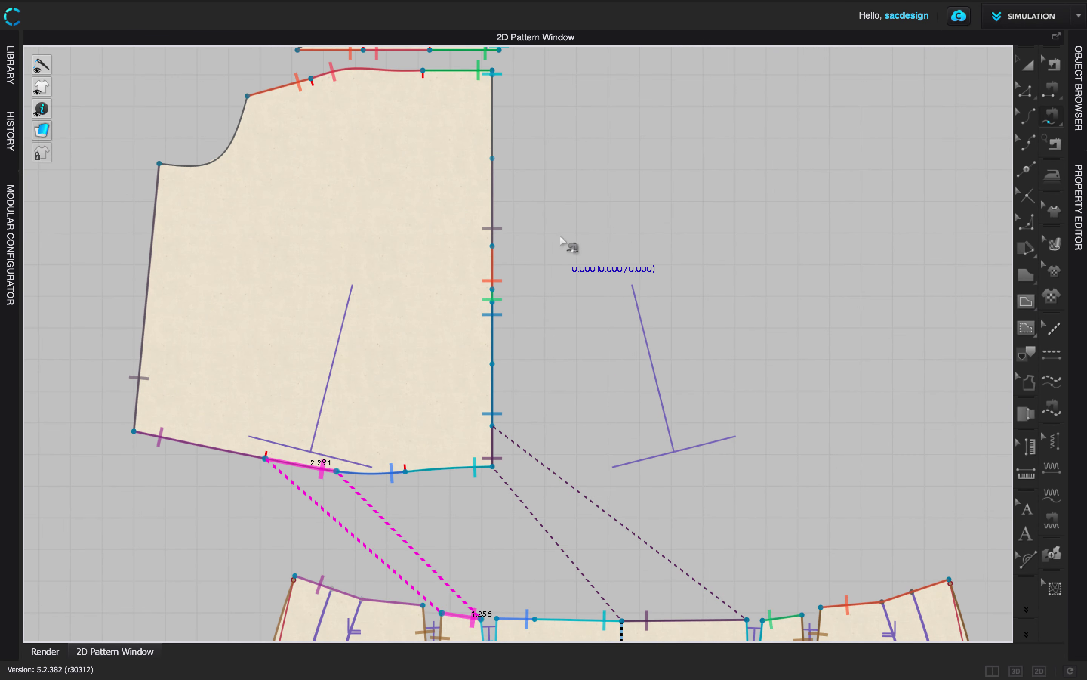
{"action": "scroll", "coordinate": [560, 236], "scroll_direction": "down", "scroll_amount": 2}
{"action": "left_click", "coordinate": [1024, 94]}
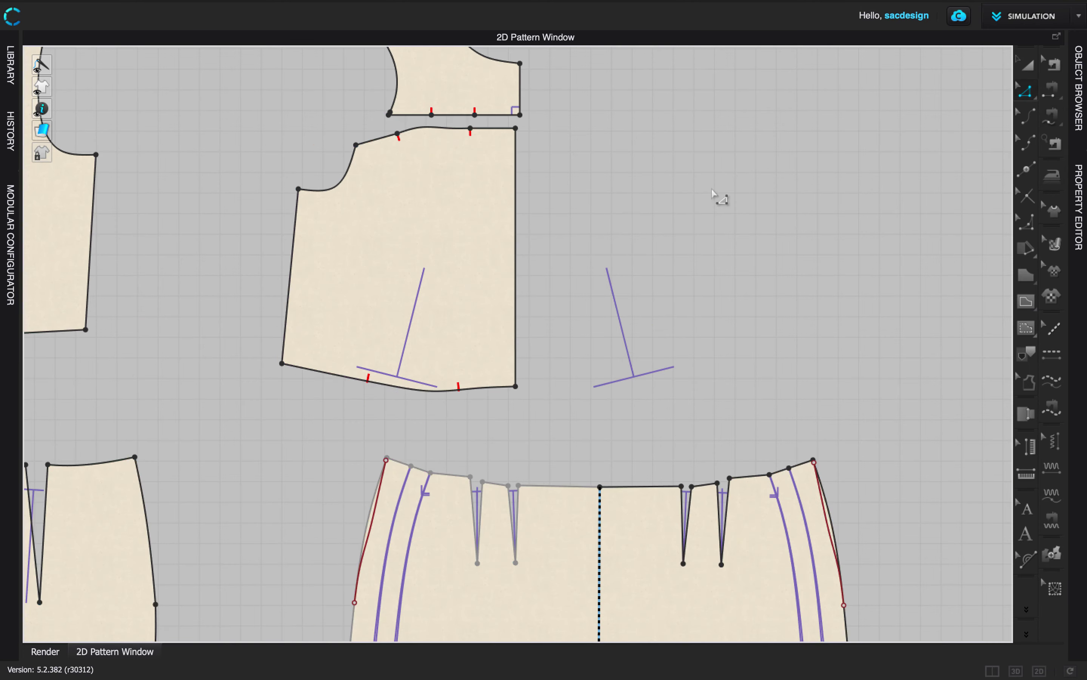
{"action": "right_click", "coordinate": [521, 89]}
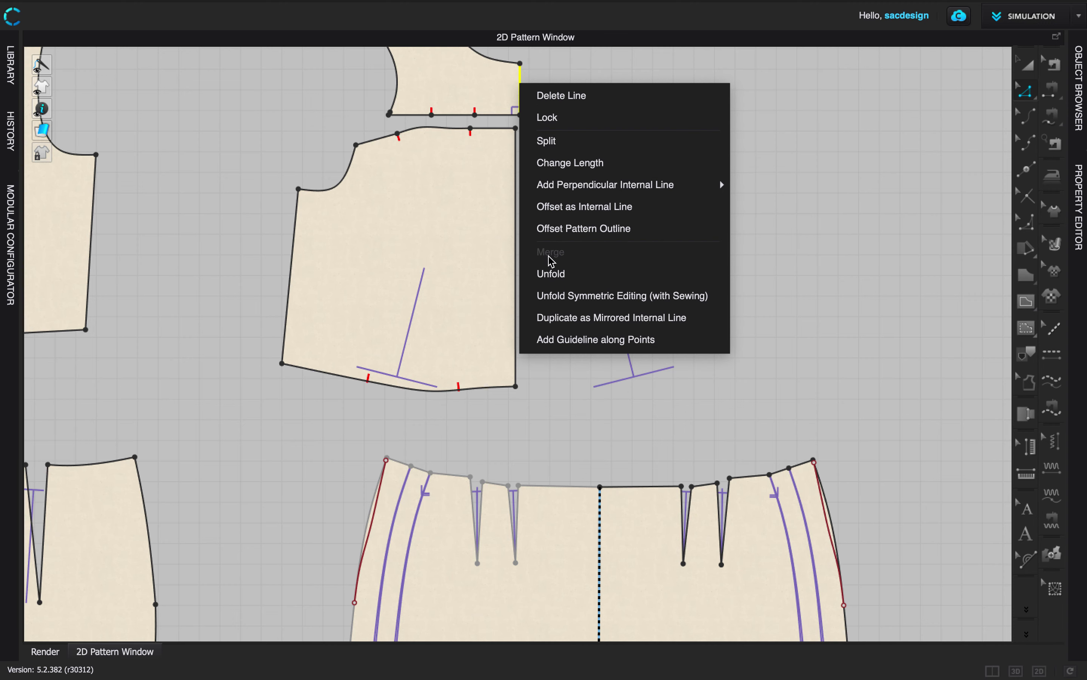
{"action": "left_click", "coordinate": [568, 296]}
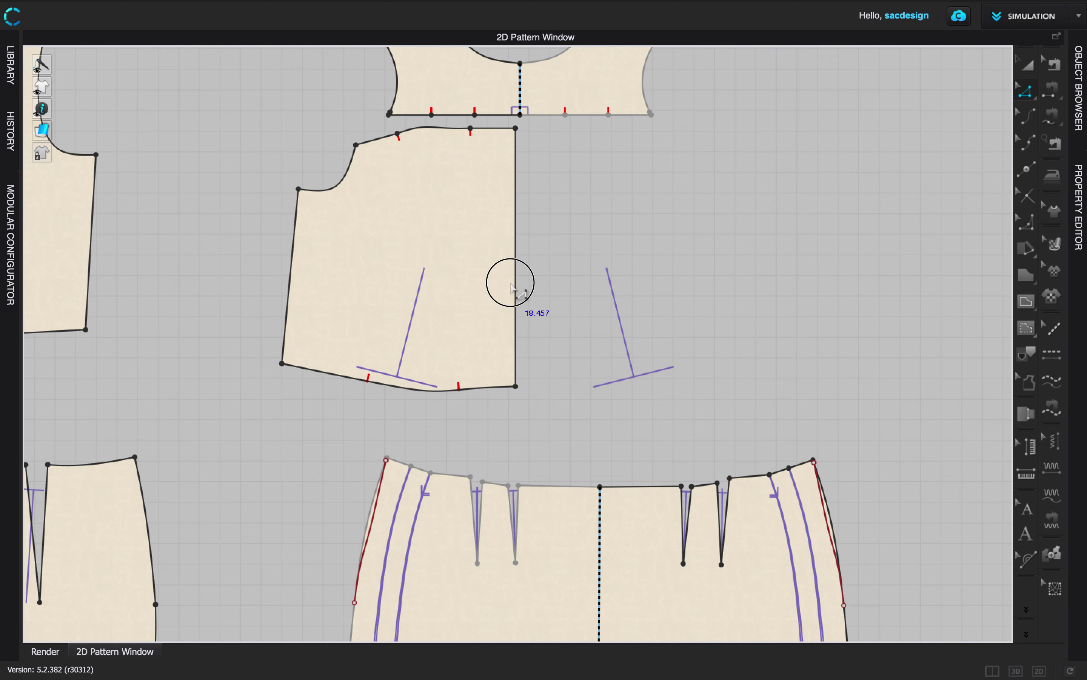
Unfold the lower front bodice along its centre front line with symmetric editing and sewing
{"action": "right_click", "coordinate": [517, 294]}
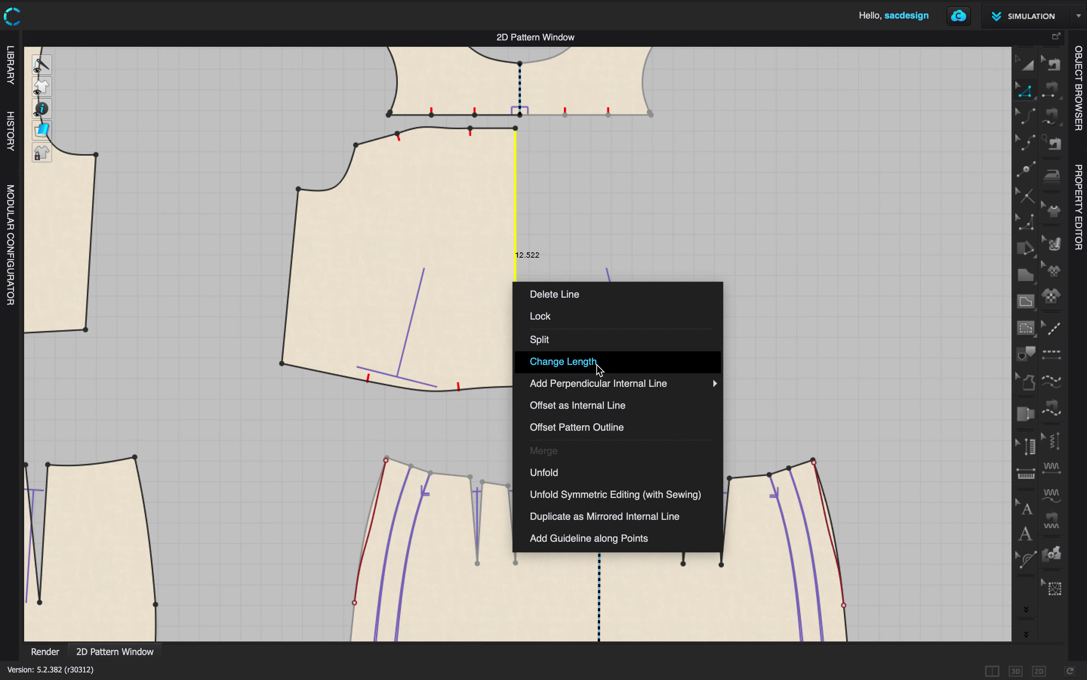
{"action": "left_click", "coordinate": [655, 496]}
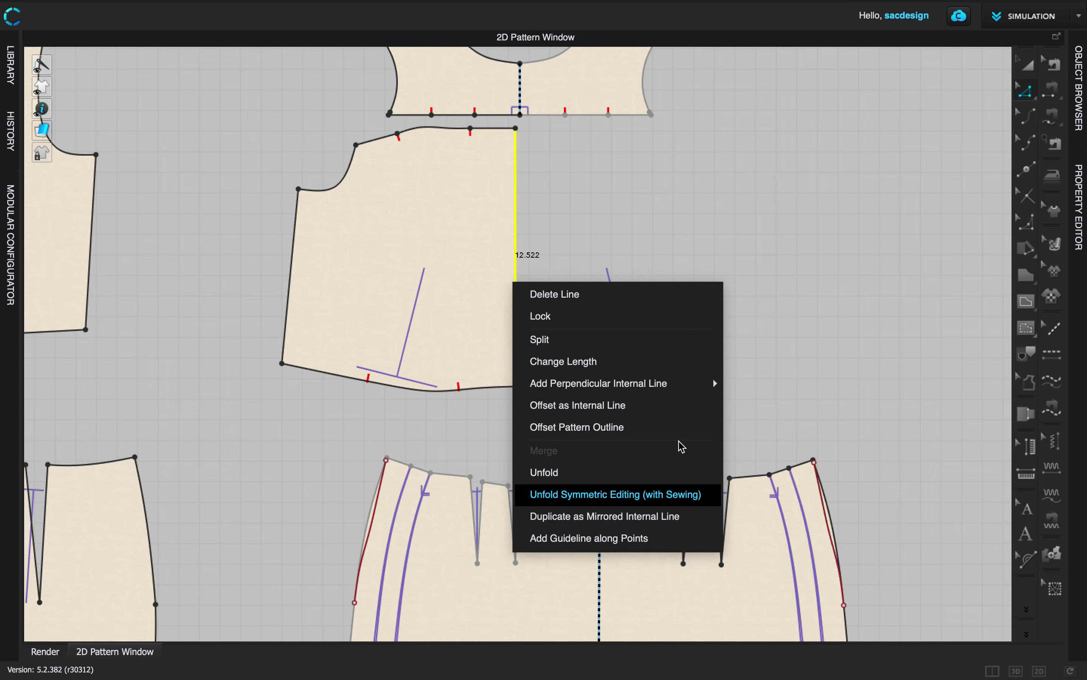
{"action": "left_click", "coordinate": [680, 494]}
{"action": "scroll", "coordinate": [820, 292], "scroll_direction": "down", "scroll_amount": 4}
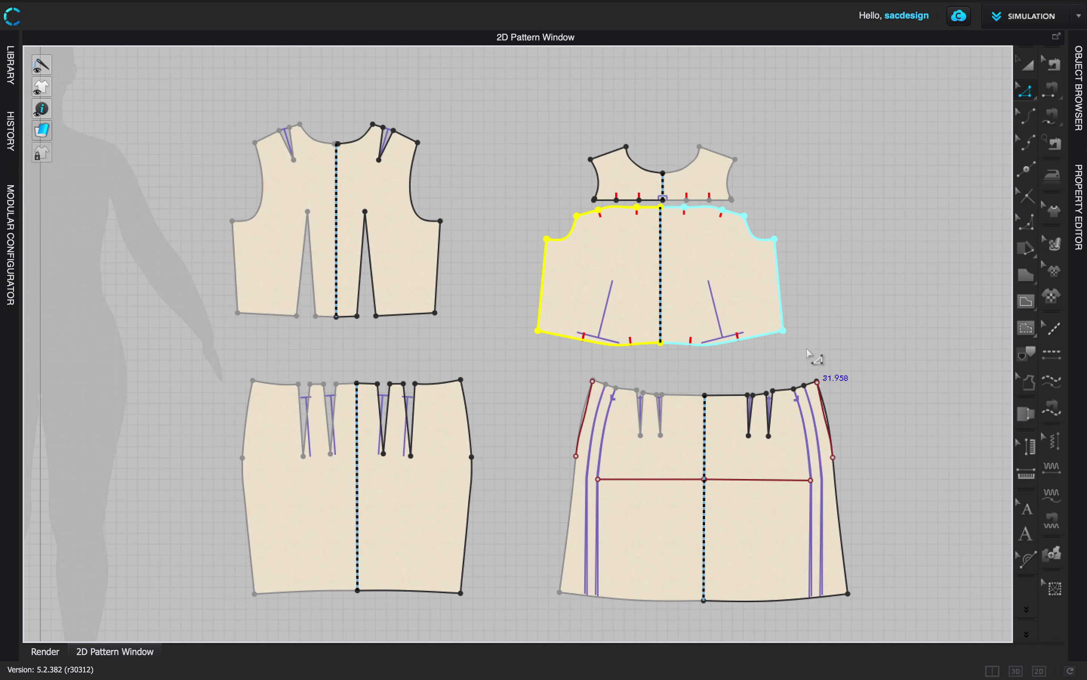
{"action": "key", "text": "ctrl+Up"}
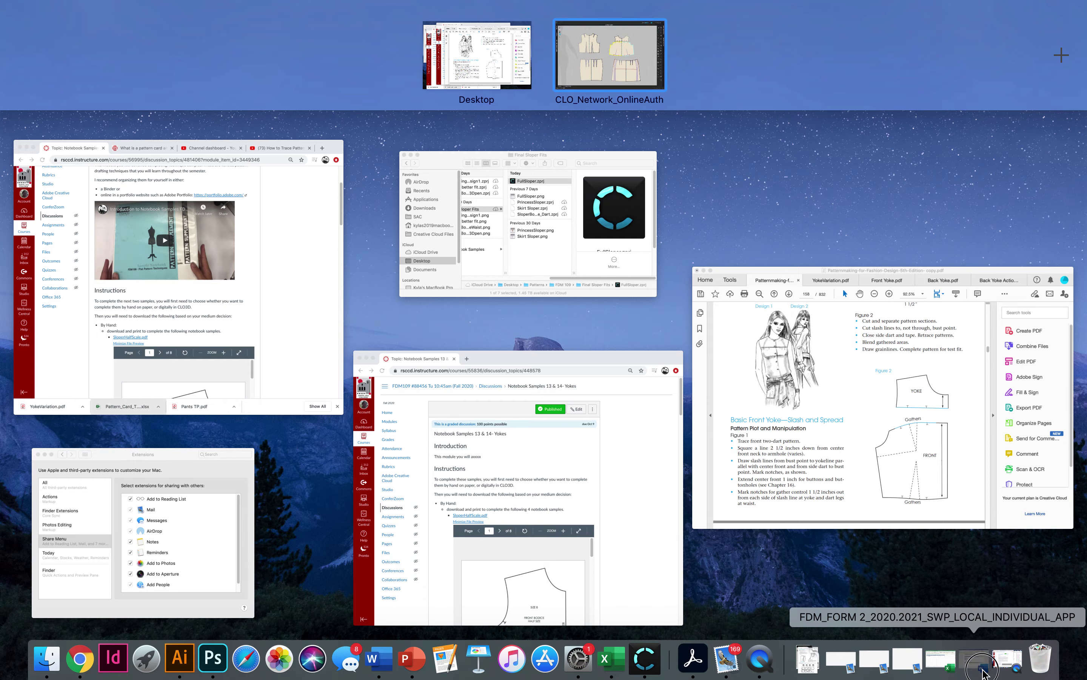
{"action": "left_click", "coordinate": [973, 653]}
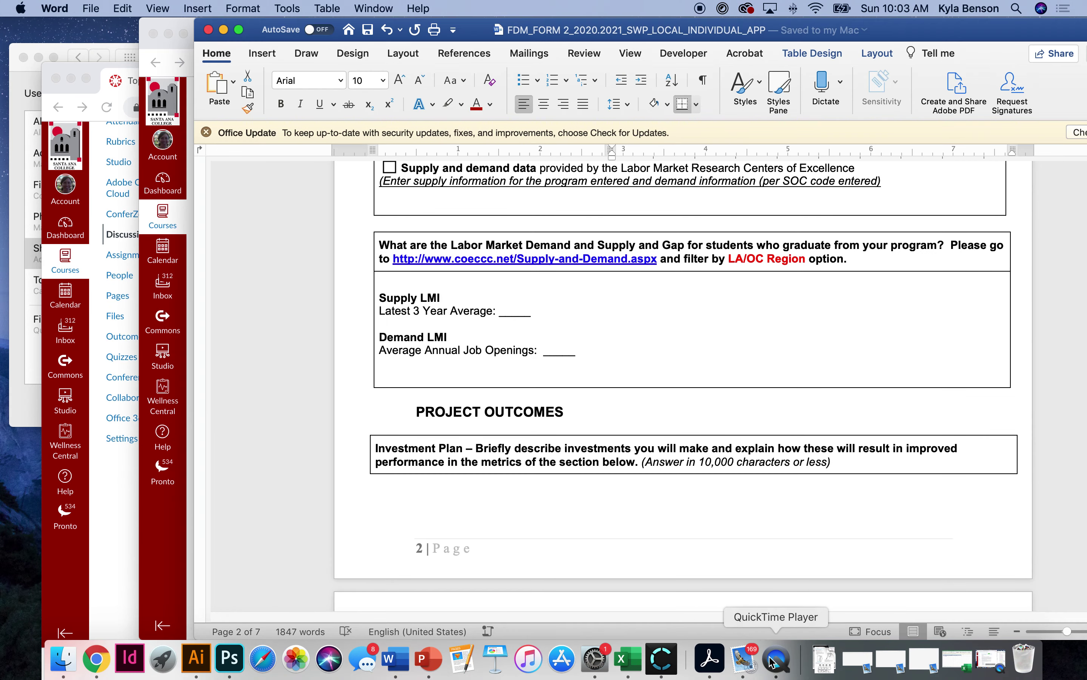
{"action": "left_click", "coordinate": [792, 666]}
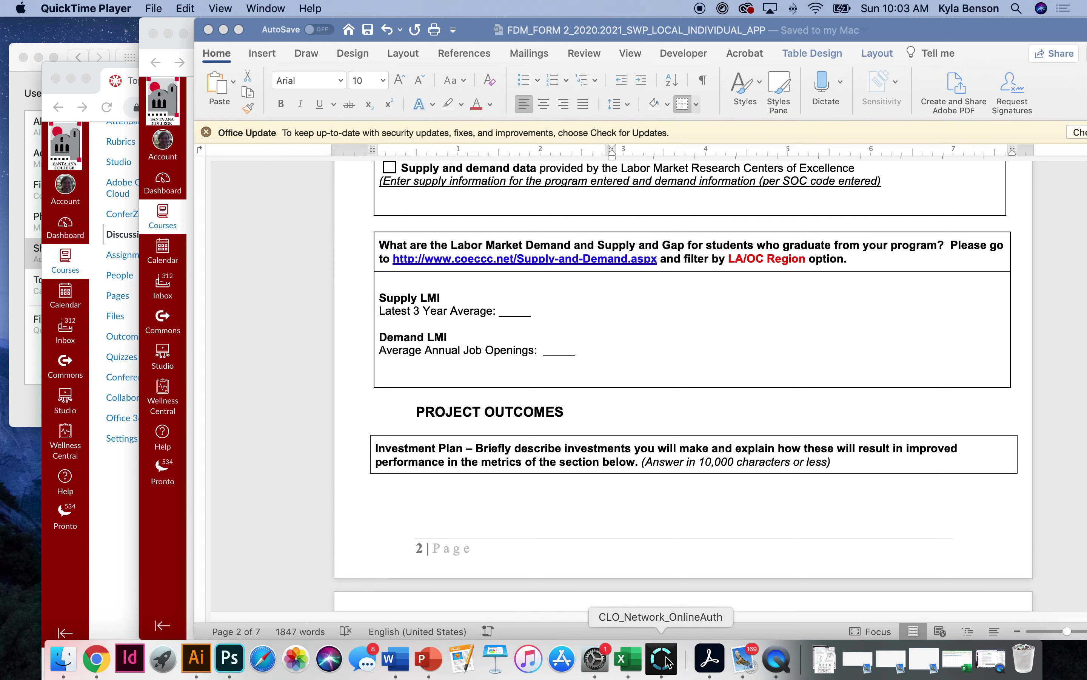
{"action": "left_click", "coordinate": [632, 659]}
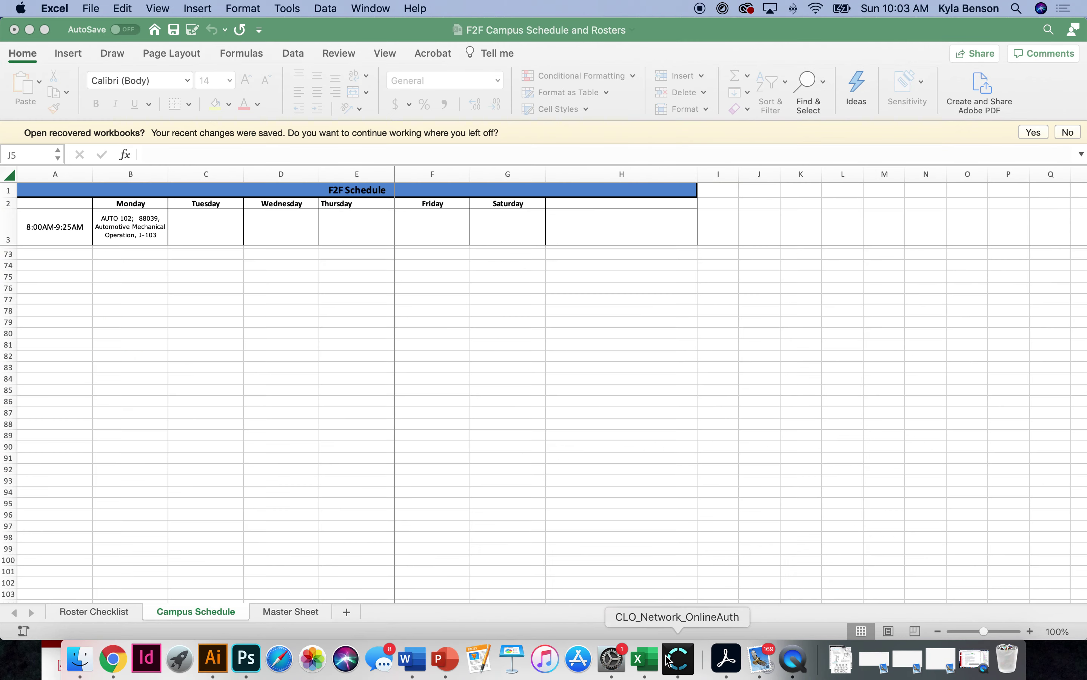
{"action": "left_click", "coordinate": [676, 659]}
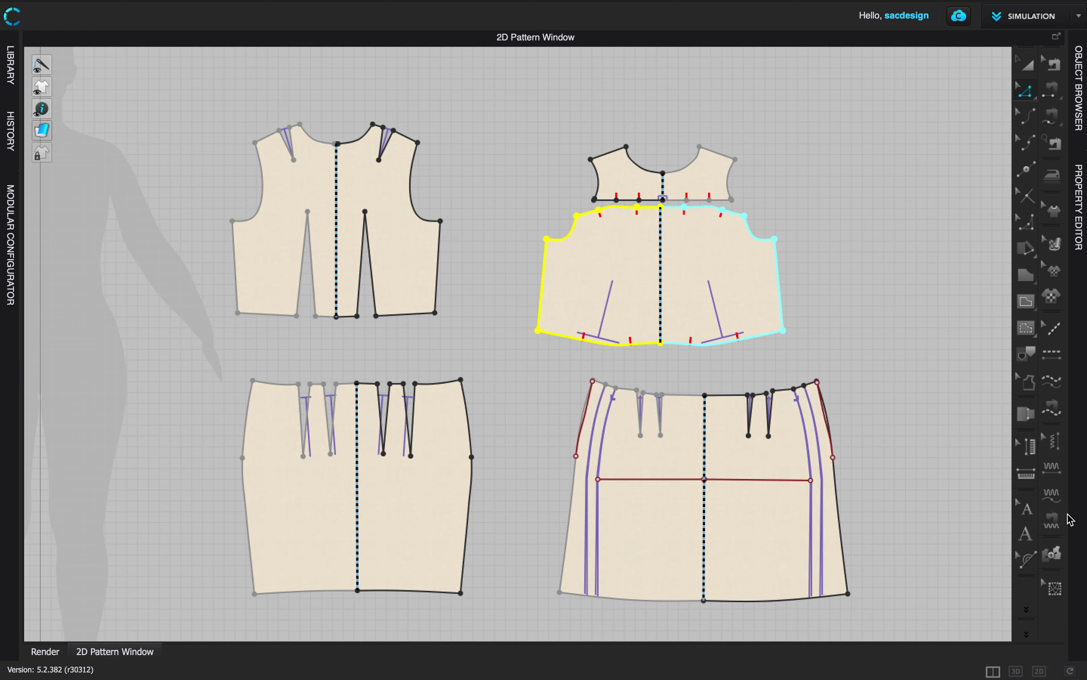
Show the 3D and 2D windows side by side and simulate the garment to drape the gathered front bodice on the avatar
{"action": "left_click", "coordinate": [993, 670]}
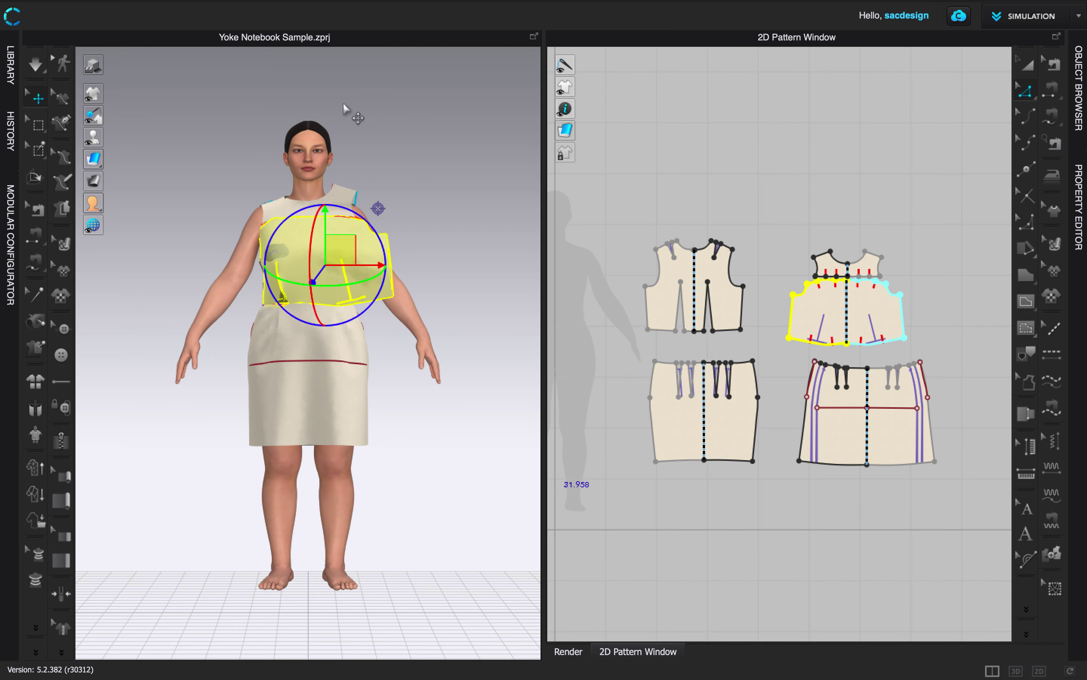
{"action": "left_click", "coordinate": [54, 69]}
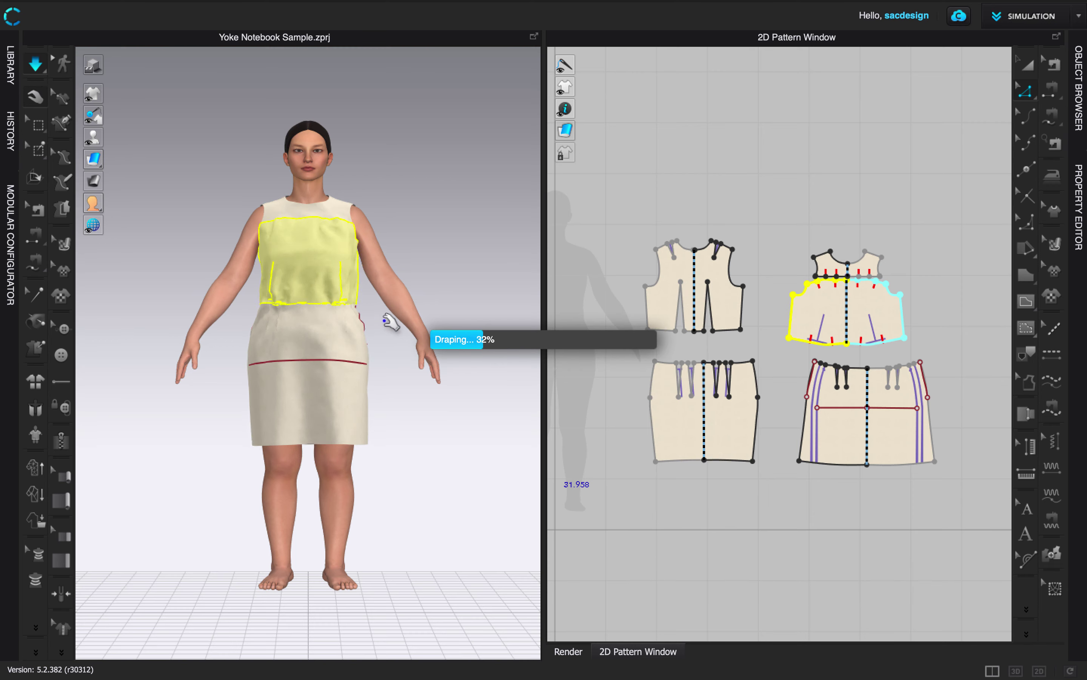
{"action": "right_click_drag", "start_coordinate": [382, 320], "coordinate": [410, 362]}
{"action": "scroll", "coordinate": [316, 400], "scroll_direction": "up", "scroll_amount": 5}
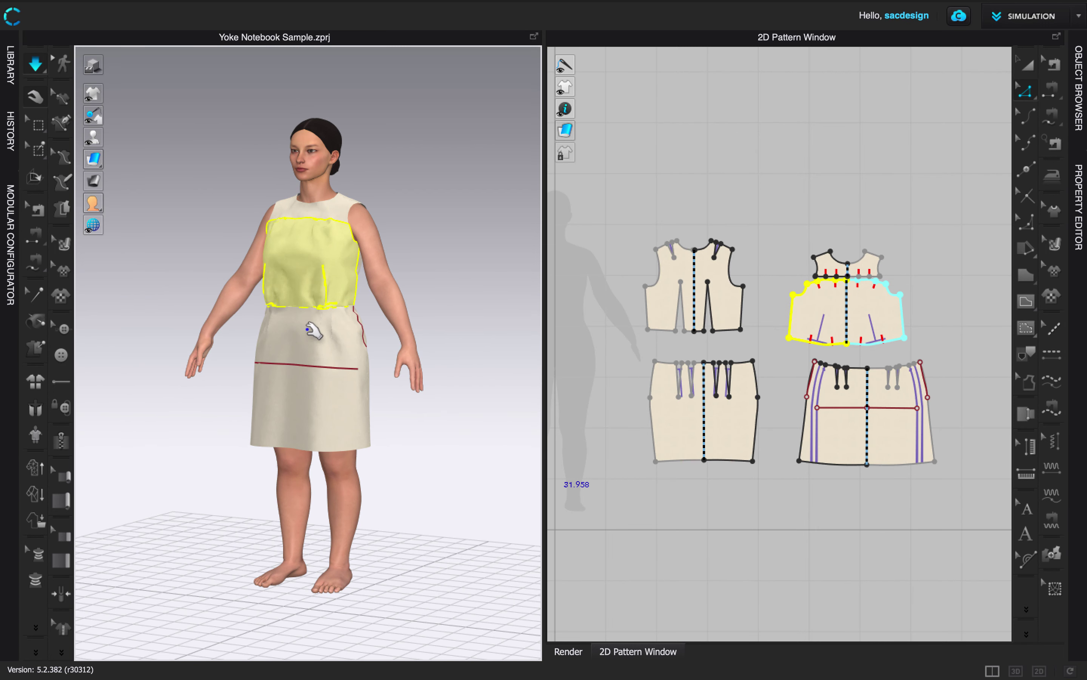
{"action": "right_click_drag", "start_coordinate": [275, 390], "coordinate": [339, 423]}
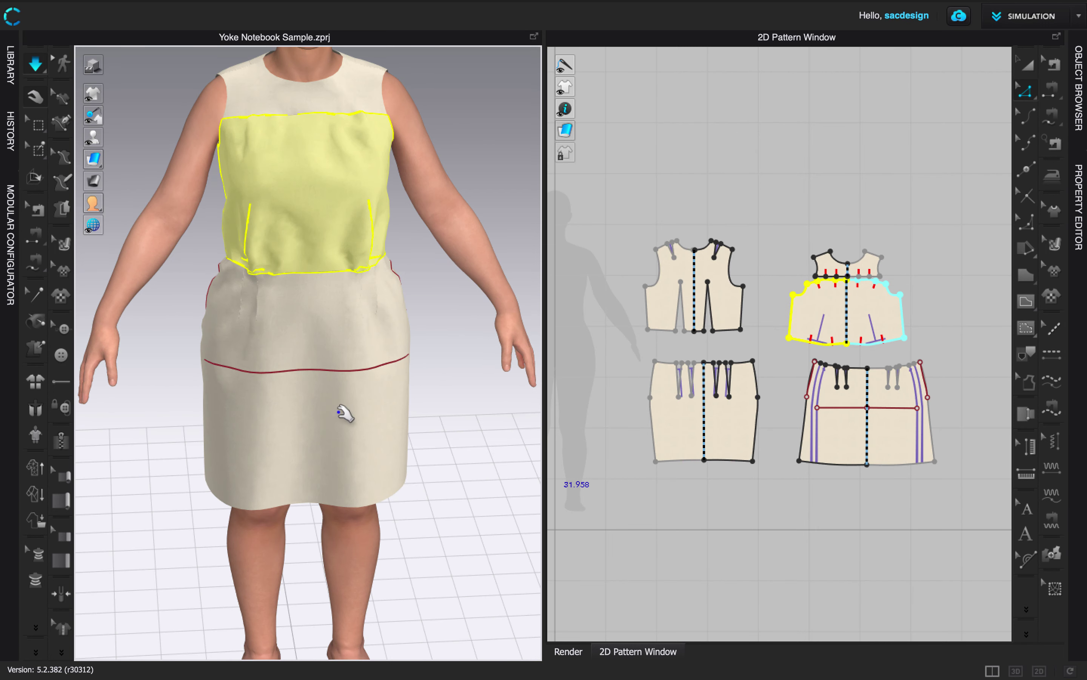
{"action": "key", "text": "space"}
Select the front skirt, run the garment simulation again, stop it and clear the selection
{"action": "left_click", "coordinate": [323, 367]}
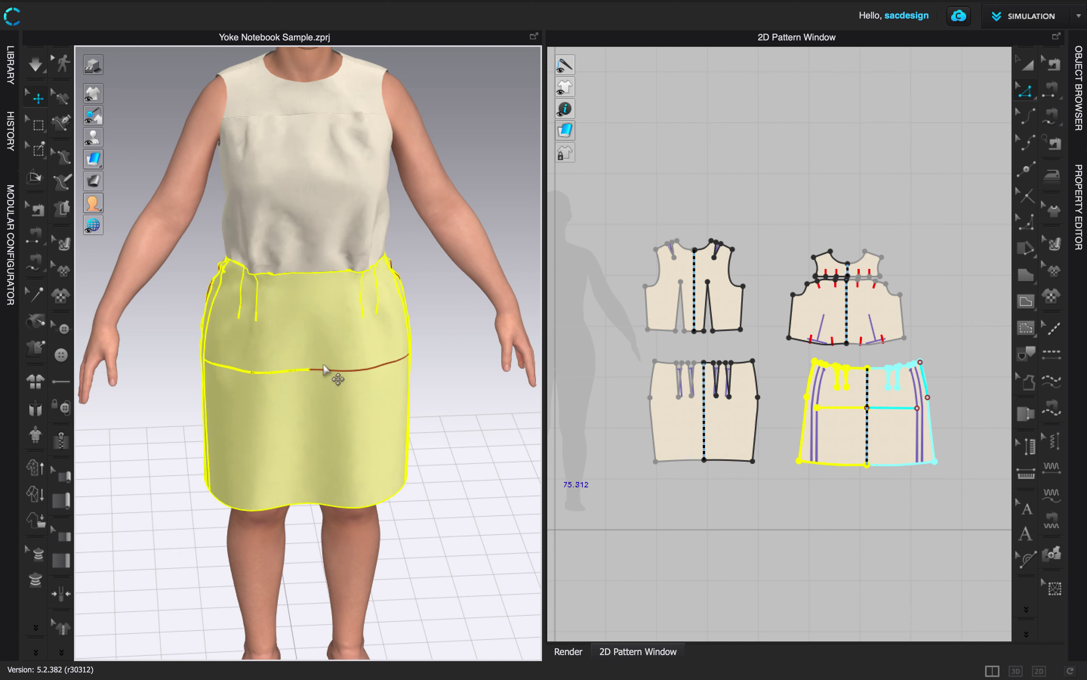
{"action": "left_click", "coordinate": [31, 57]}
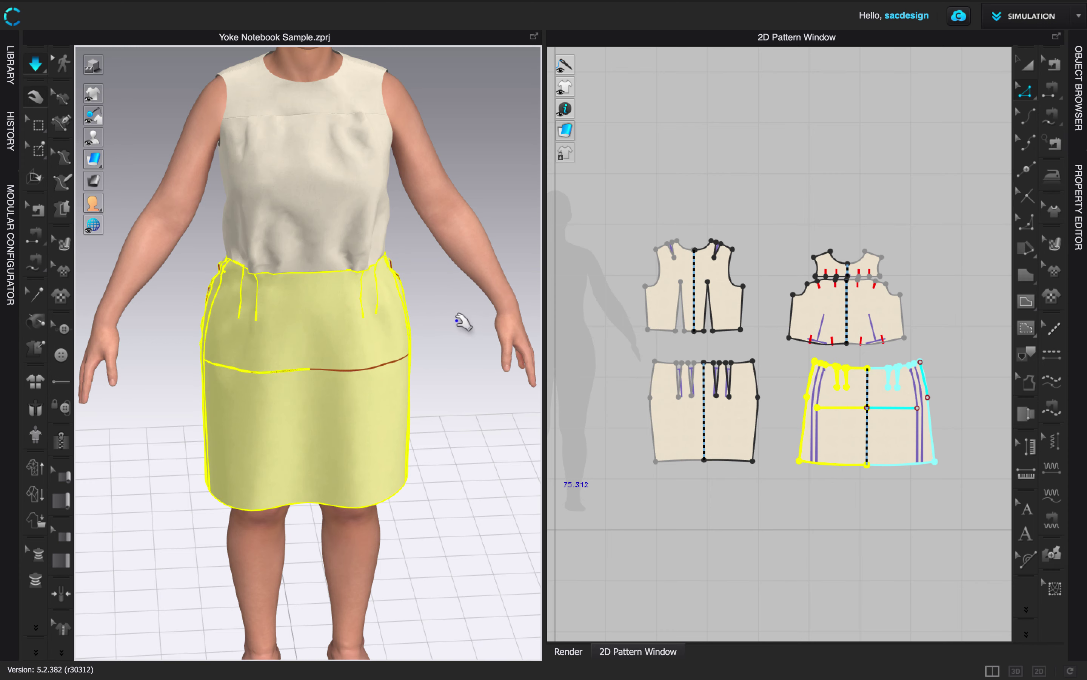
{"action": "scroll", "coordinate": [459, 326], "scroll_direction": "up", "scroll_amount": 5}
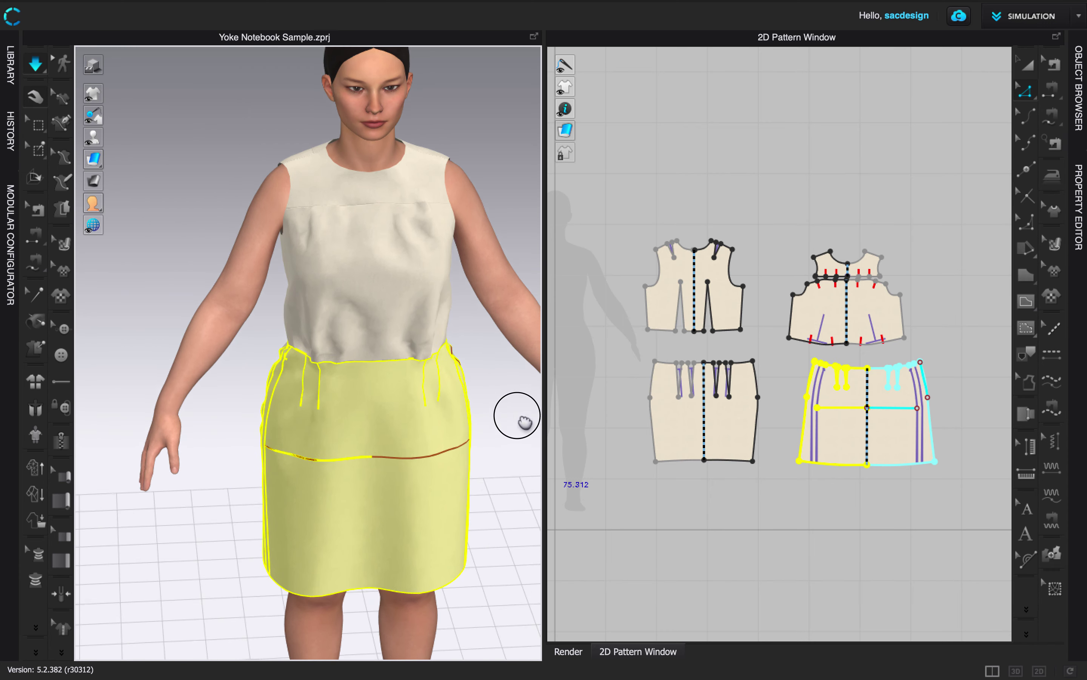
{"action": "left_click", "coordinate": [38, 95]}
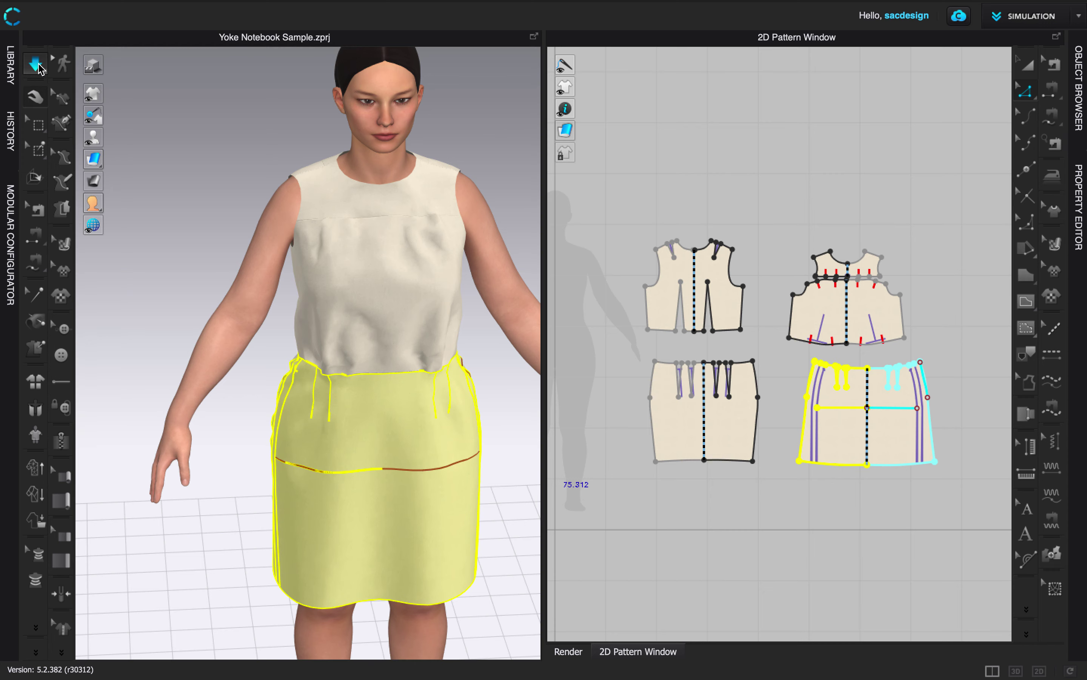
{"action": "left_click", "coordinate": [226, 220]}
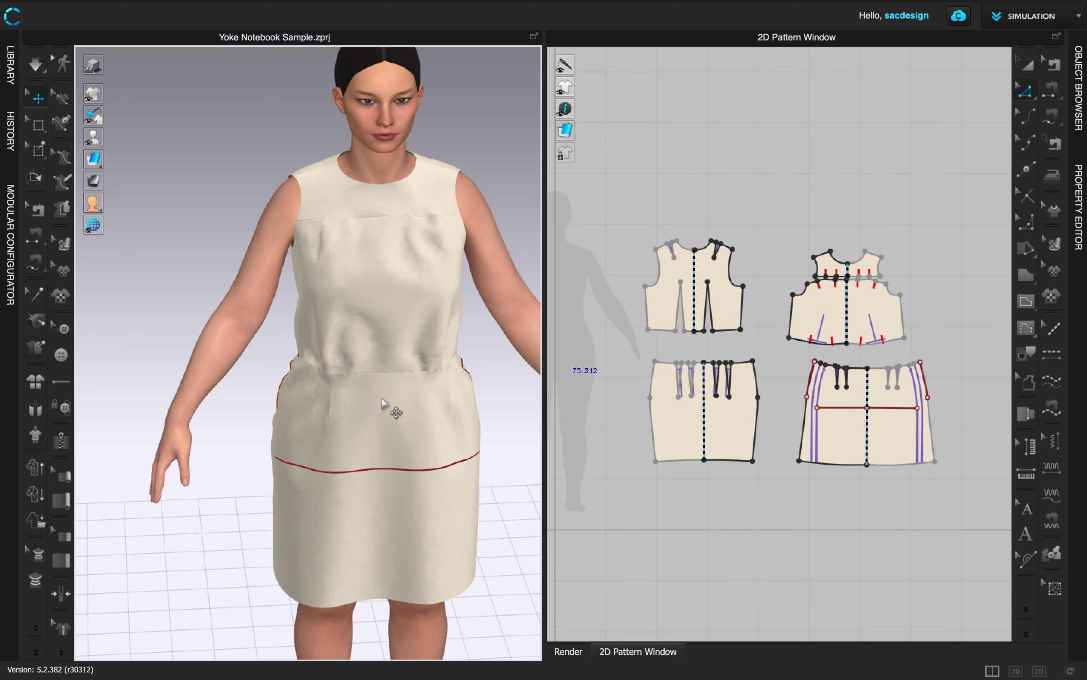
Simulate the garment, pull the lower front bodice fabric sideways to settle its gathers, stop the simulation and clear the selection
{"action": "right_click_drag", "start_coordinate": [391, 407], "coordinate": [394, 345]}
{"action": "scroll", "coordinate": [394, 345], "scroll_direction": "up", "scroll_amount": 3}
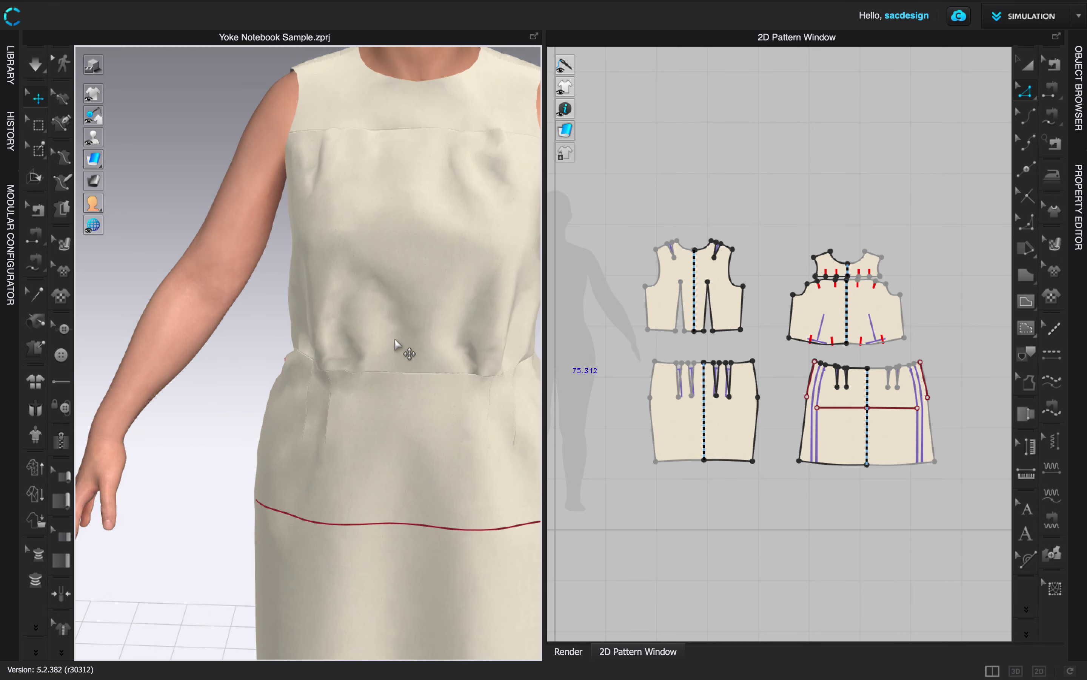
{"action": "scroll", "coordinate": [416, 342], "scroll_direction": "down", "scroll_amount": 3}
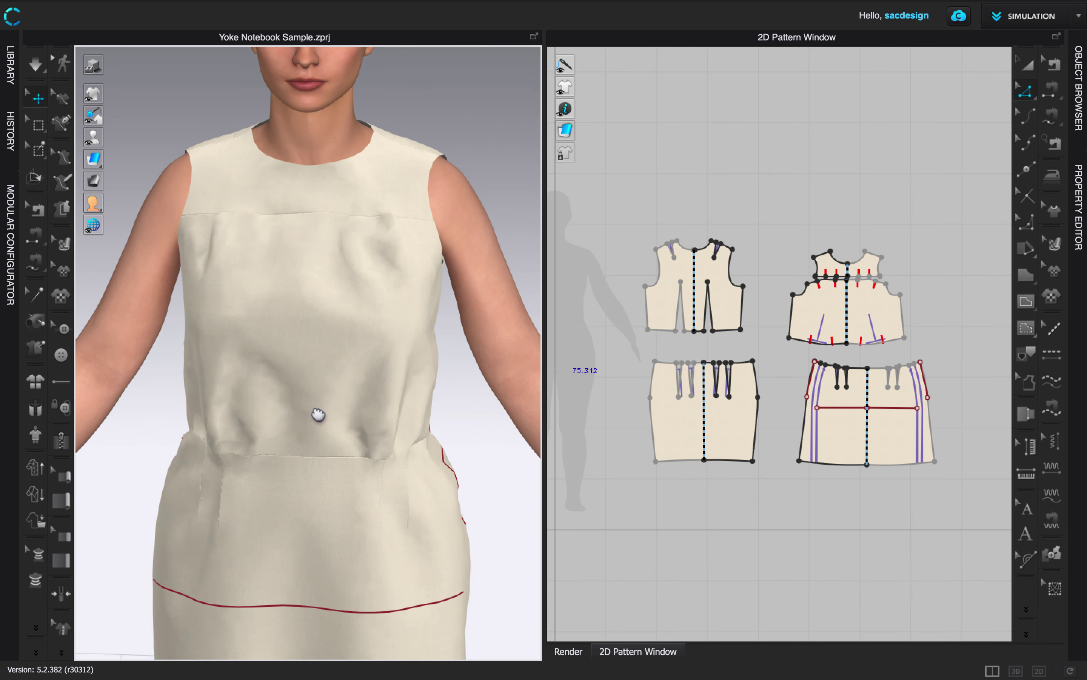
{"action": "right_click_drag", "start_coordinate": [423, 426], "coordinate": [379, 344]}
{"action": "scroll", "coordinate": [379, 344], "scroll_direction": "up", "scroll_amount": 2}
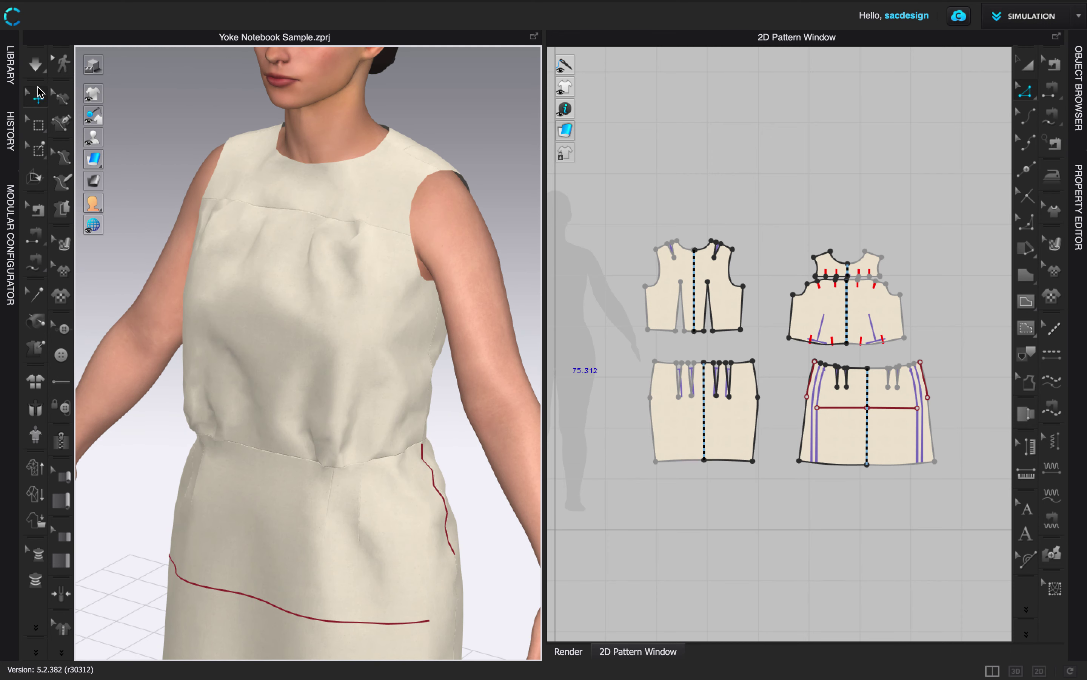
{"action": "left_click_drag", "start_coordinate": [357, 260], "coordinate": [246, 325]}
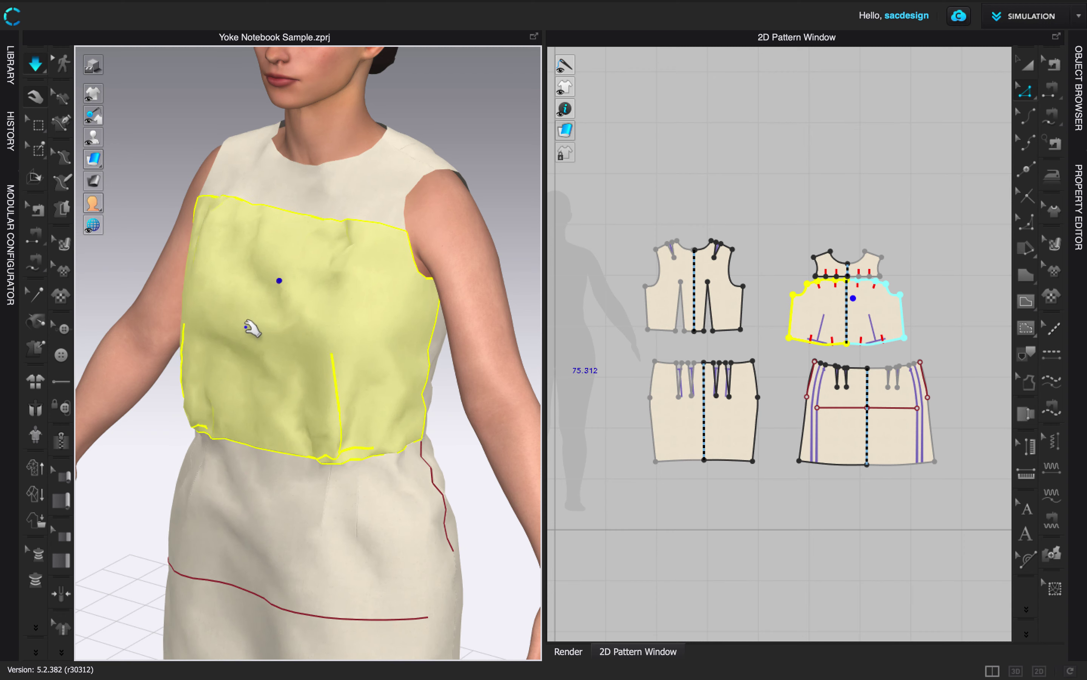
{"action": "left_click_drag", "start_coordinate": [328, 269], "coordinate": [165, 266]}
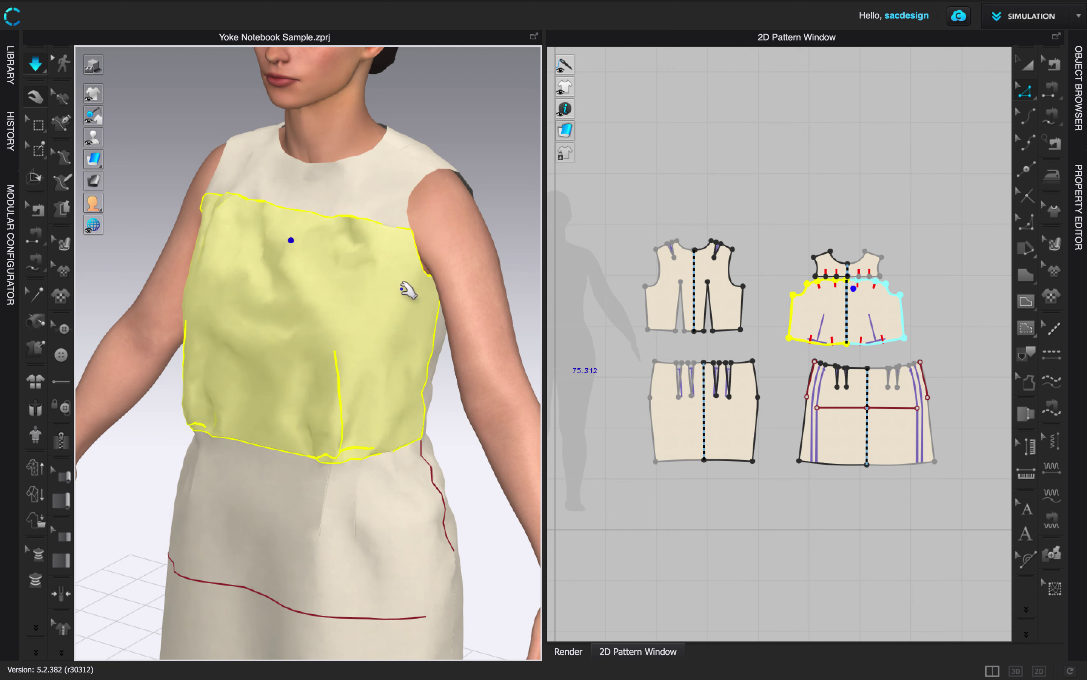
{"action": "left_click", "coordinate": [36, 66]}
{"action": "right_click_drag", "start_coordinate": [148, 146], "coordinate": [394, 211]}
{"action": "left_click", "coordinate": [418, 156]}
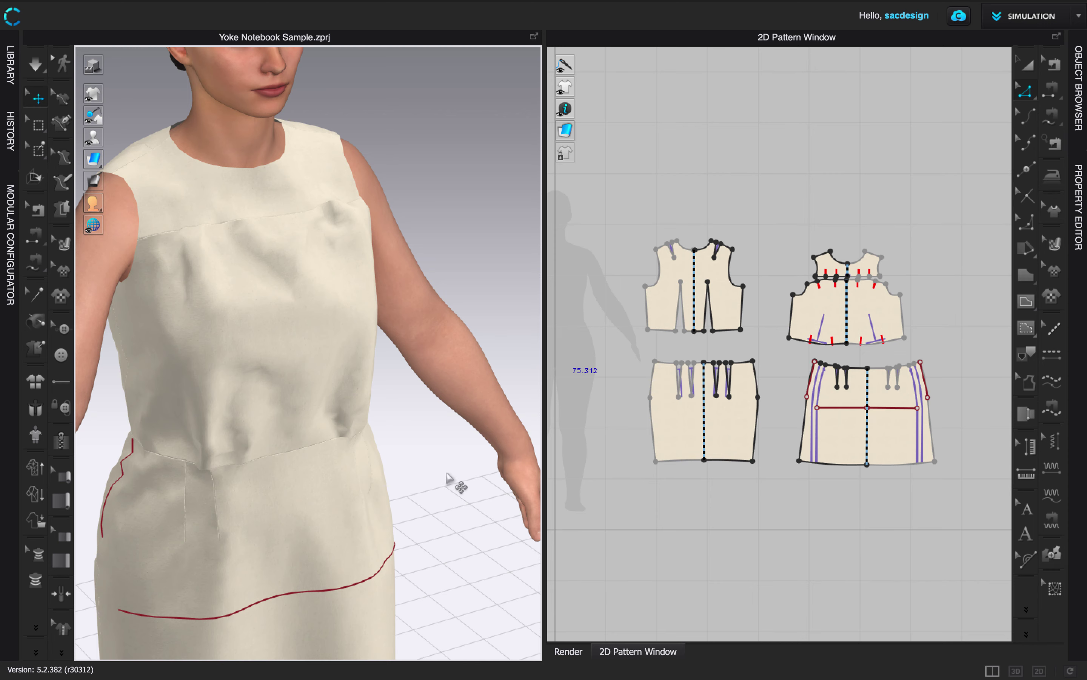
Restart the simulation, tug the lower front bodice to resettle its folds, switch to Transform Pattern and deselect the piece
{"action": "right_click_drag", "start_coordinate": [451, 463], "coordinate": [316, 460]}
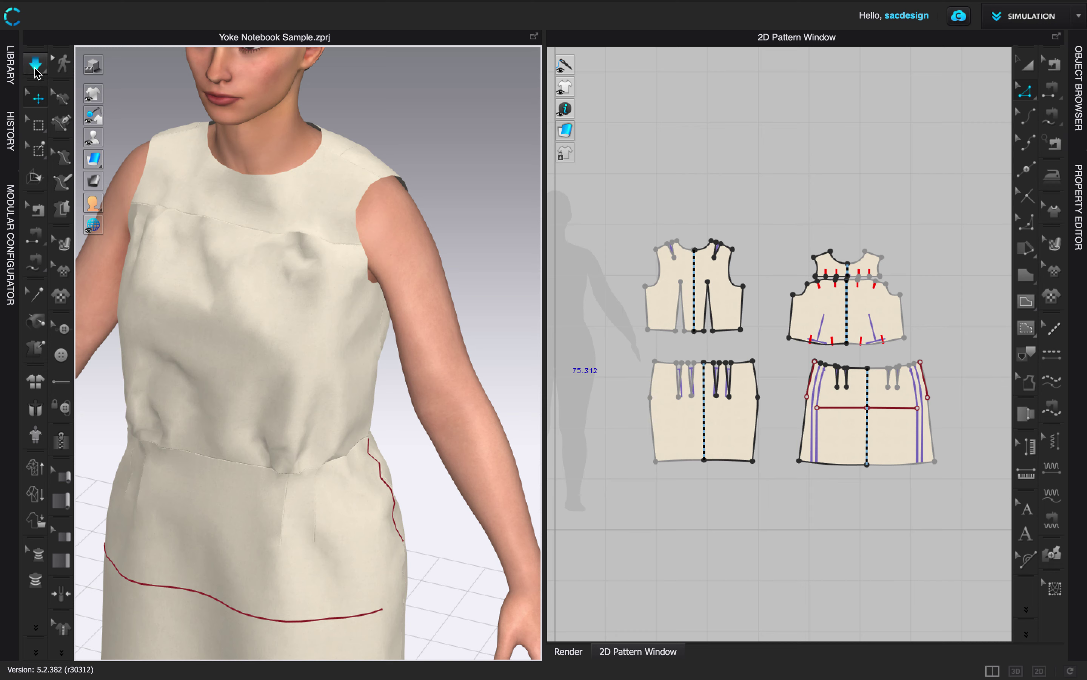
{"action": "left_click_drag", "start_coordinate": [213, 338], "coordinate": [170, 563]}
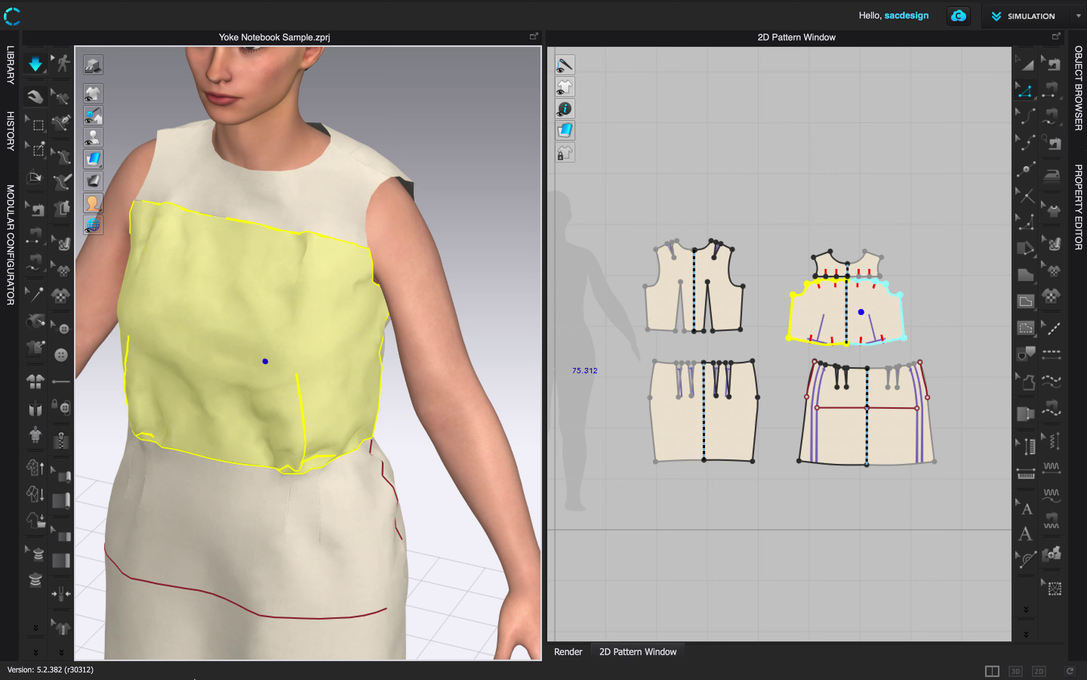
{"action": "right_click_drag", "start_coordinate": [407, 496], "coordinate": [502, 451]}
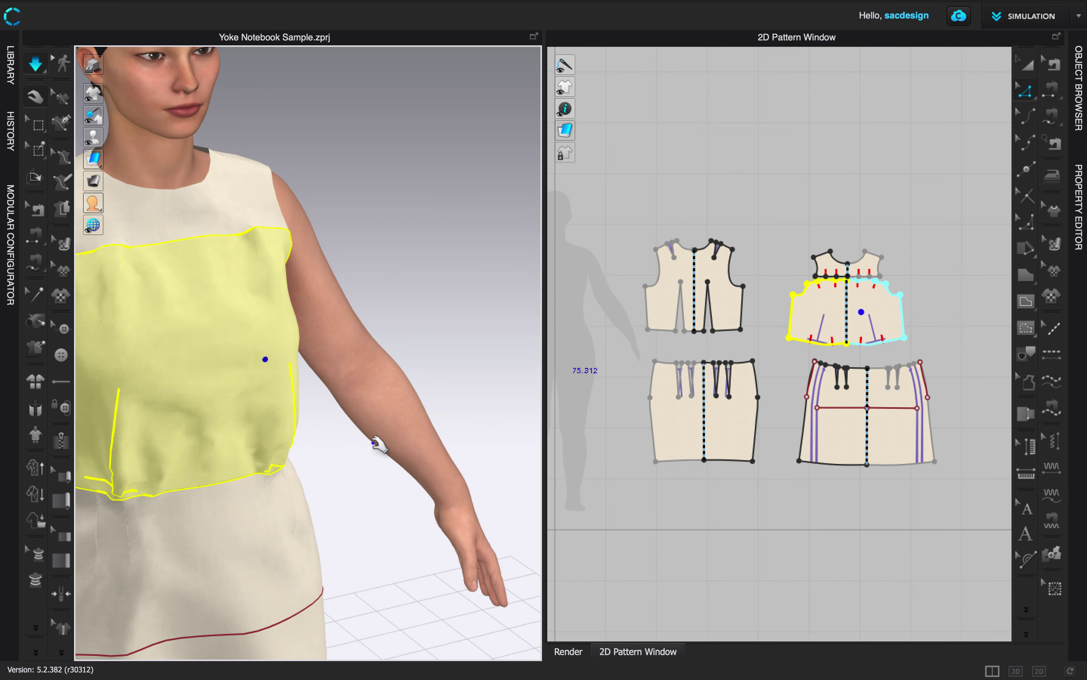
{"action": "key", "text": "a"}
{"action": "left_click", "coordinate": [357, 454]}
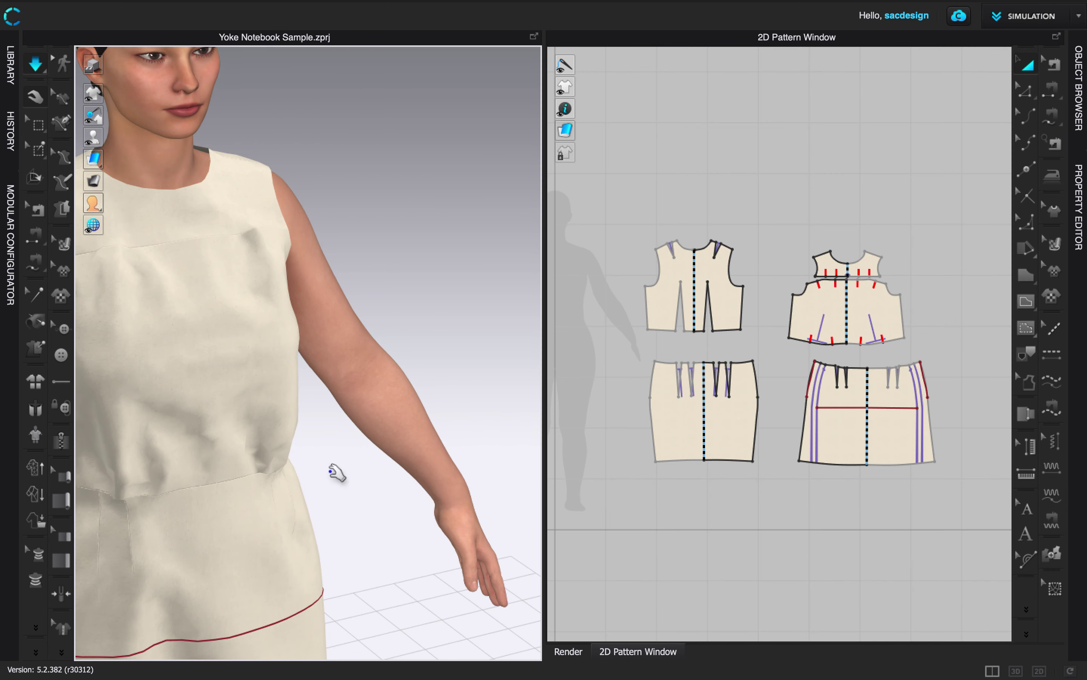